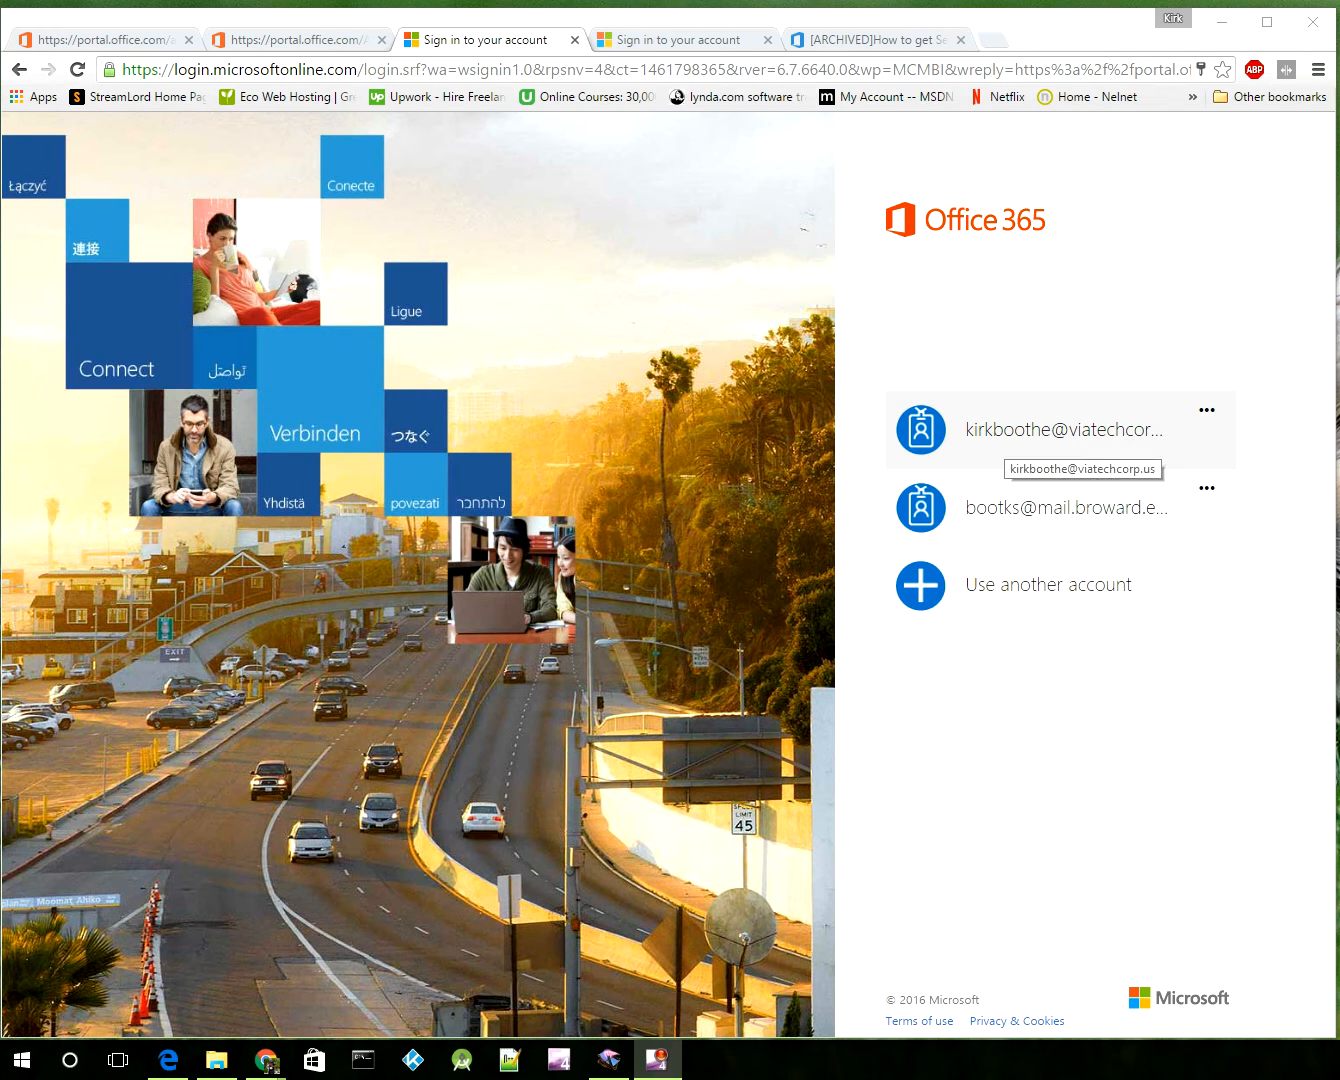
Step: Sign in to Office 365 with the saved work account and its autofilled password
click(996, 441)
key(Return)
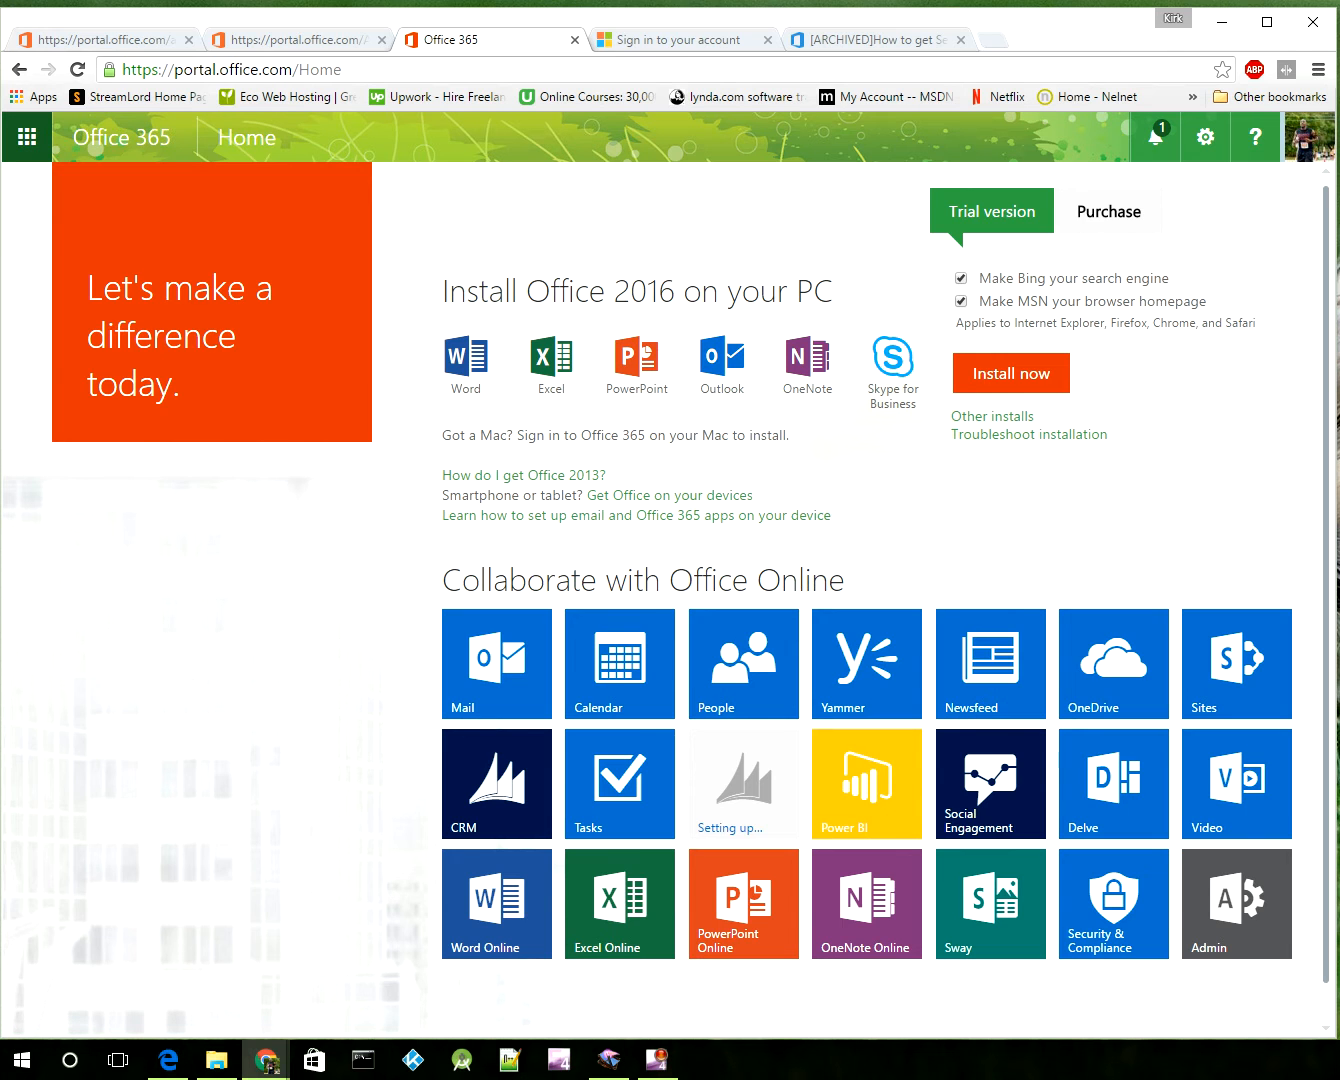
Step: Glance at the app launcher, then go to the admin center through the Home page's Admin tile
click(27, 137)
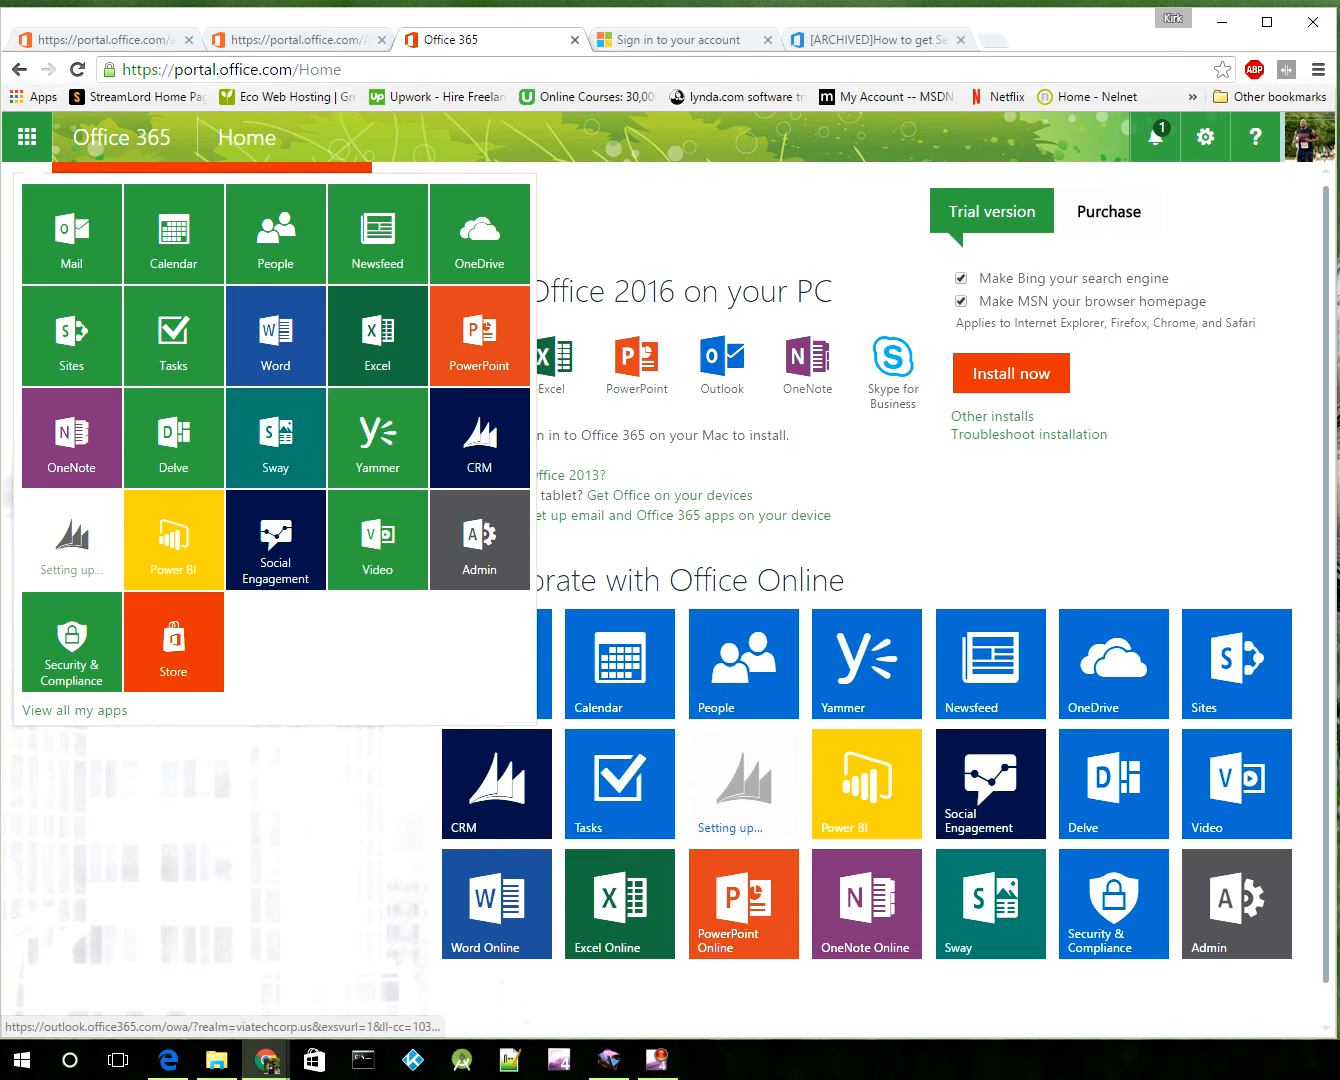
click(900, 560)
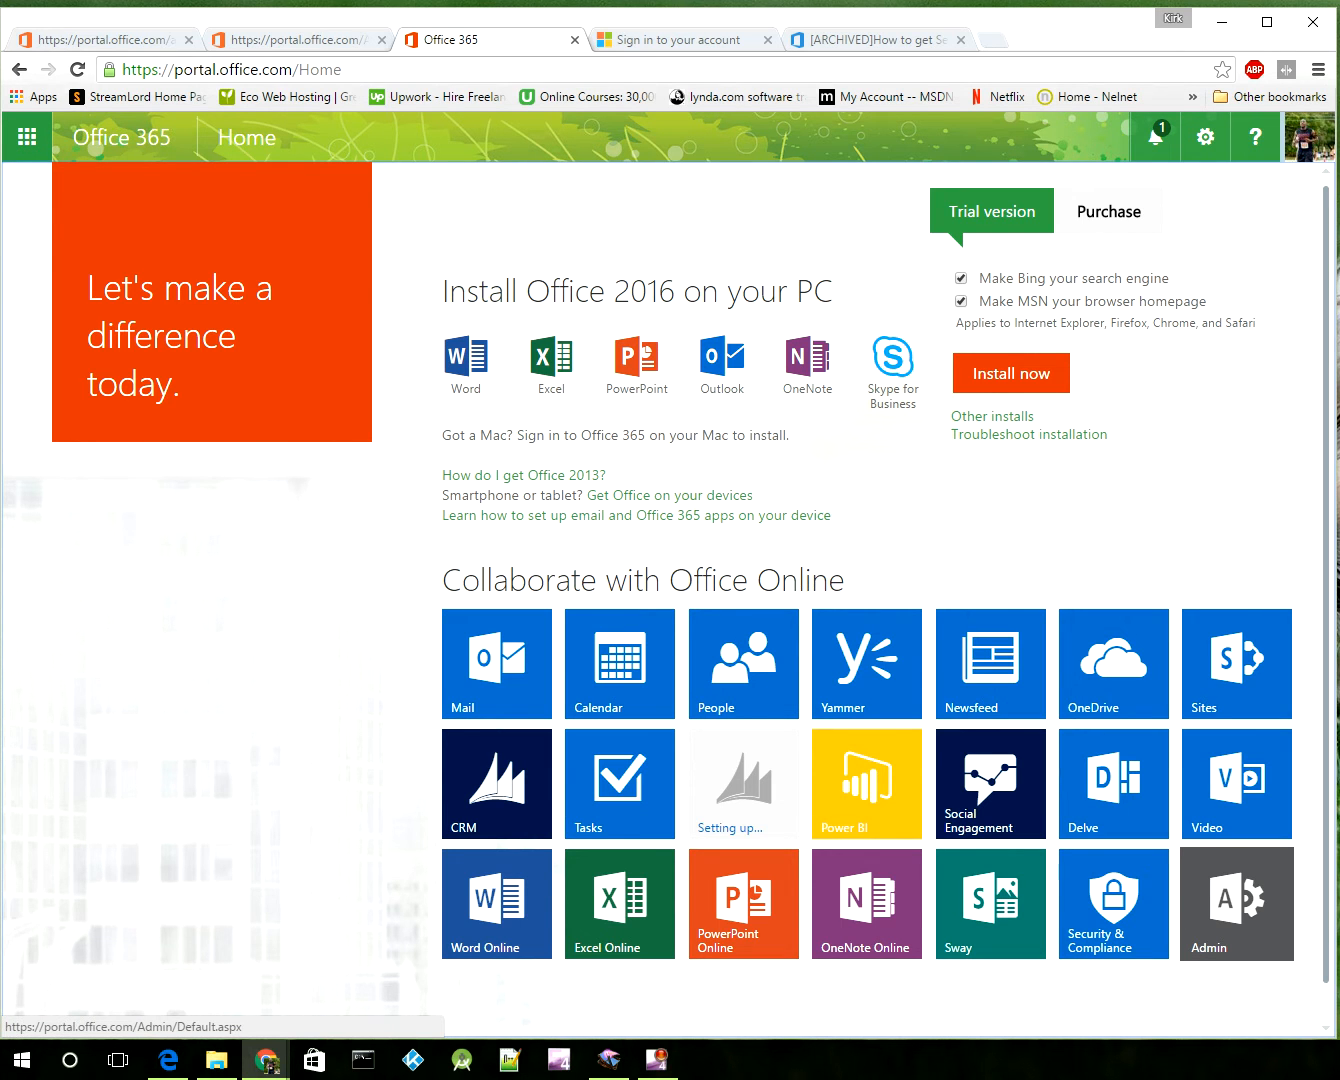
click(1237, 903)
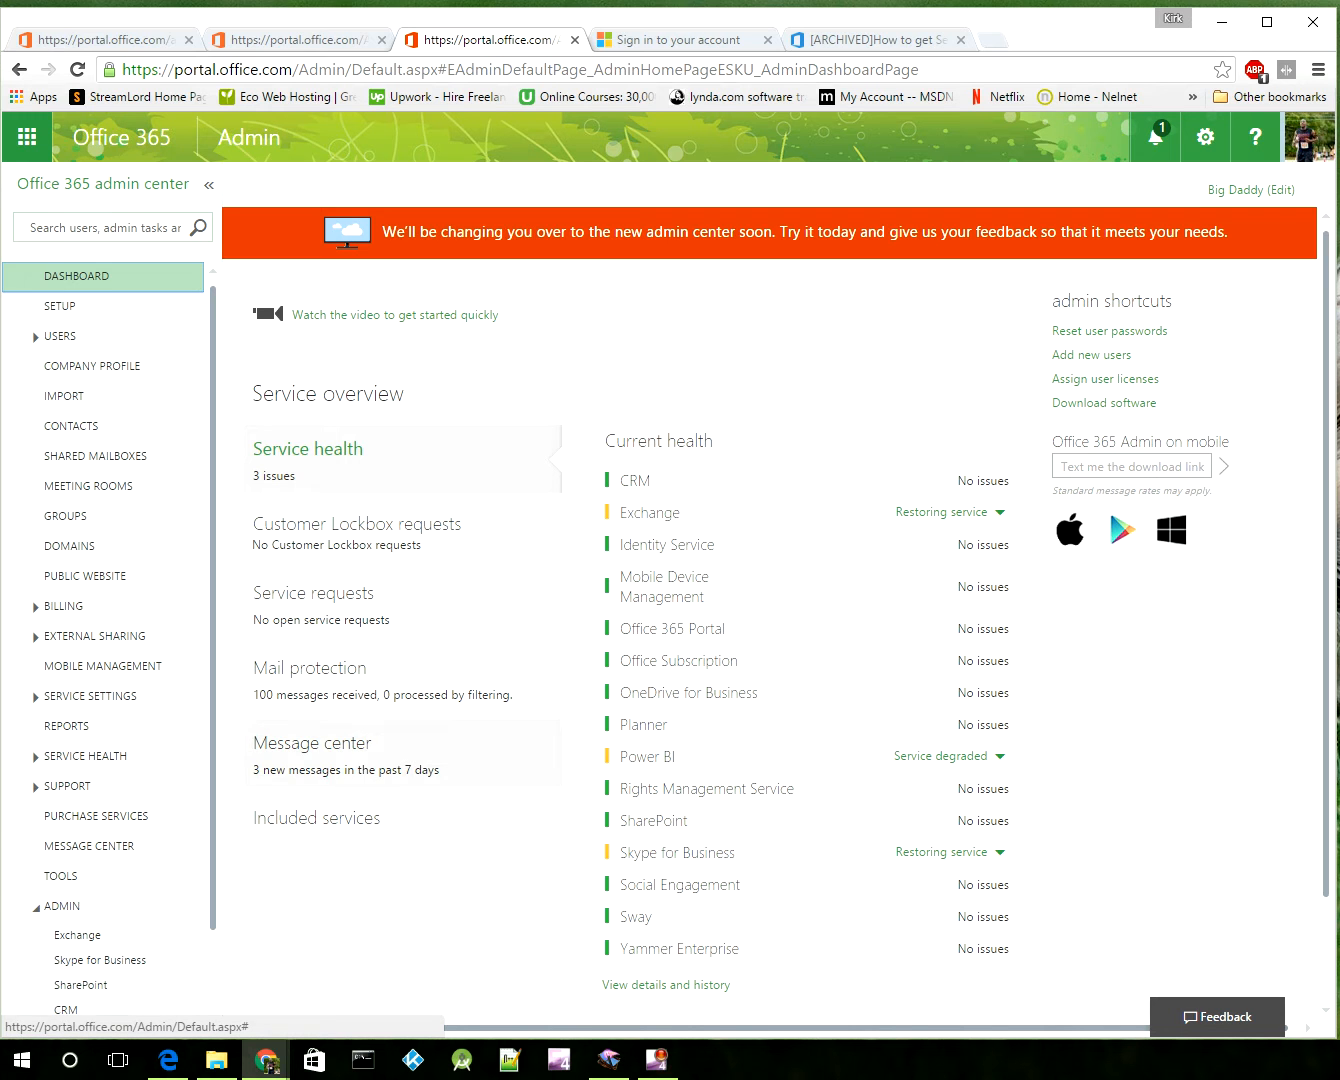
Step: Launch Exchange from the ADMIN section of the admin center's left navigation
scroll(105, 620, down, 1)
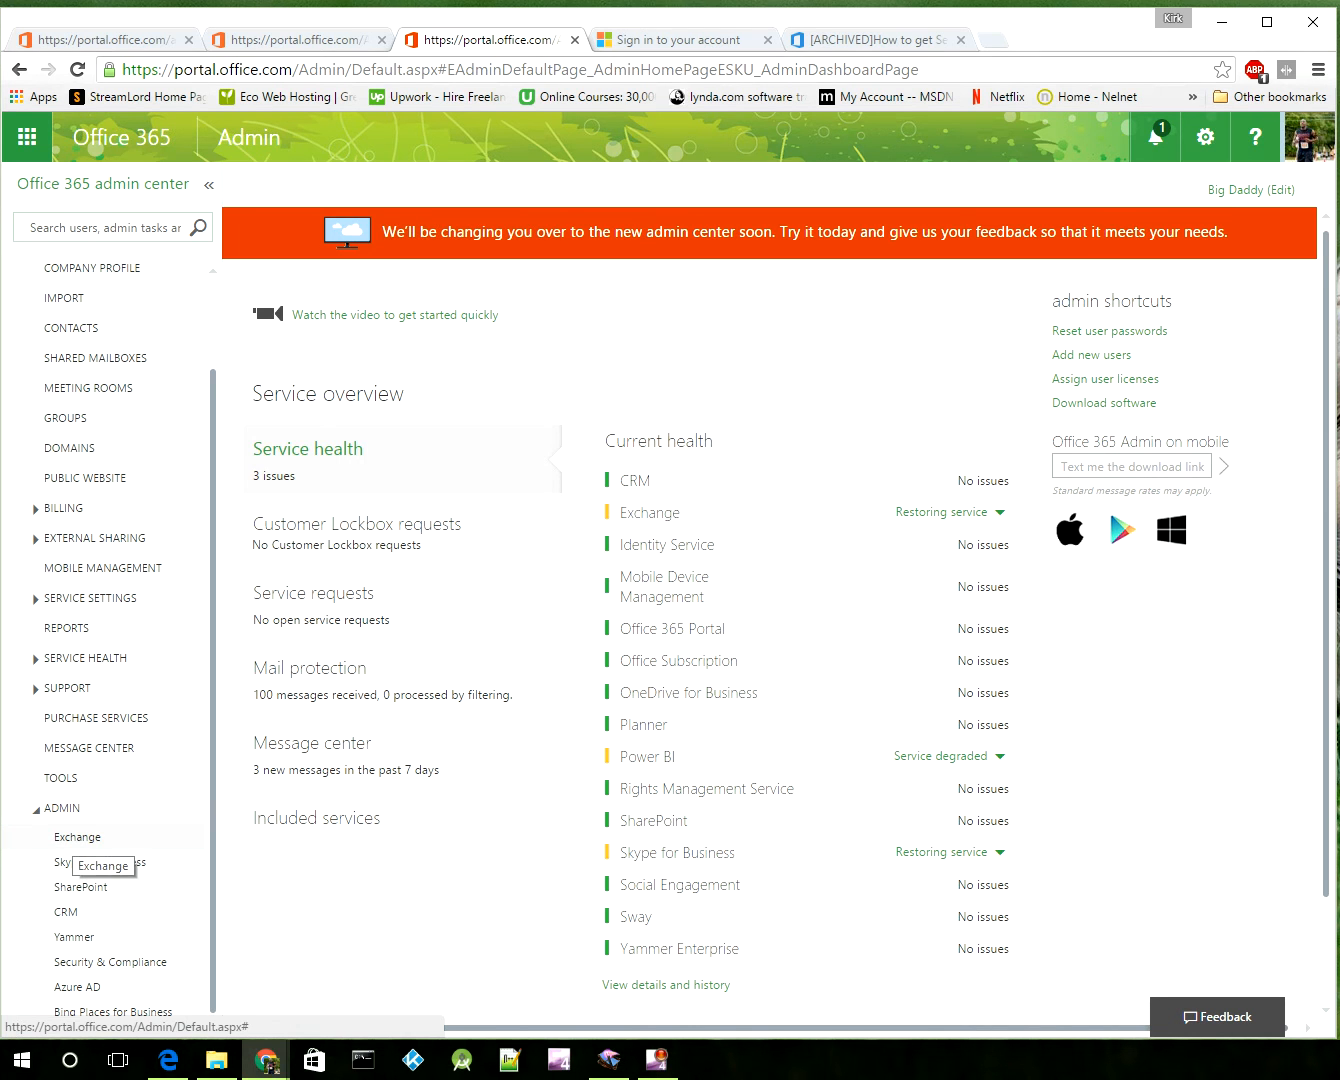
click(78, 838)
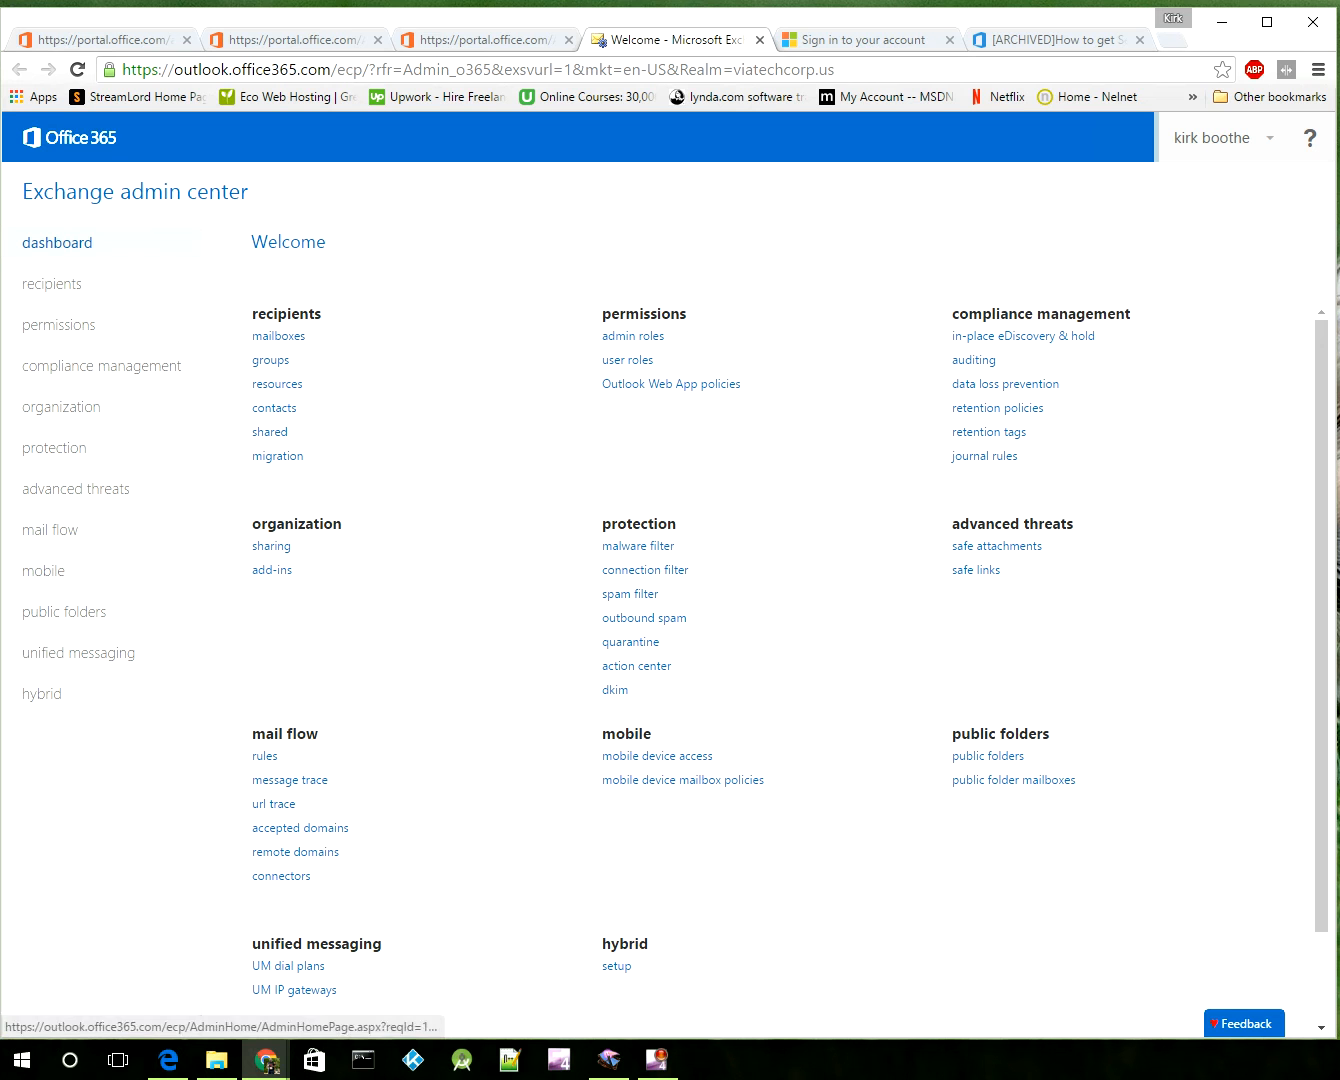
Step: Under recipients > shared, begin a new shared mailbox with the + button
click(269, 433)
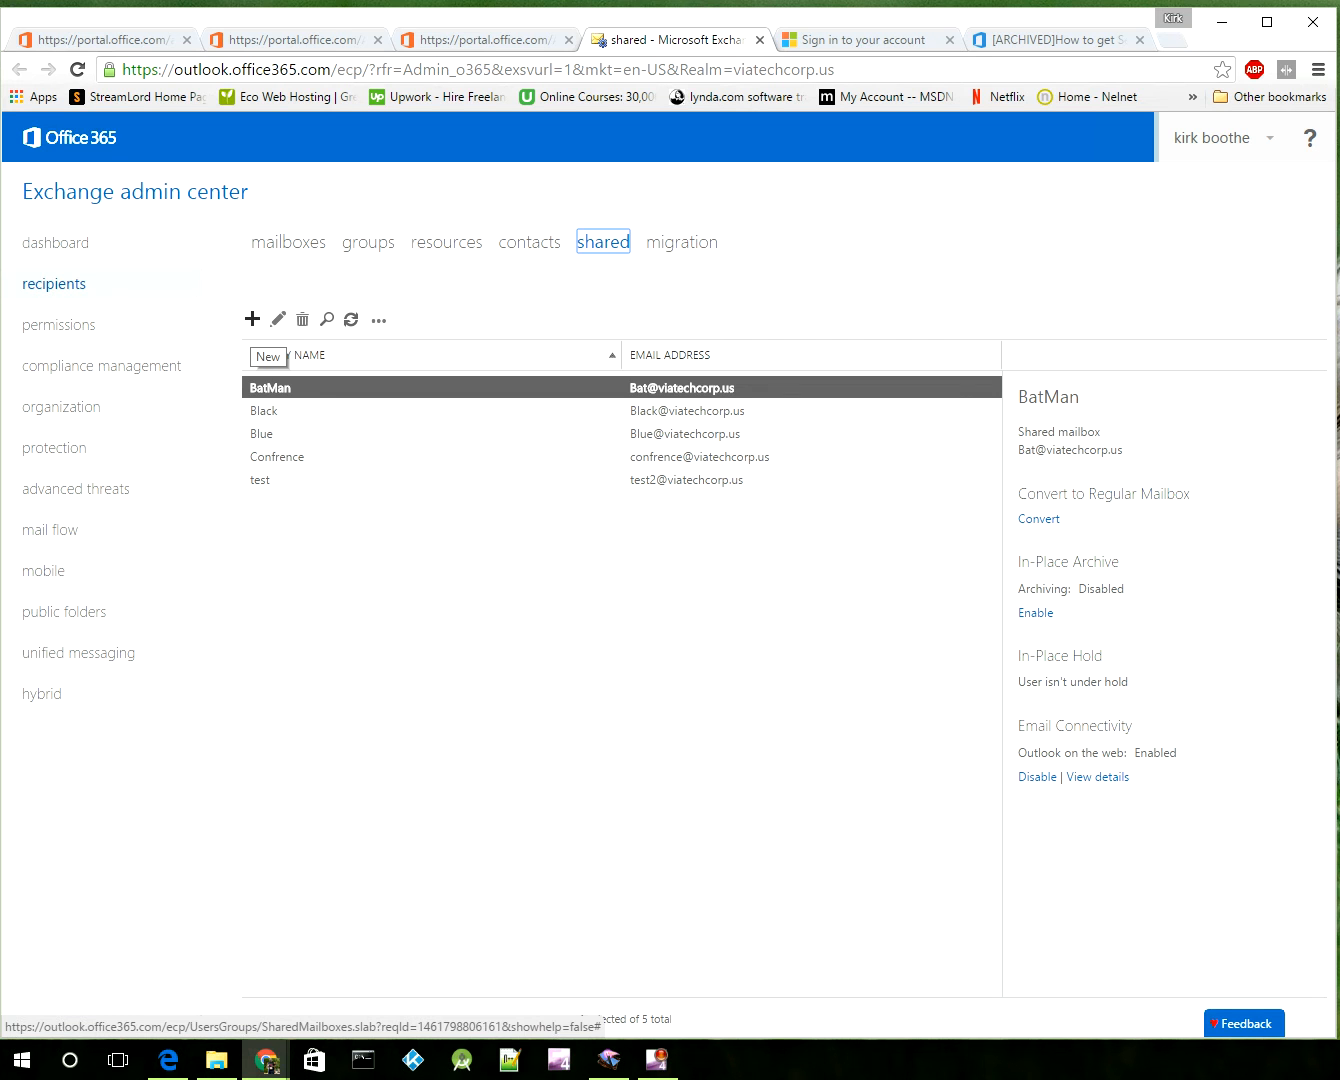
click(253, 318)
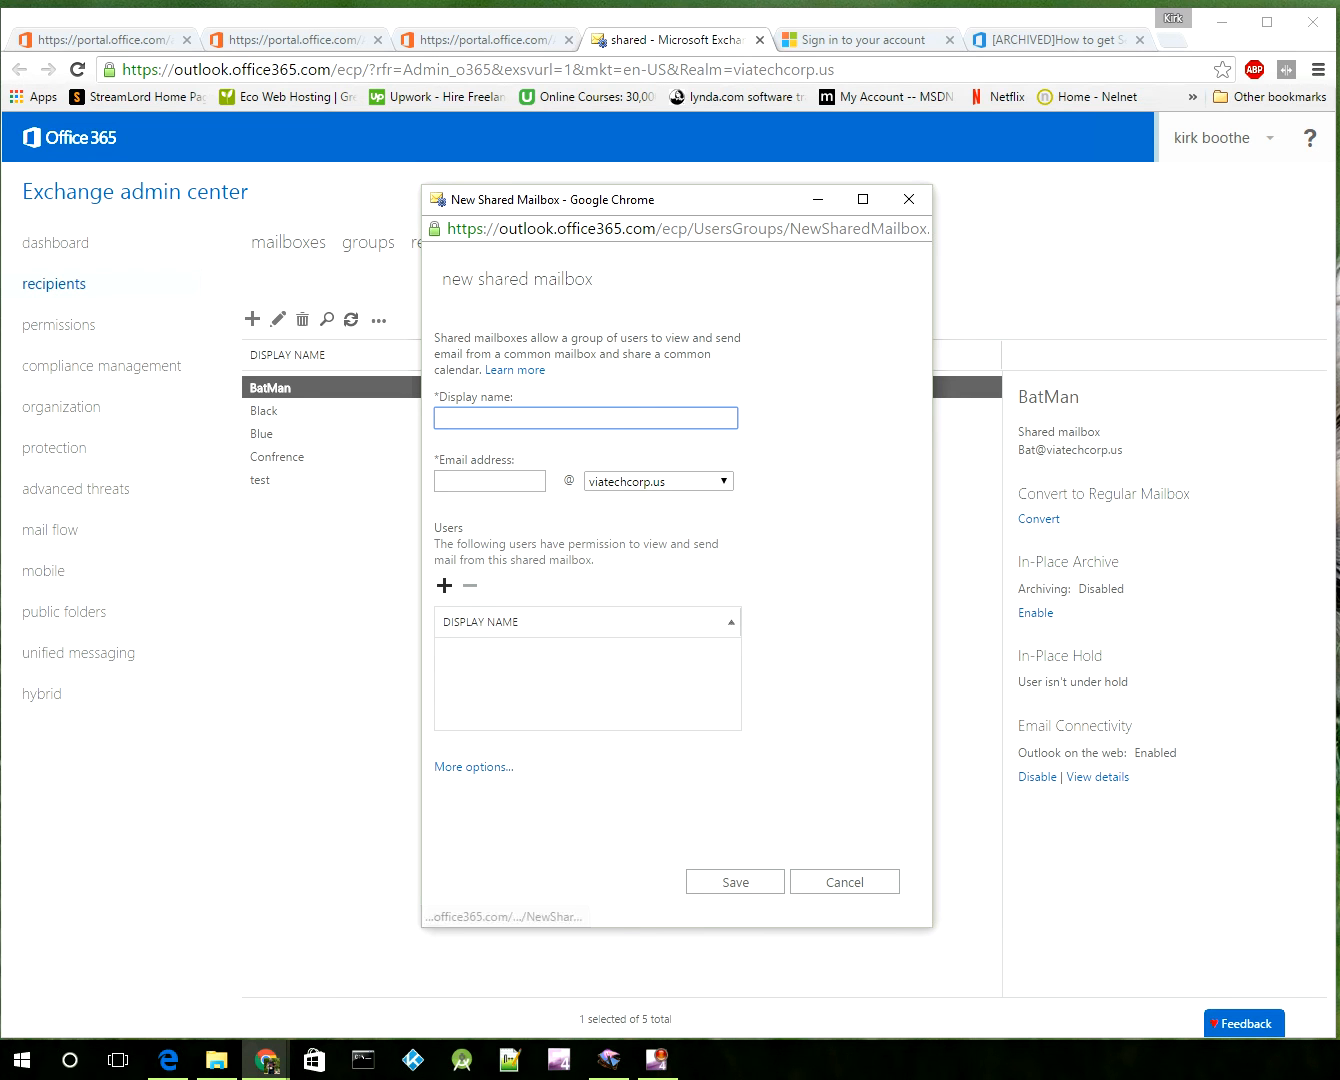
Step: Browse the user picker without adding anyone, then close the New Shared Mailbox window
click(444, 587)
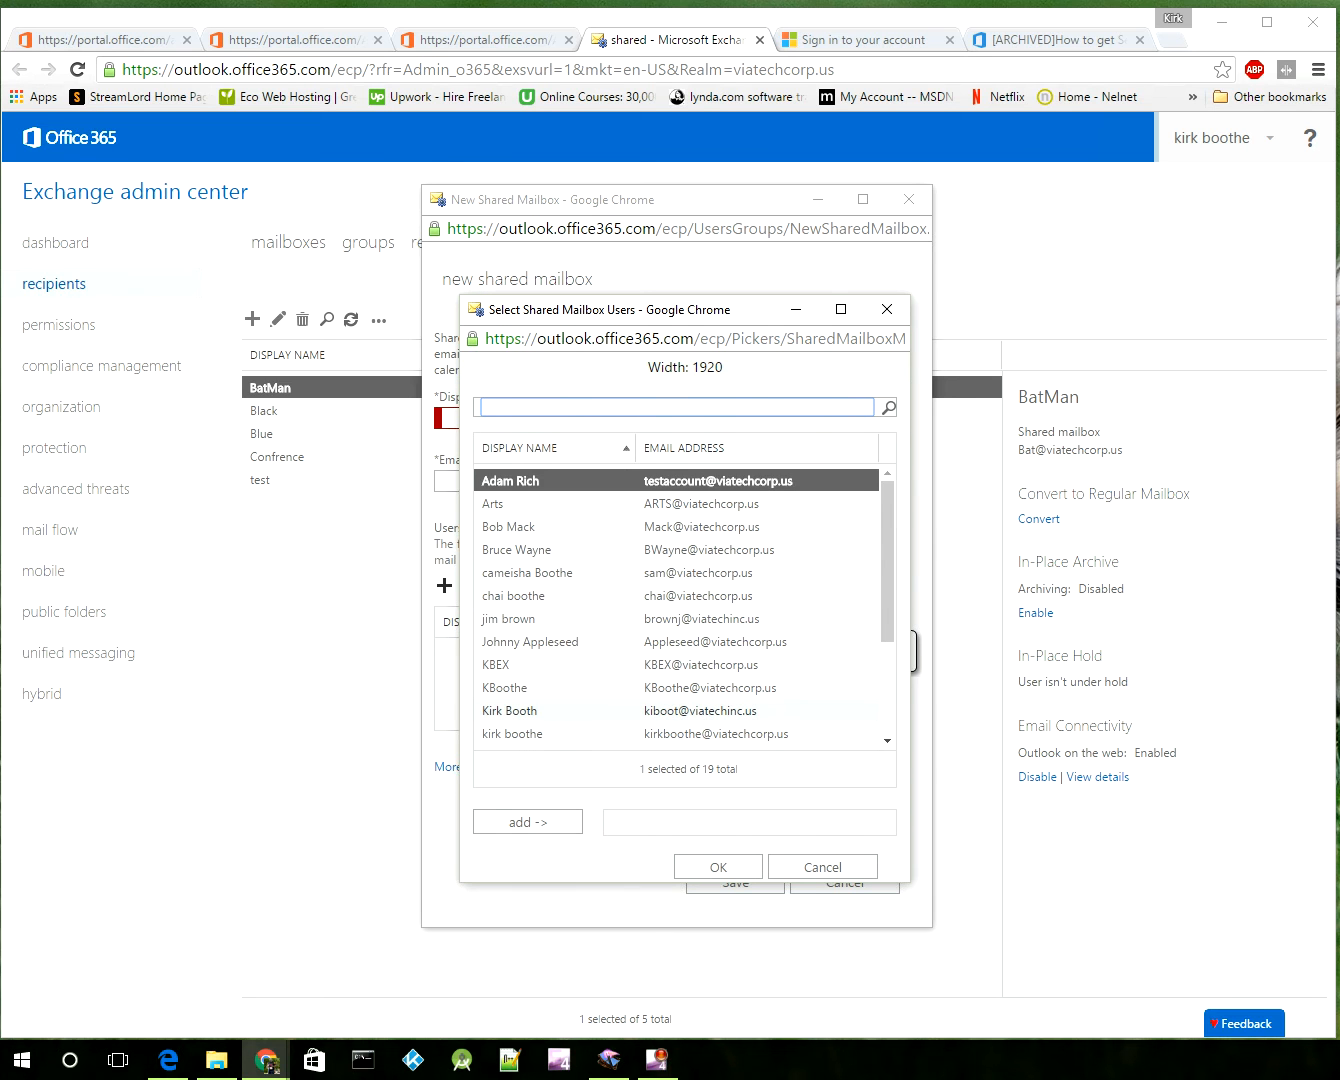
scroll(805, 723, down, 3)
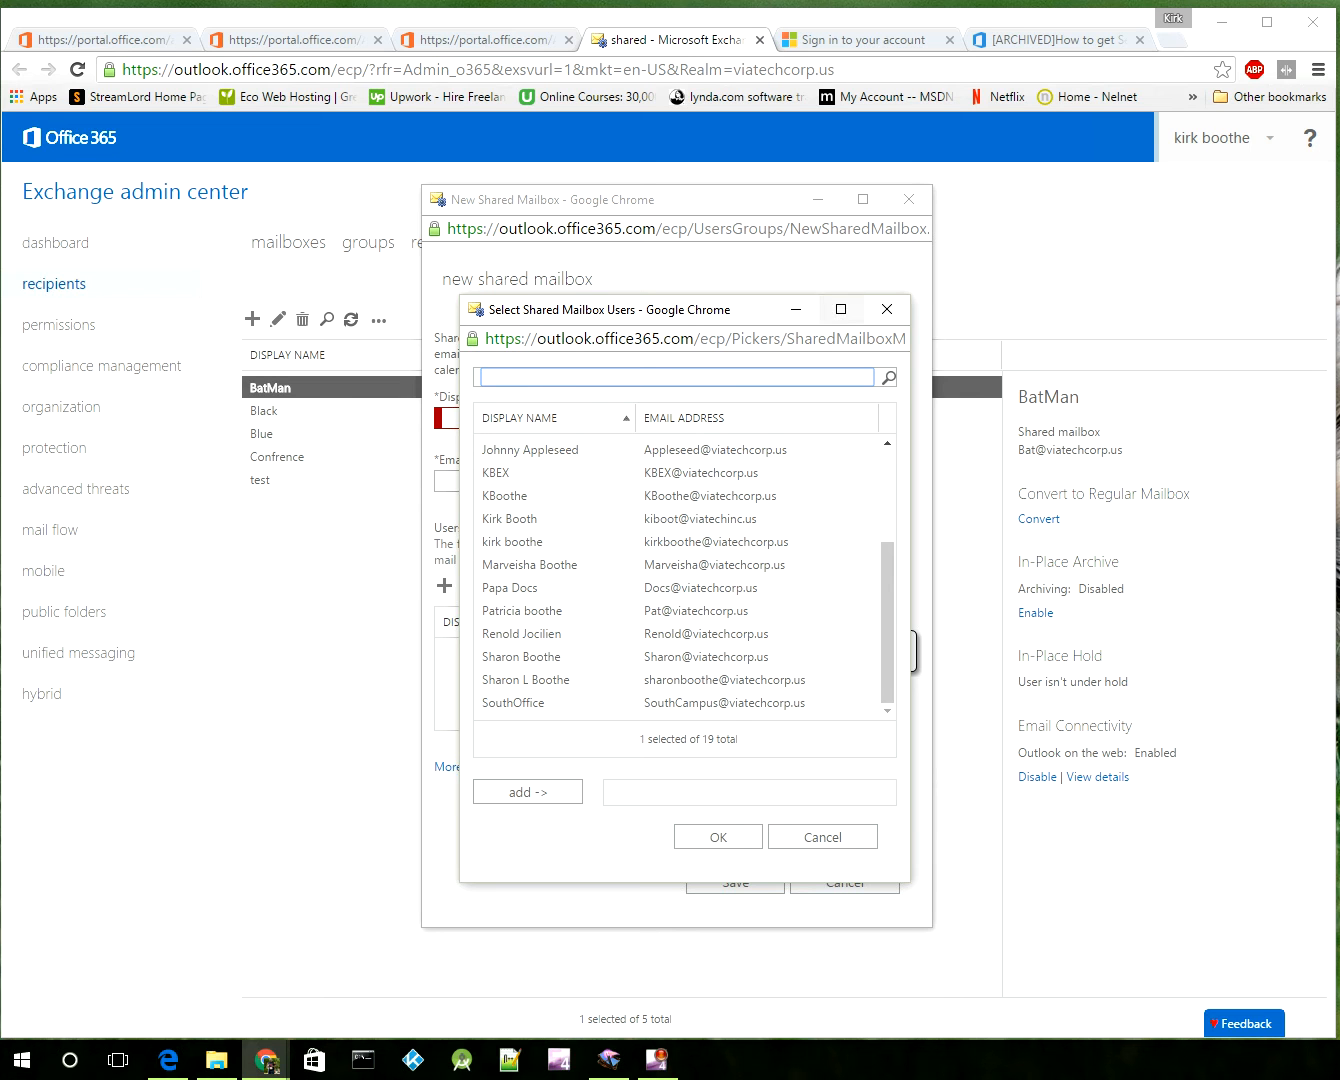
click(885, 308)
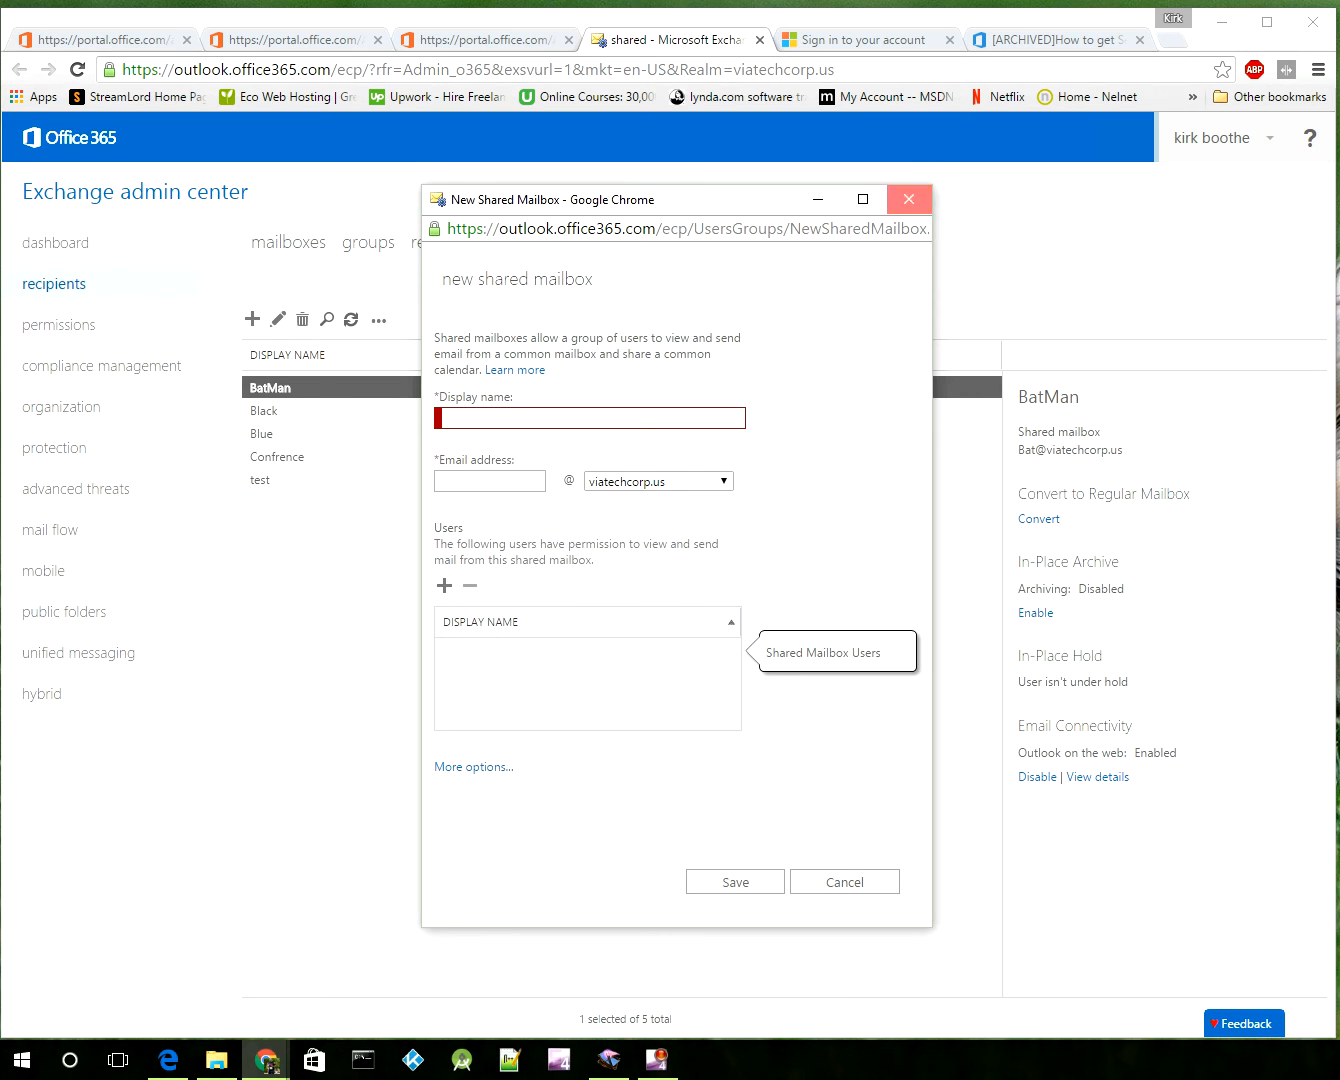
click(908, 199)
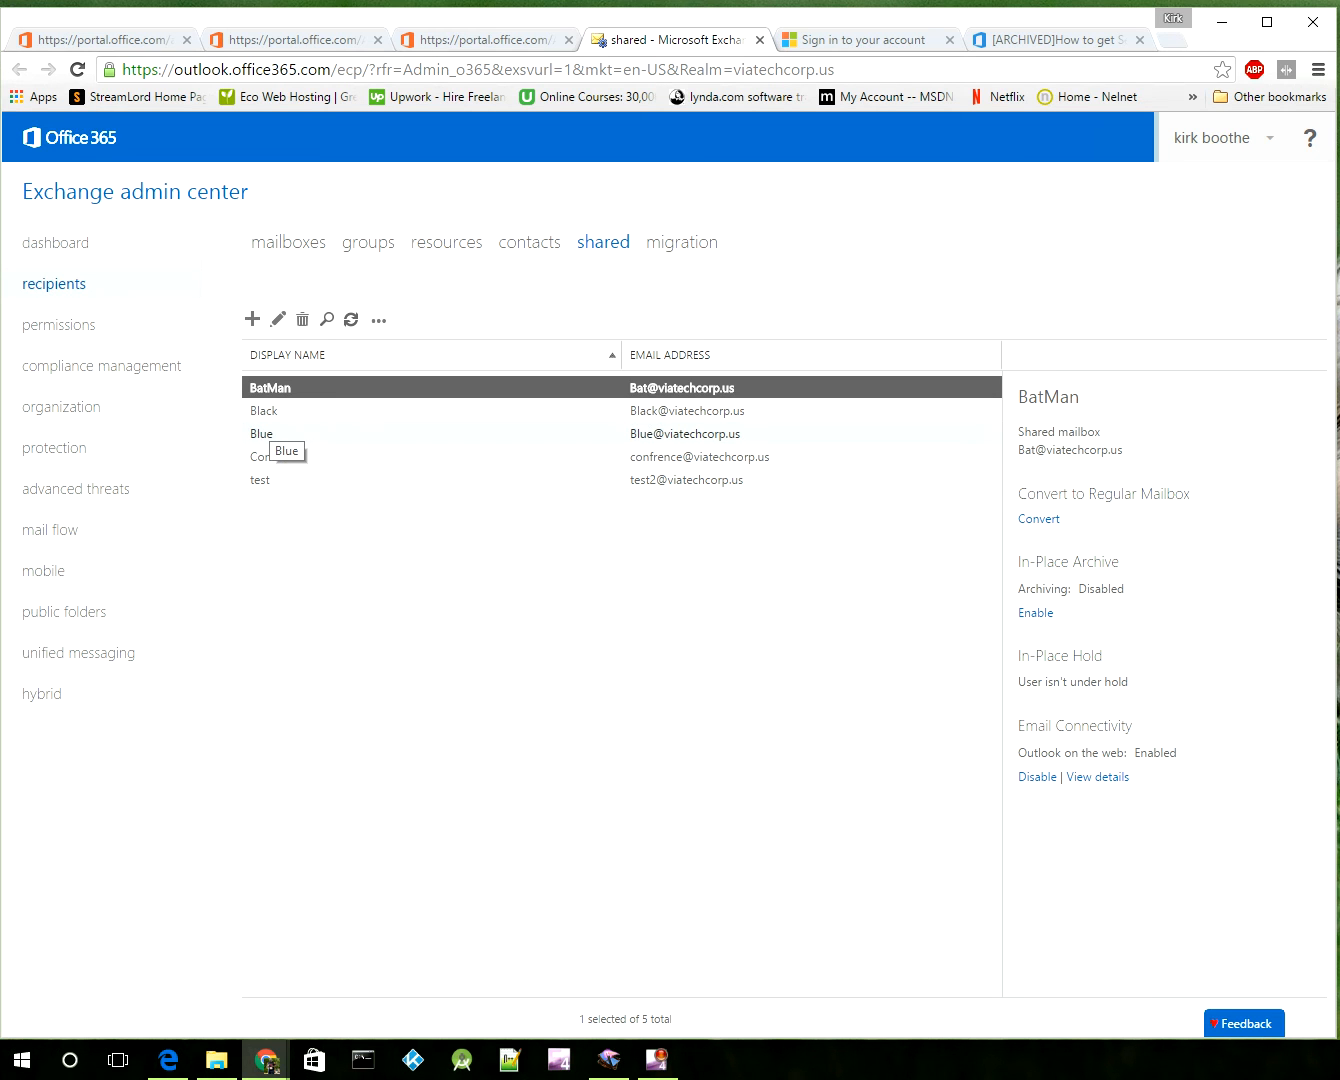
double_click(265, 412)
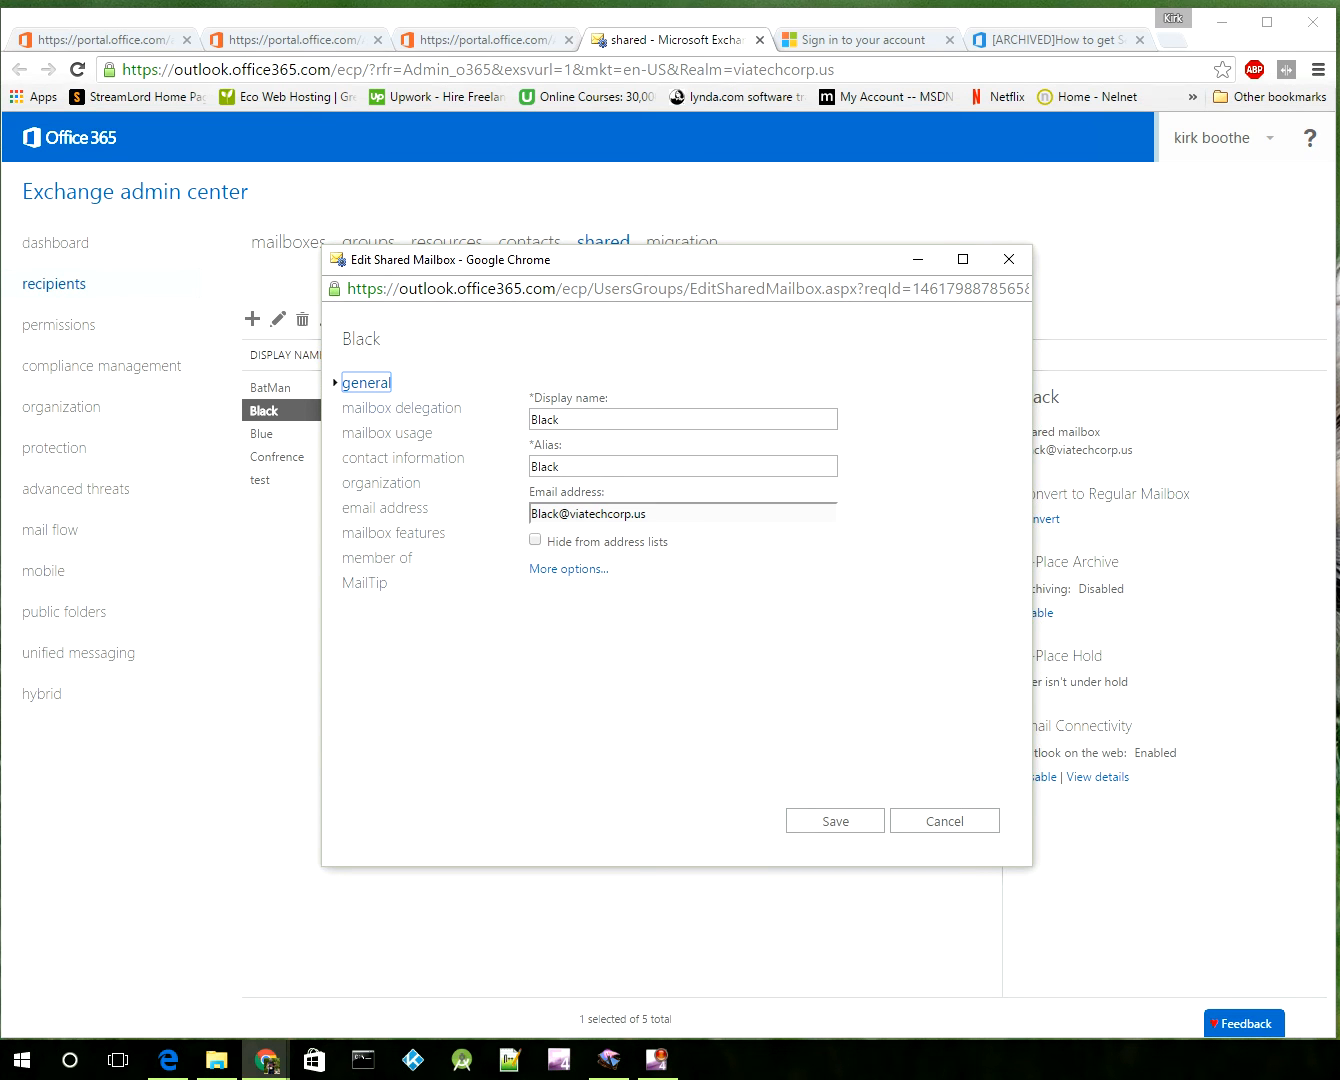
click(402, 408)
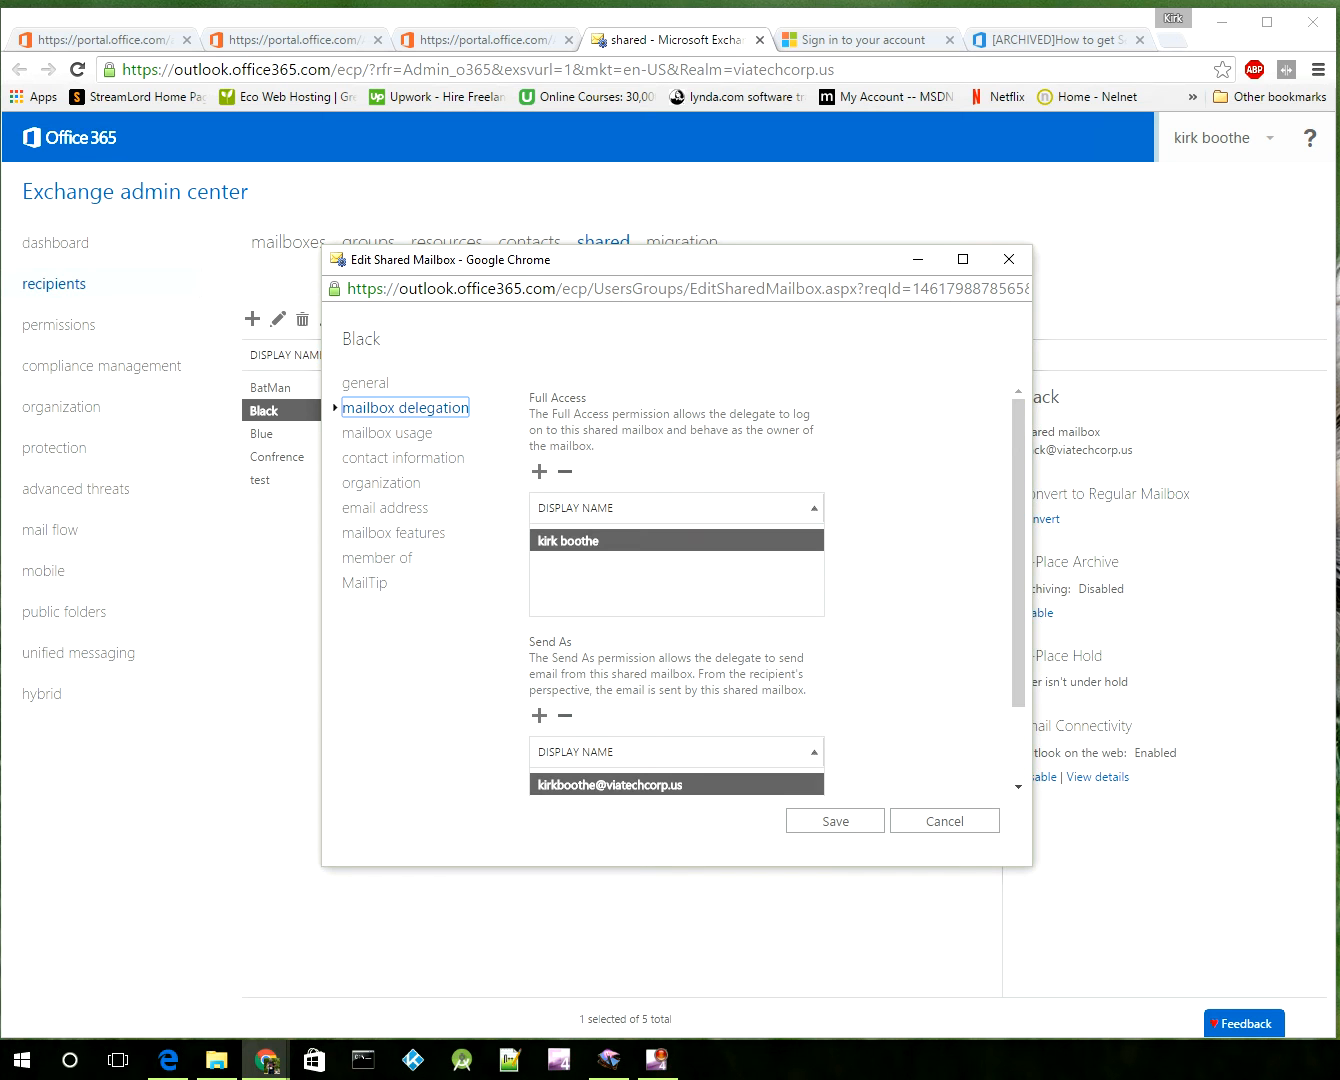
drag(588, 398, 529, 398)
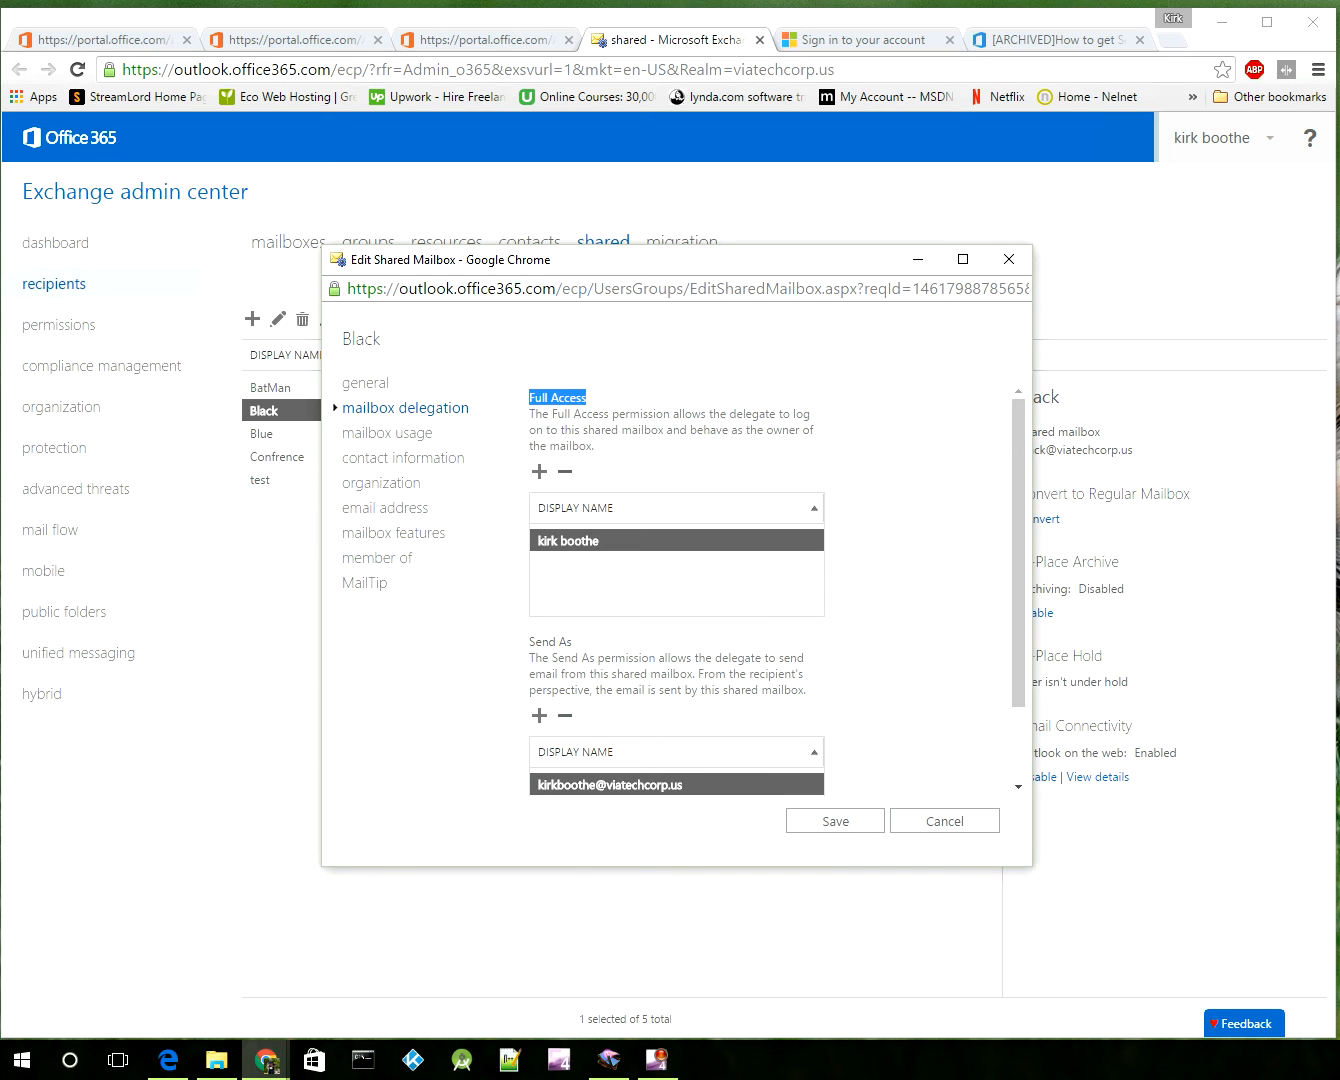
drag(572, 642, 527, 641)
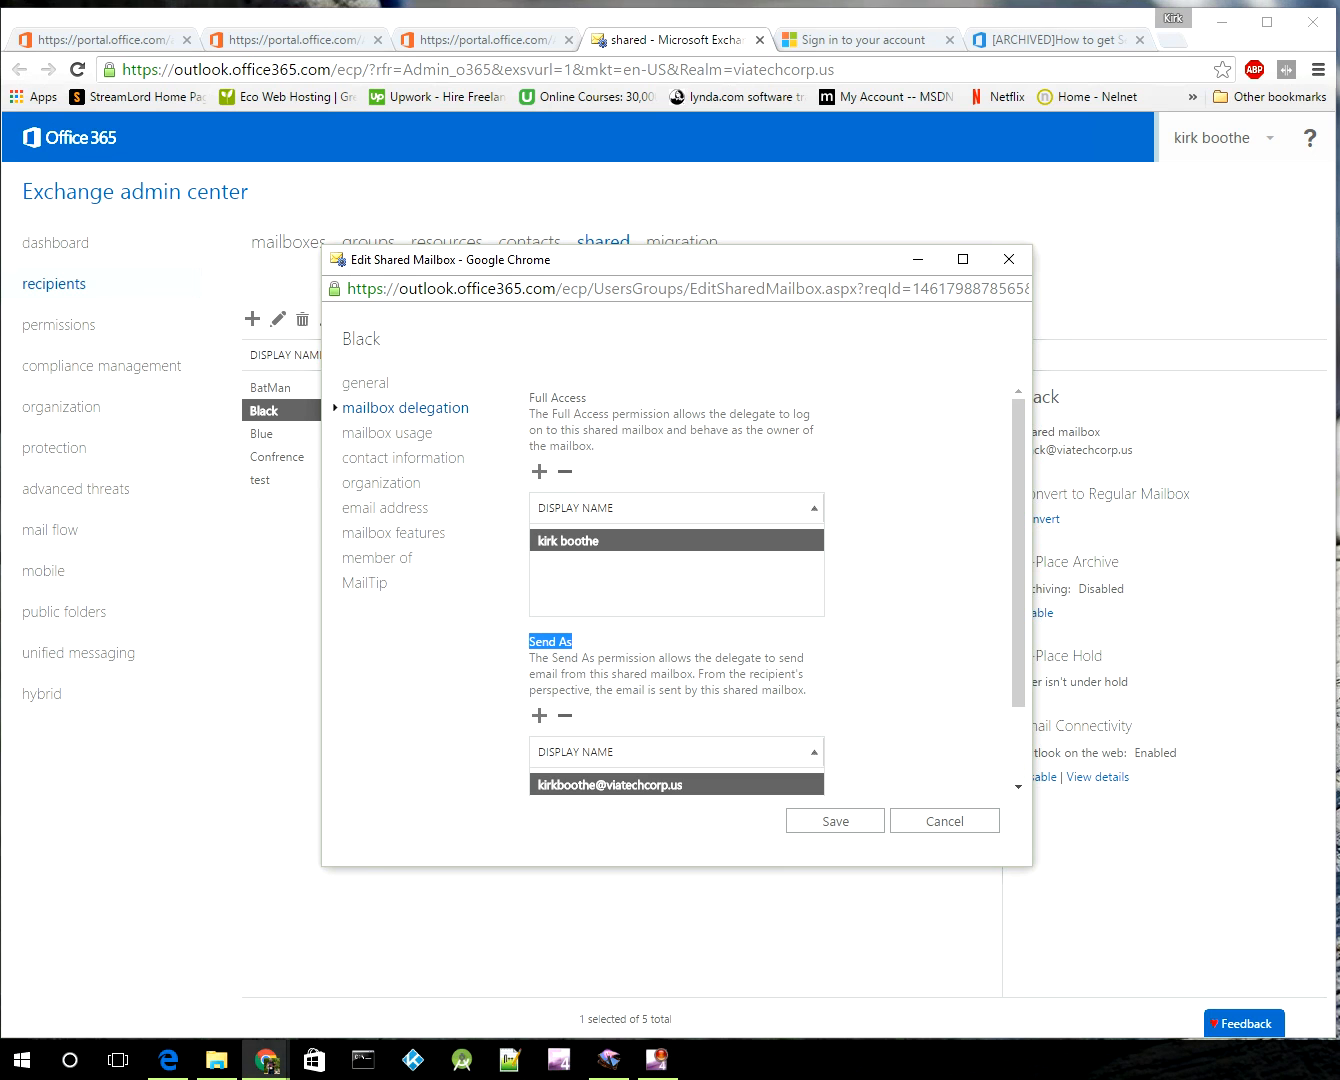
scroll(678, 591, down, 2)
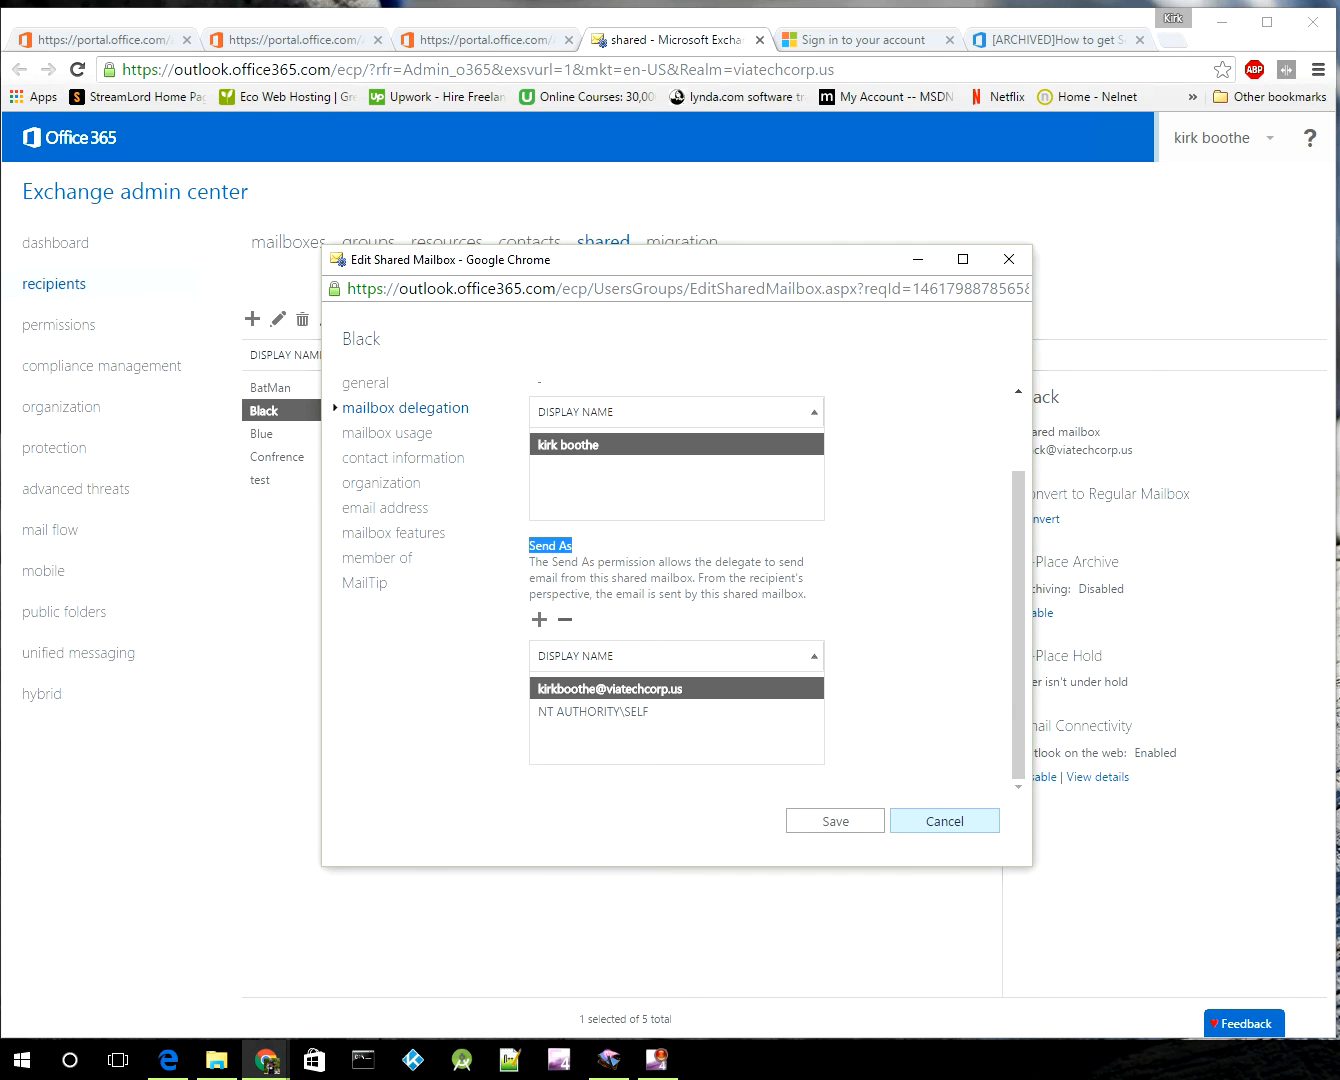
click(944, 819)
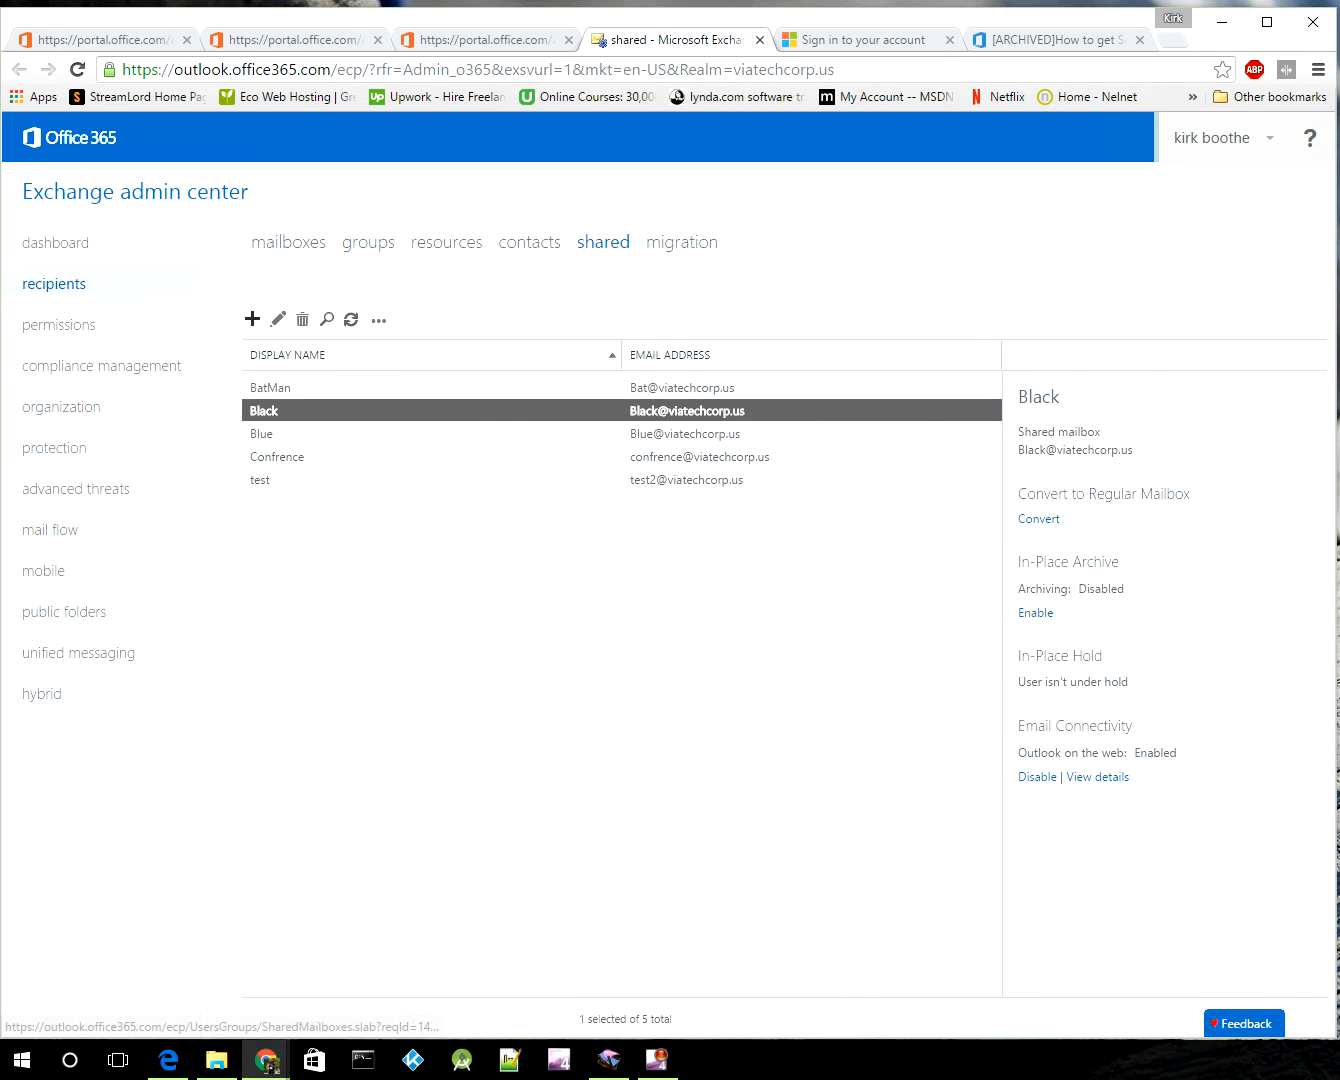
click(252, 319)
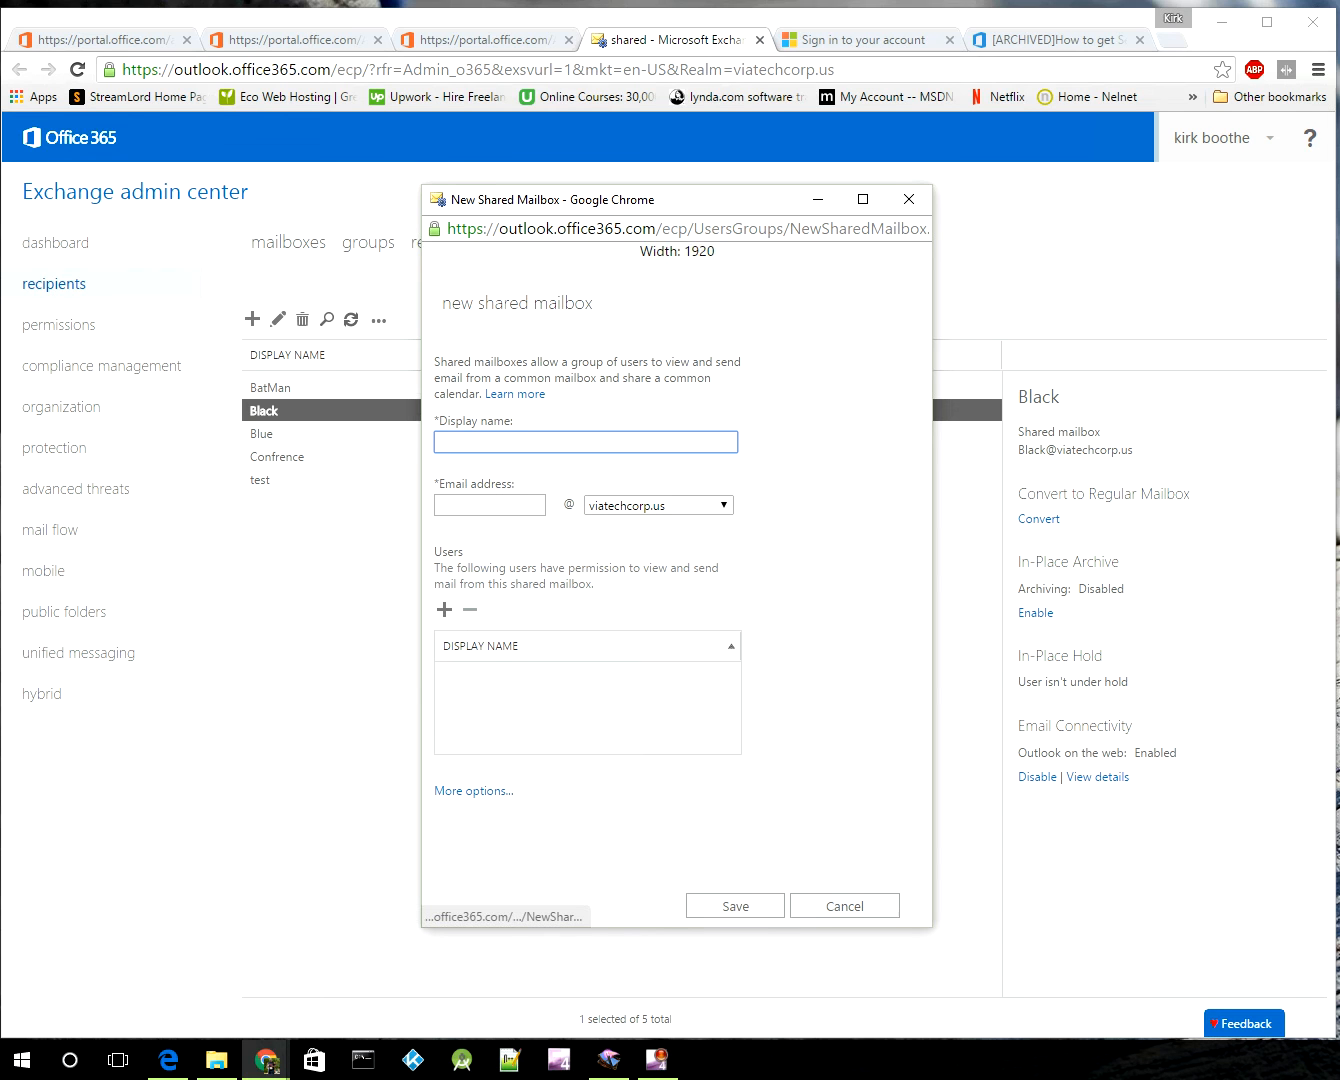
click(473, 767)
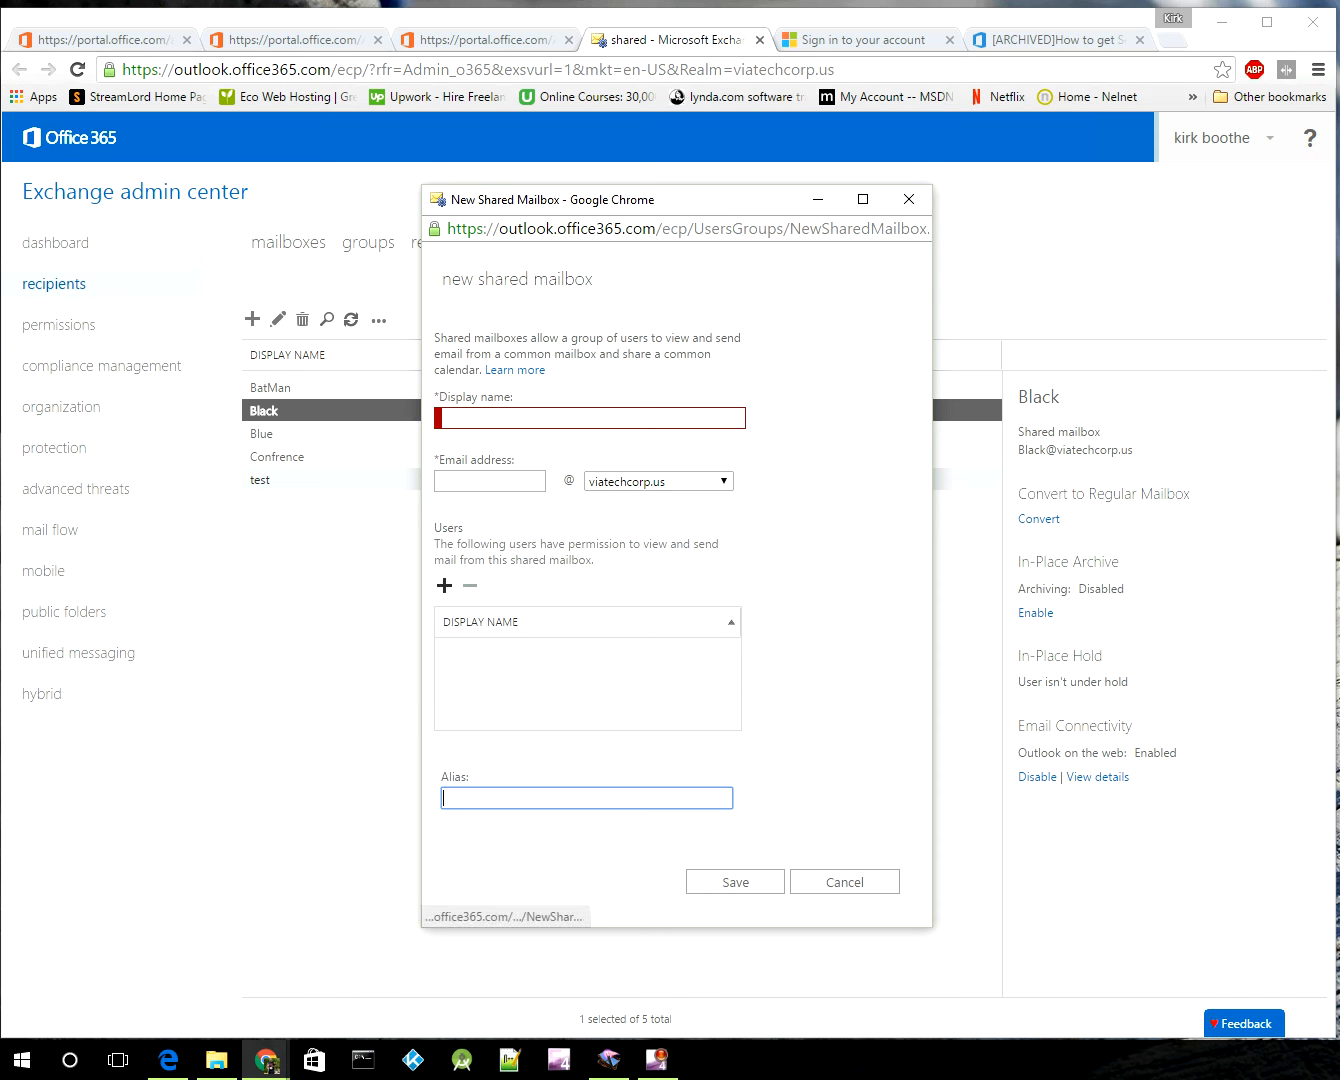
click(443, 585)
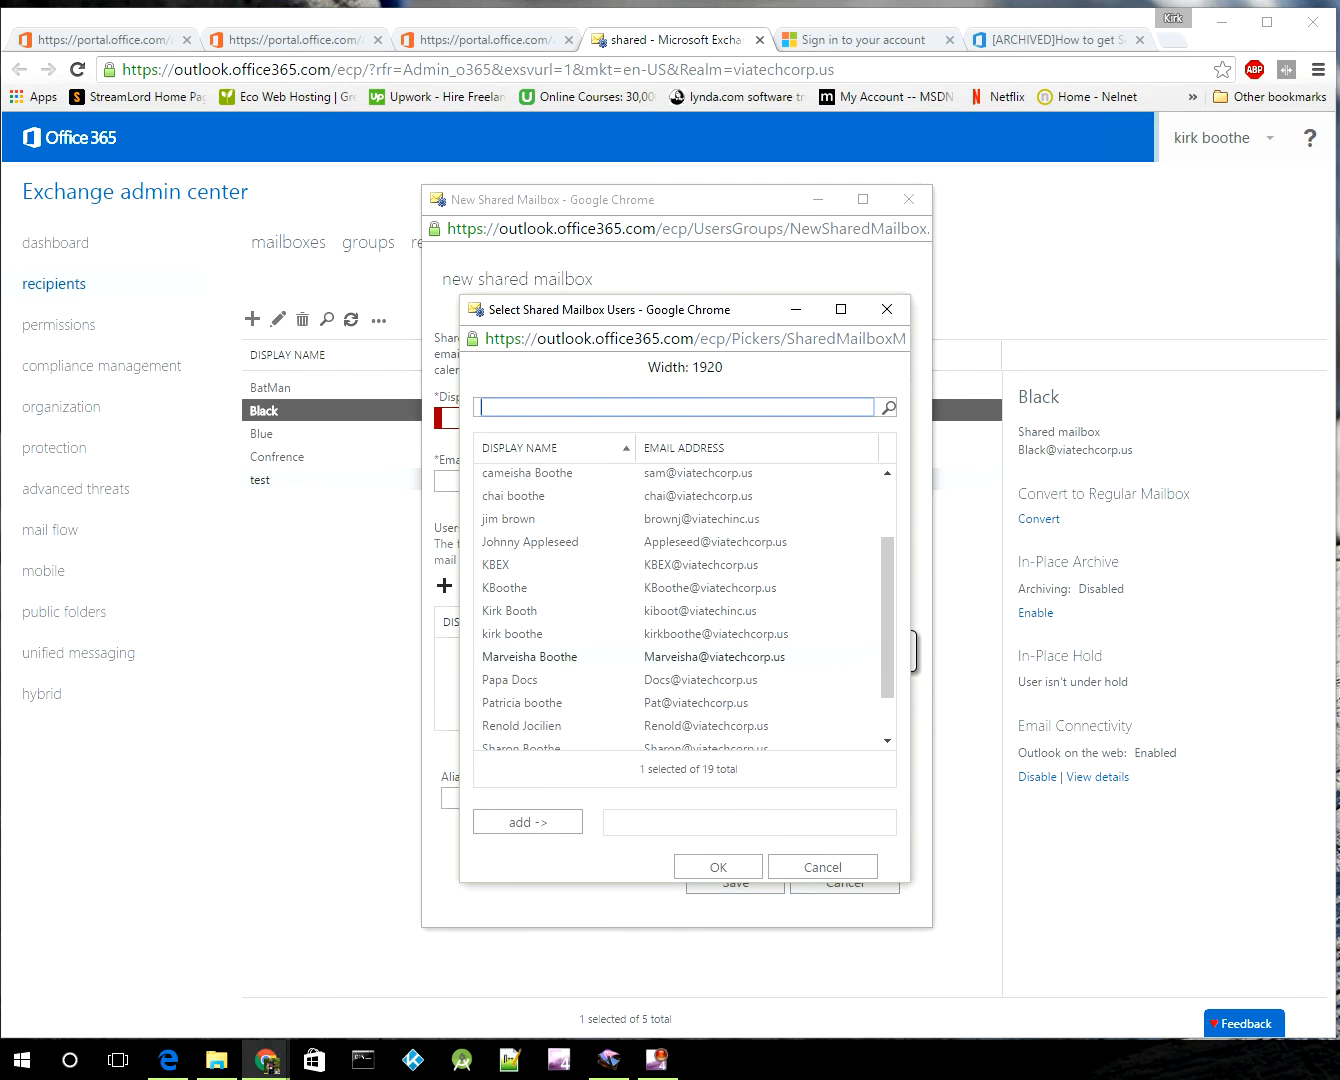
scroll(560, 646, down, 2)
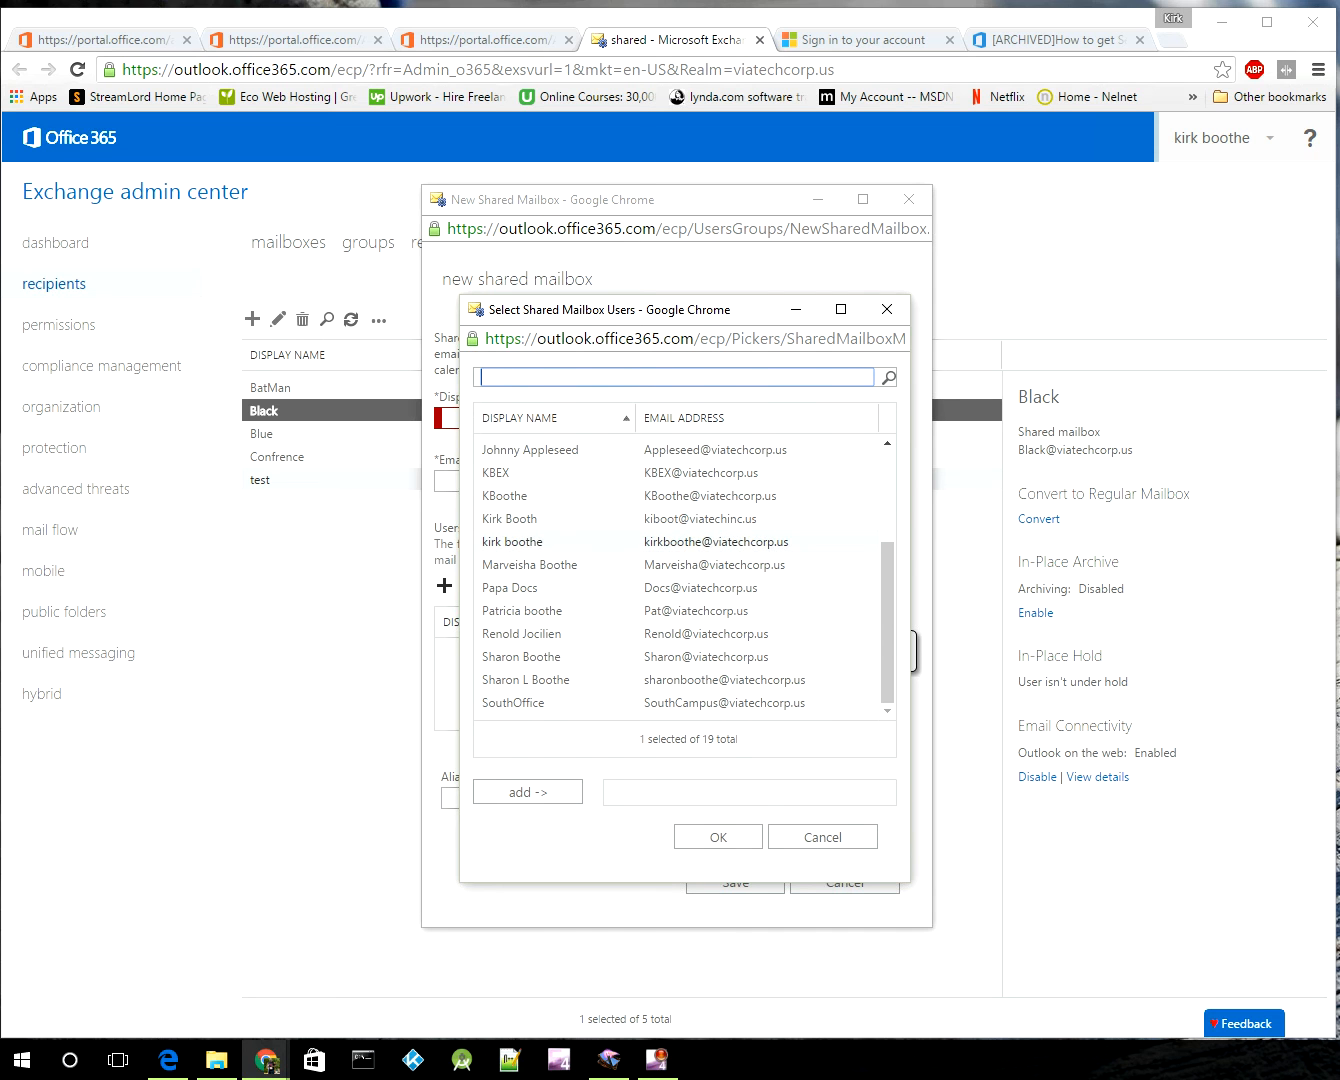
click(541, 542)
click(527, 792)
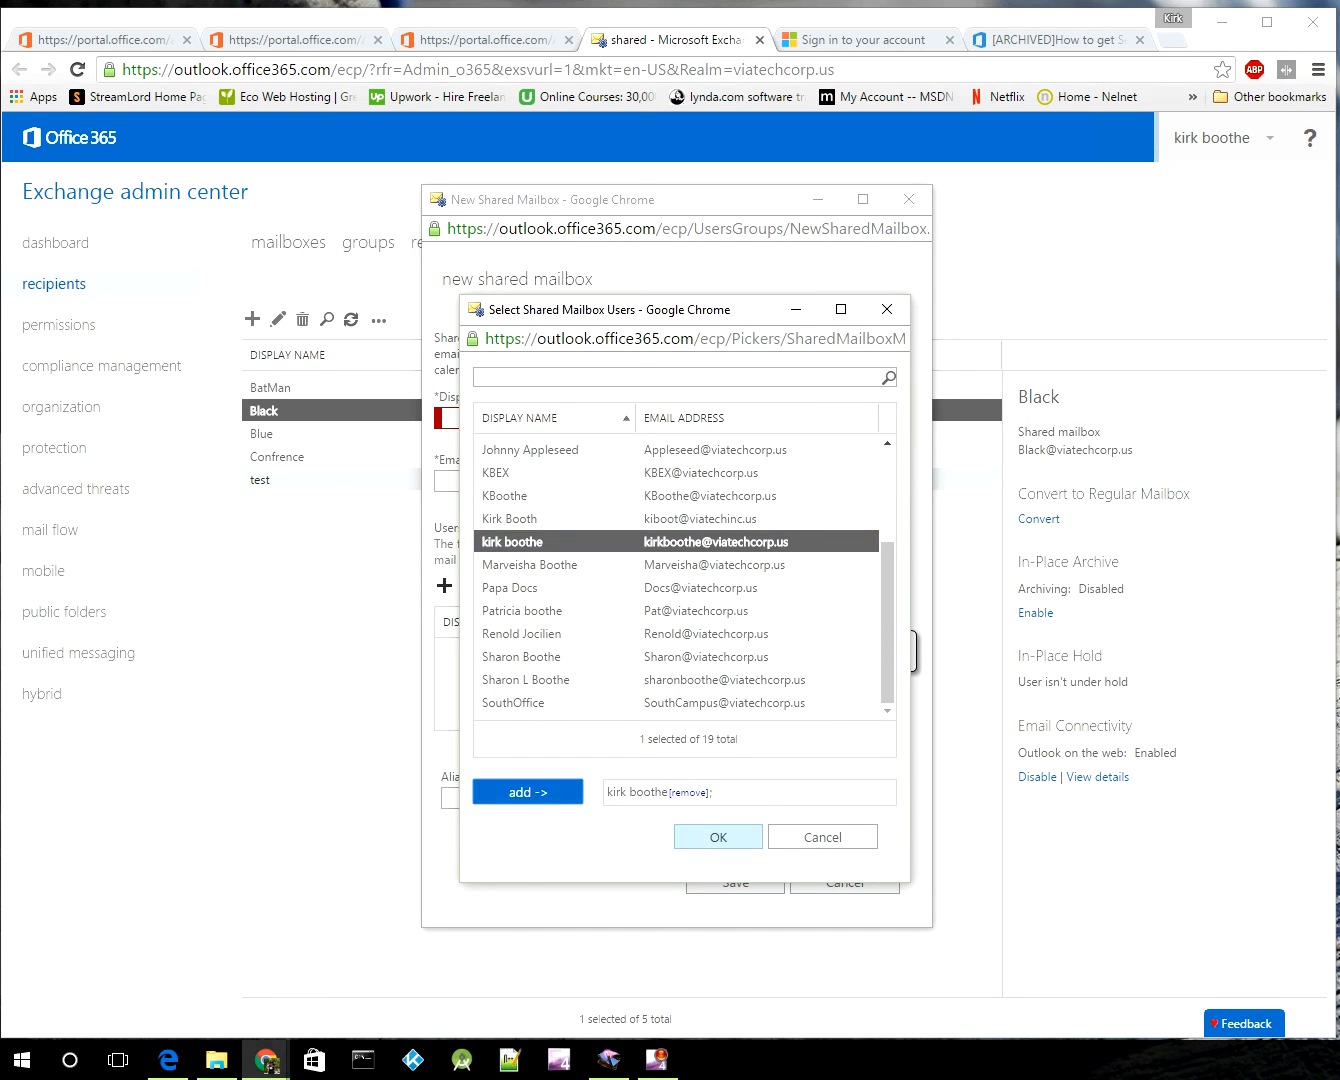
click(719, 836)
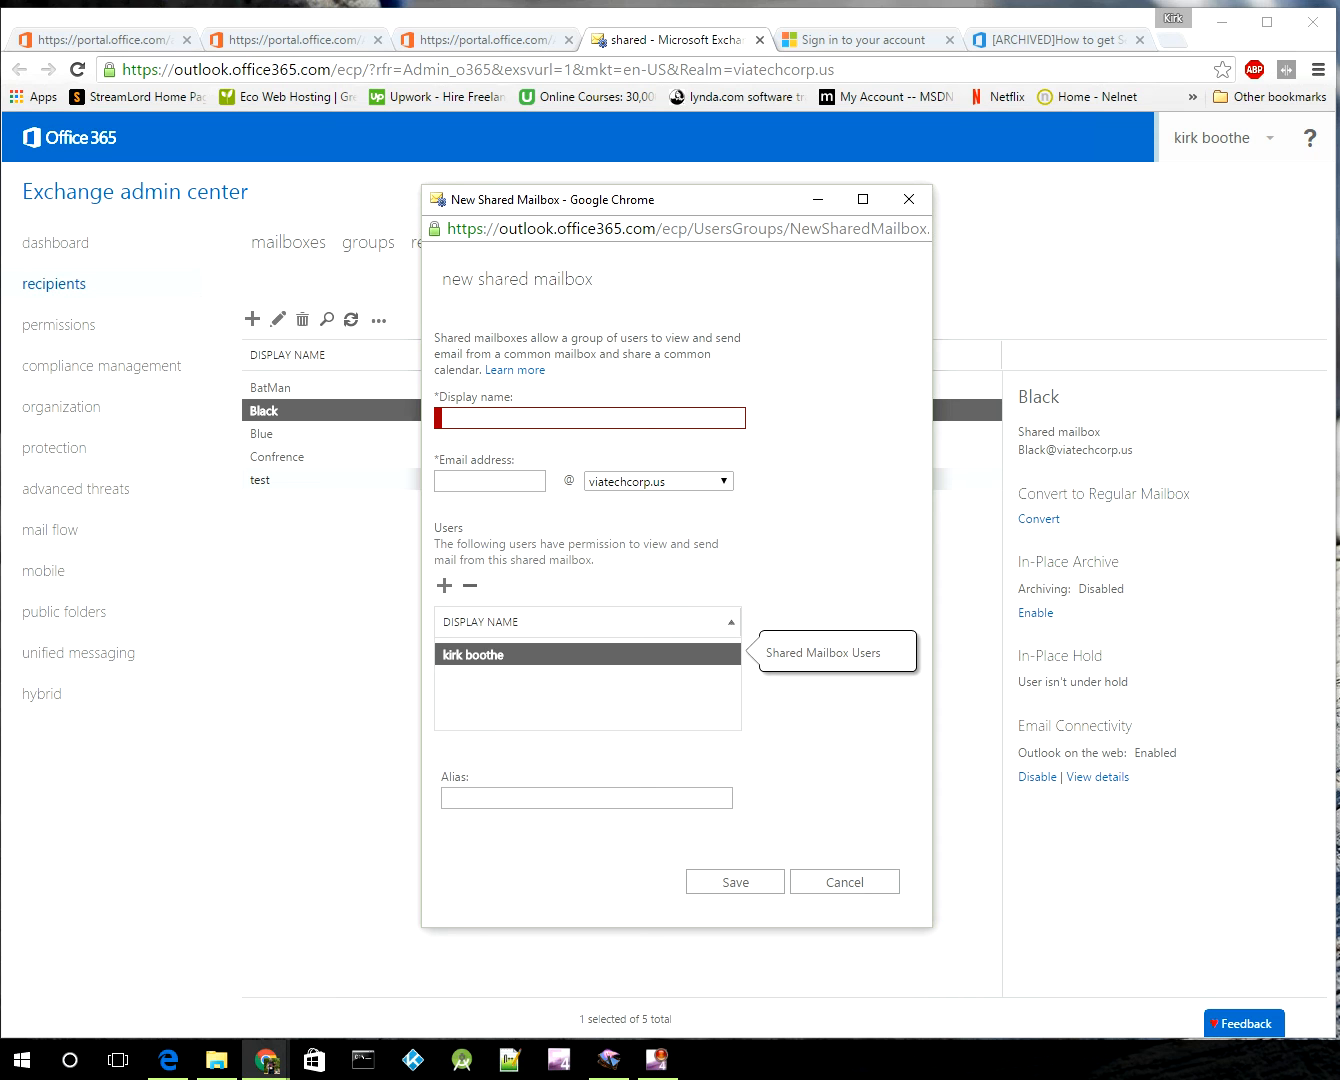
click(844, 882)
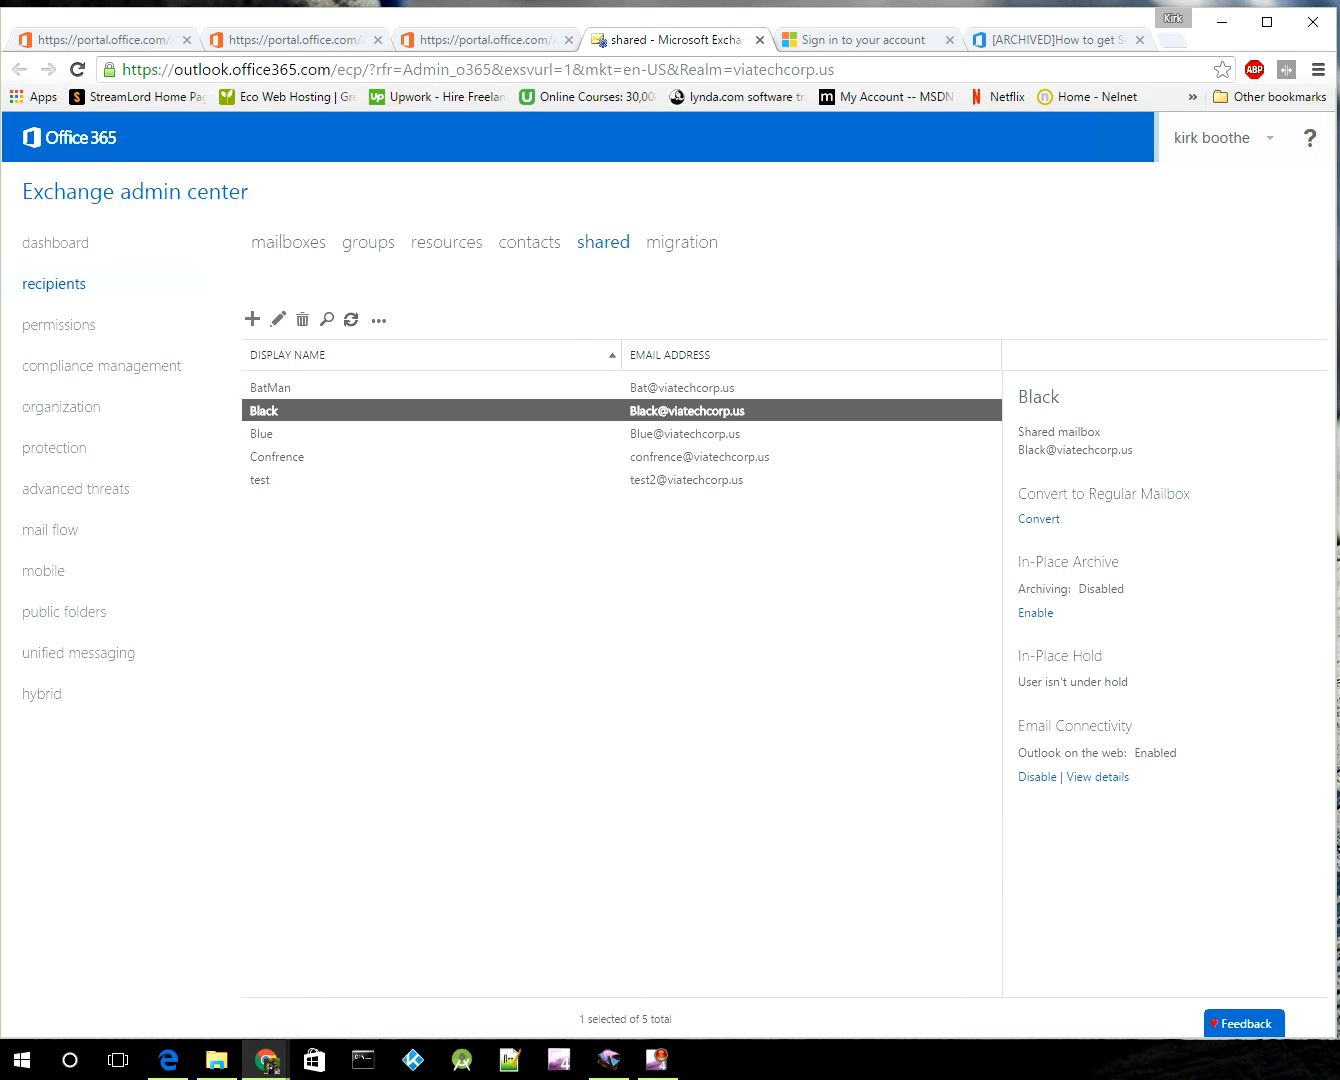
Step: Inspect Black's mailbox delegation and its single SMTP address, then cancel the edit dialog
double_click(265, 411)
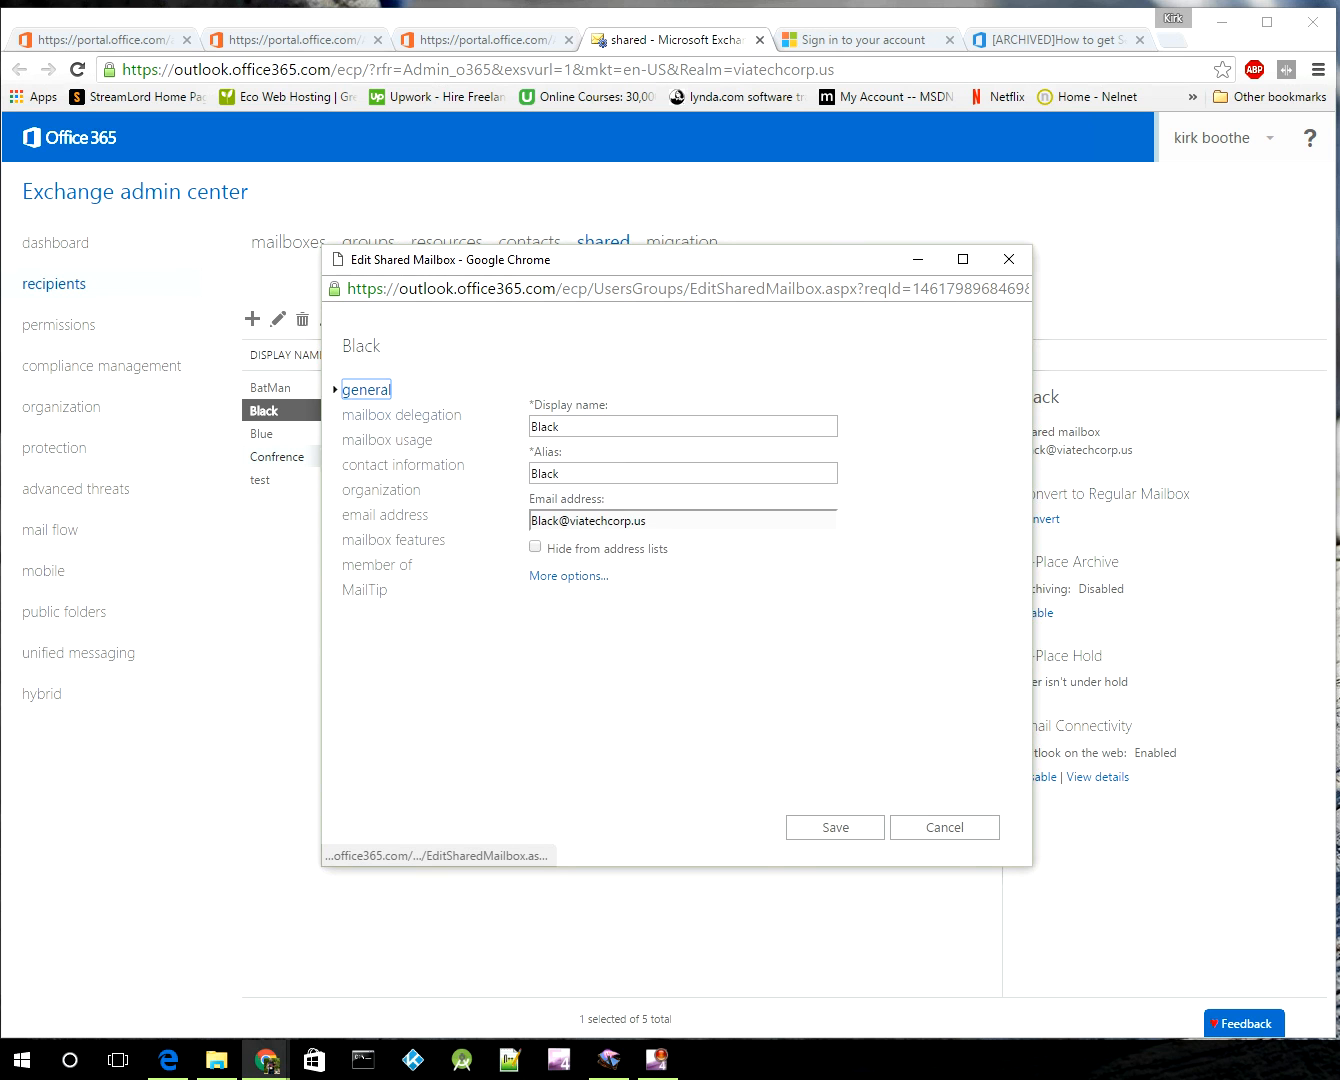
click(402, 437)
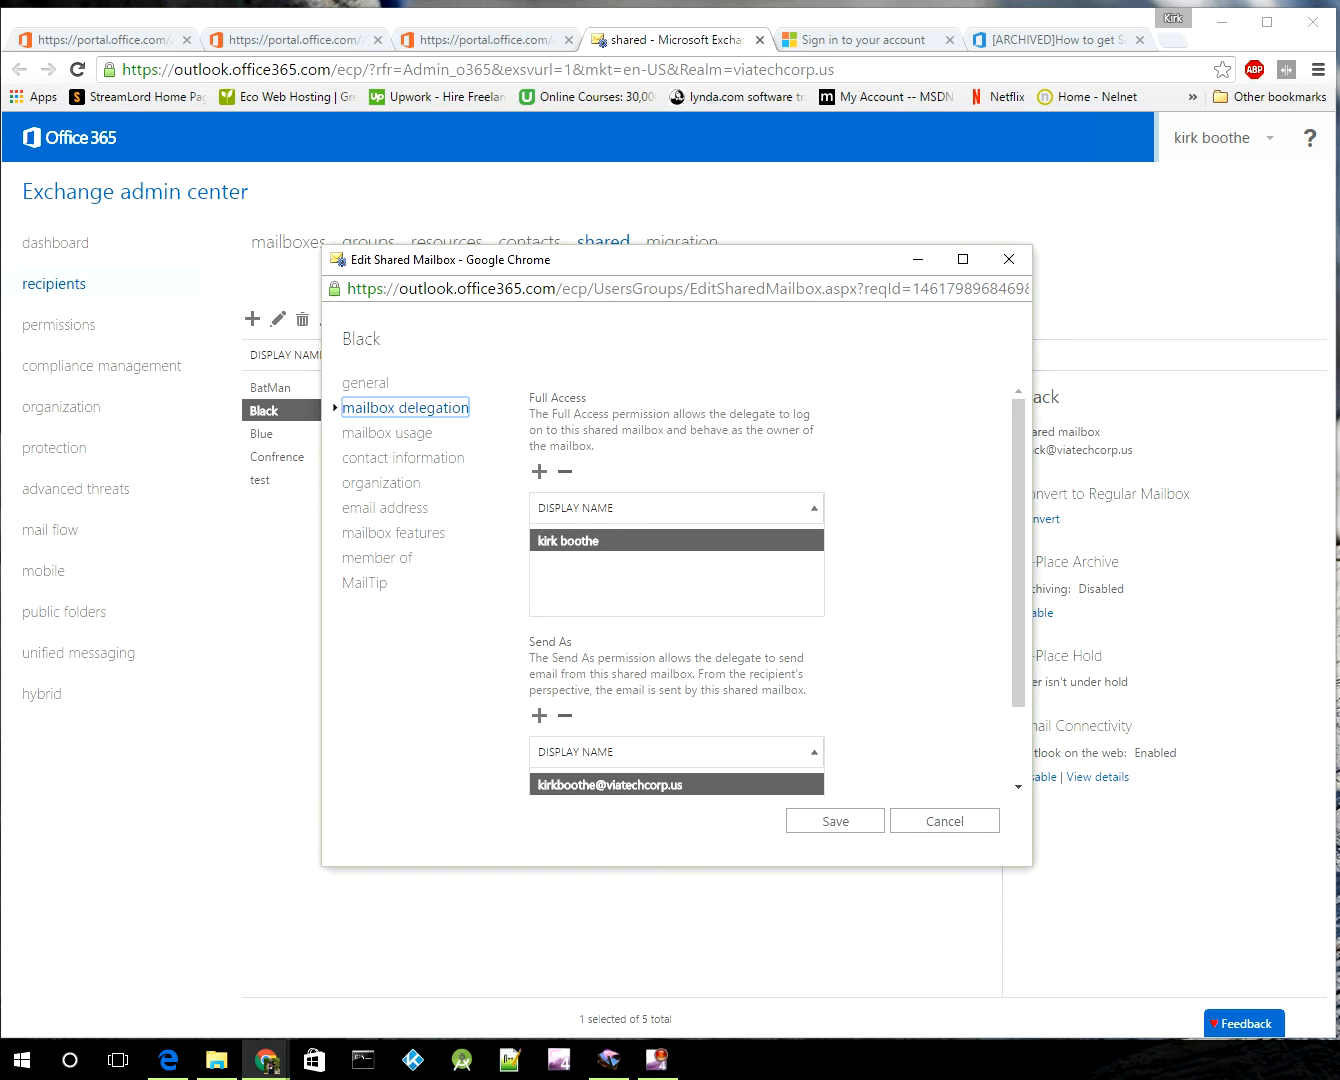
click(387, 507)
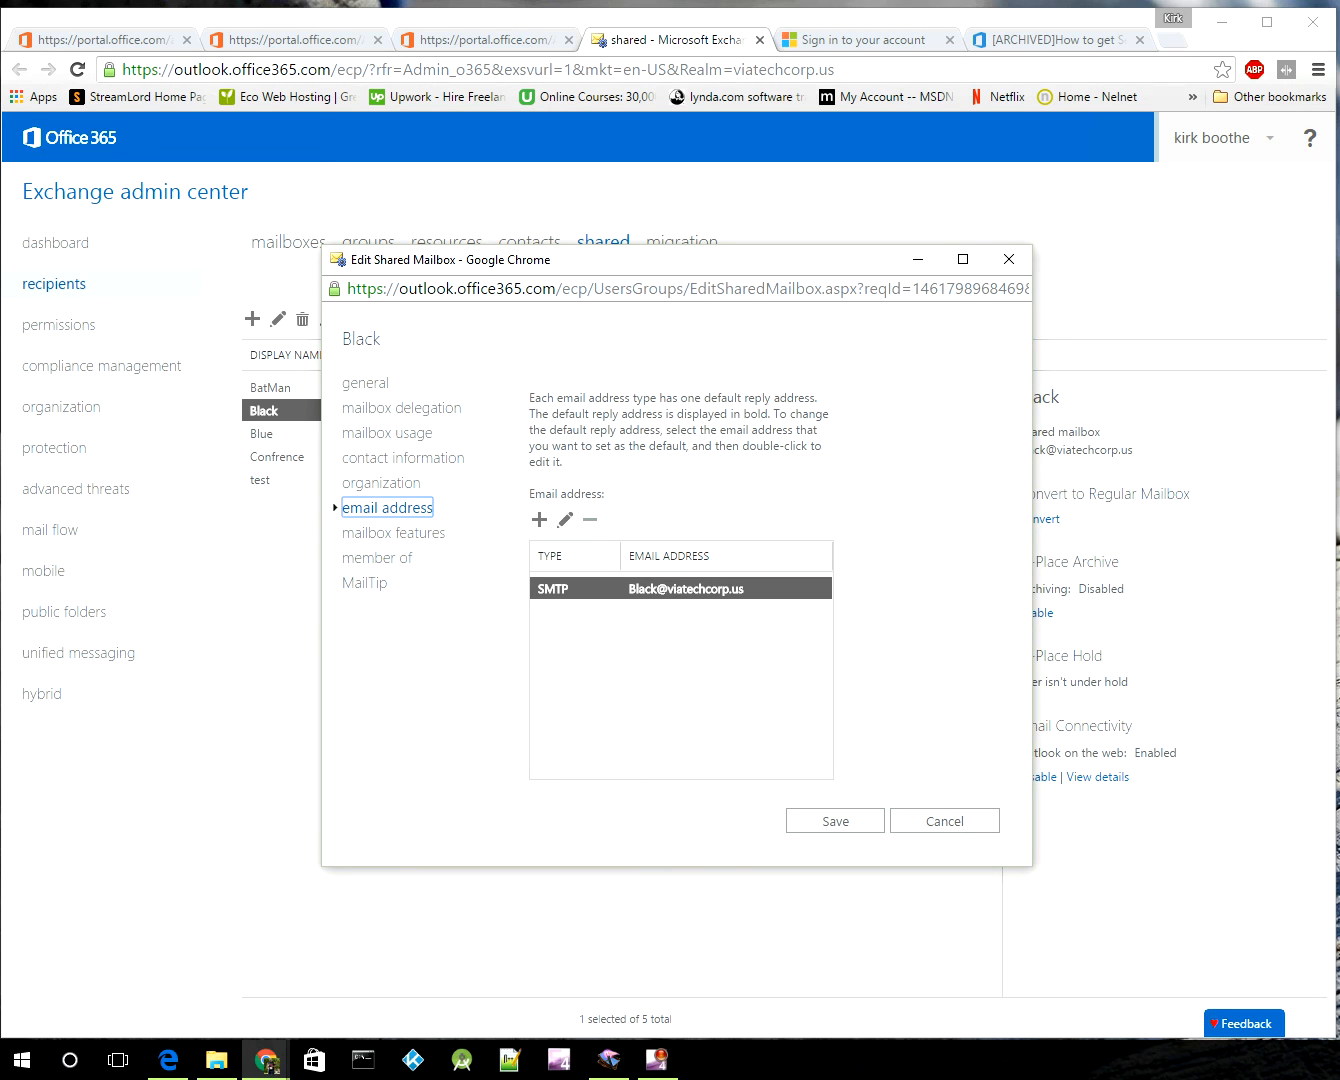
click(944, 820)
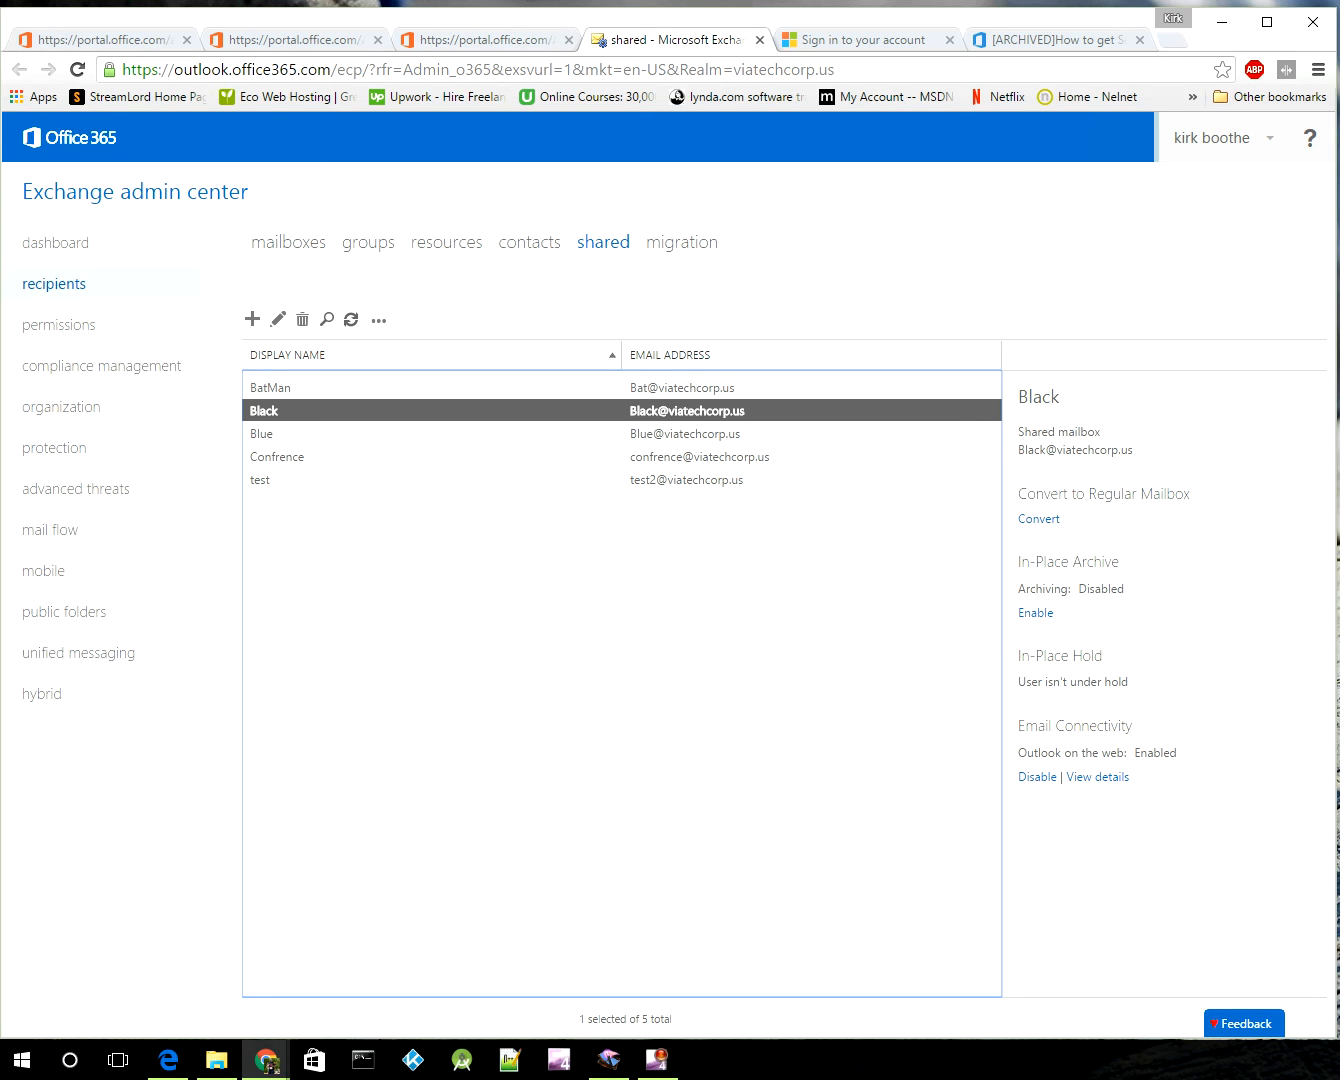
Step: Close the Exchange admin center tab and launch Outlook Mail from the app launcher
click(479, 39)
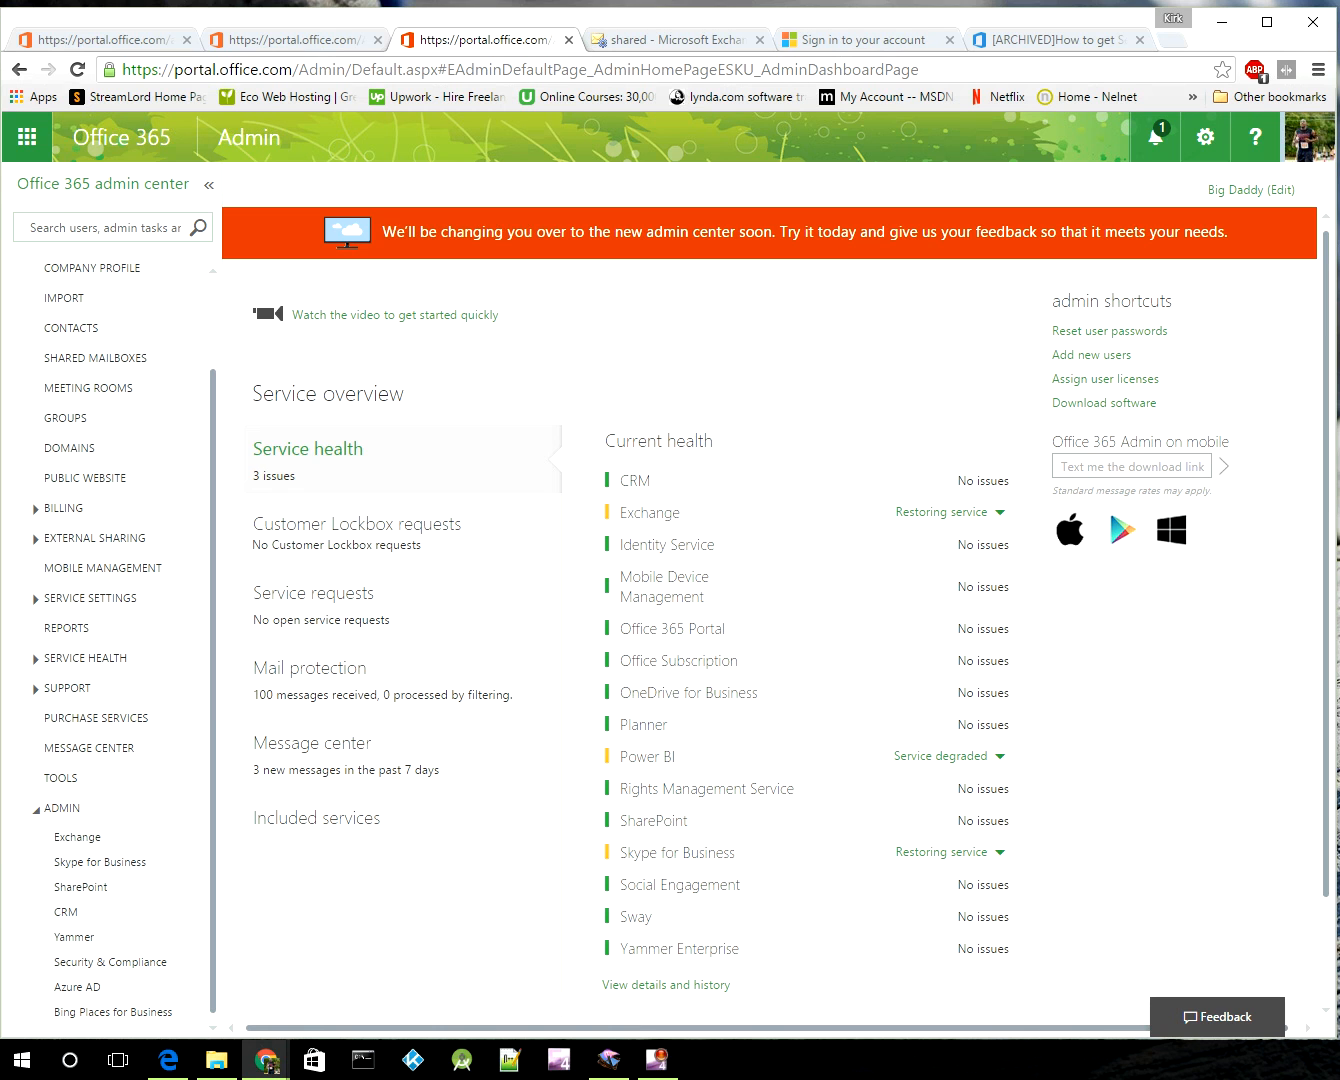
click(27, 137)
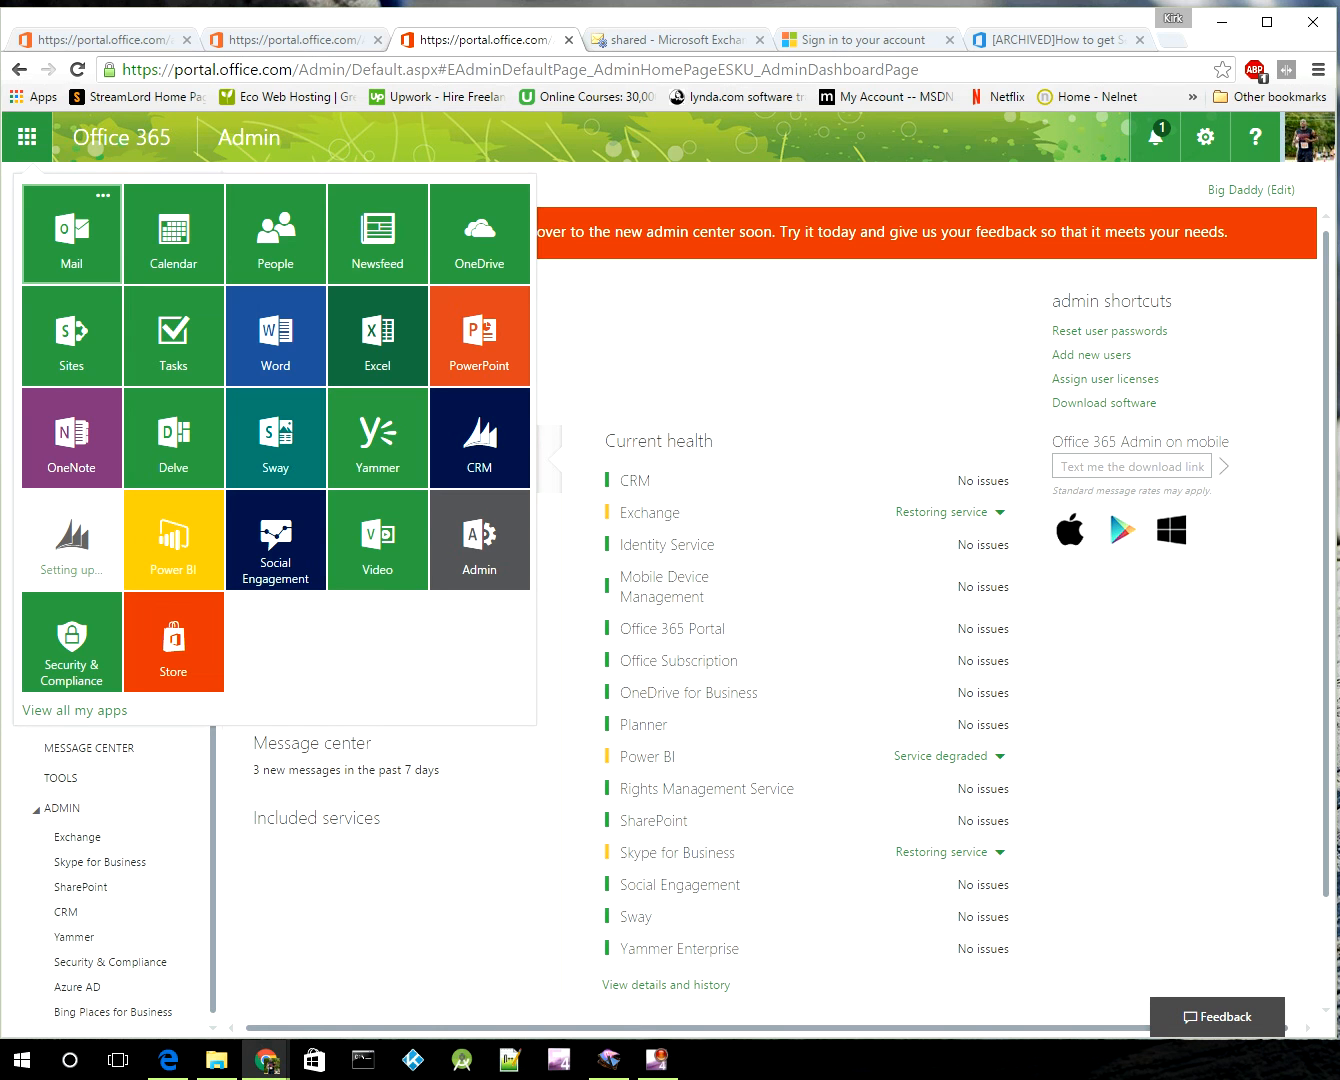
click(675, 39)
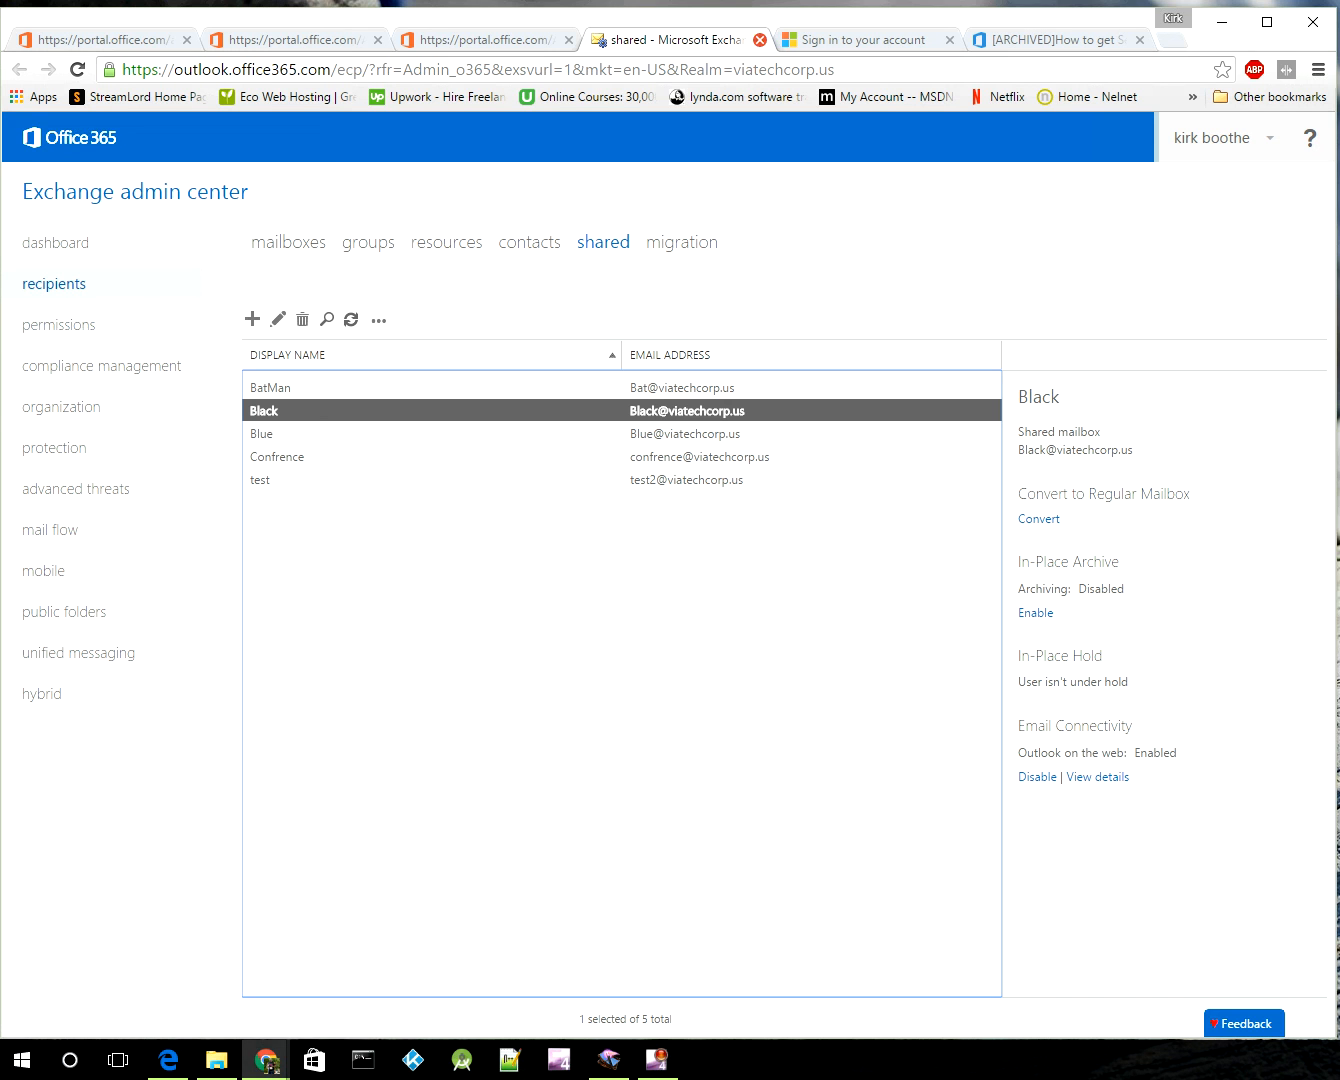
click(760, 40)
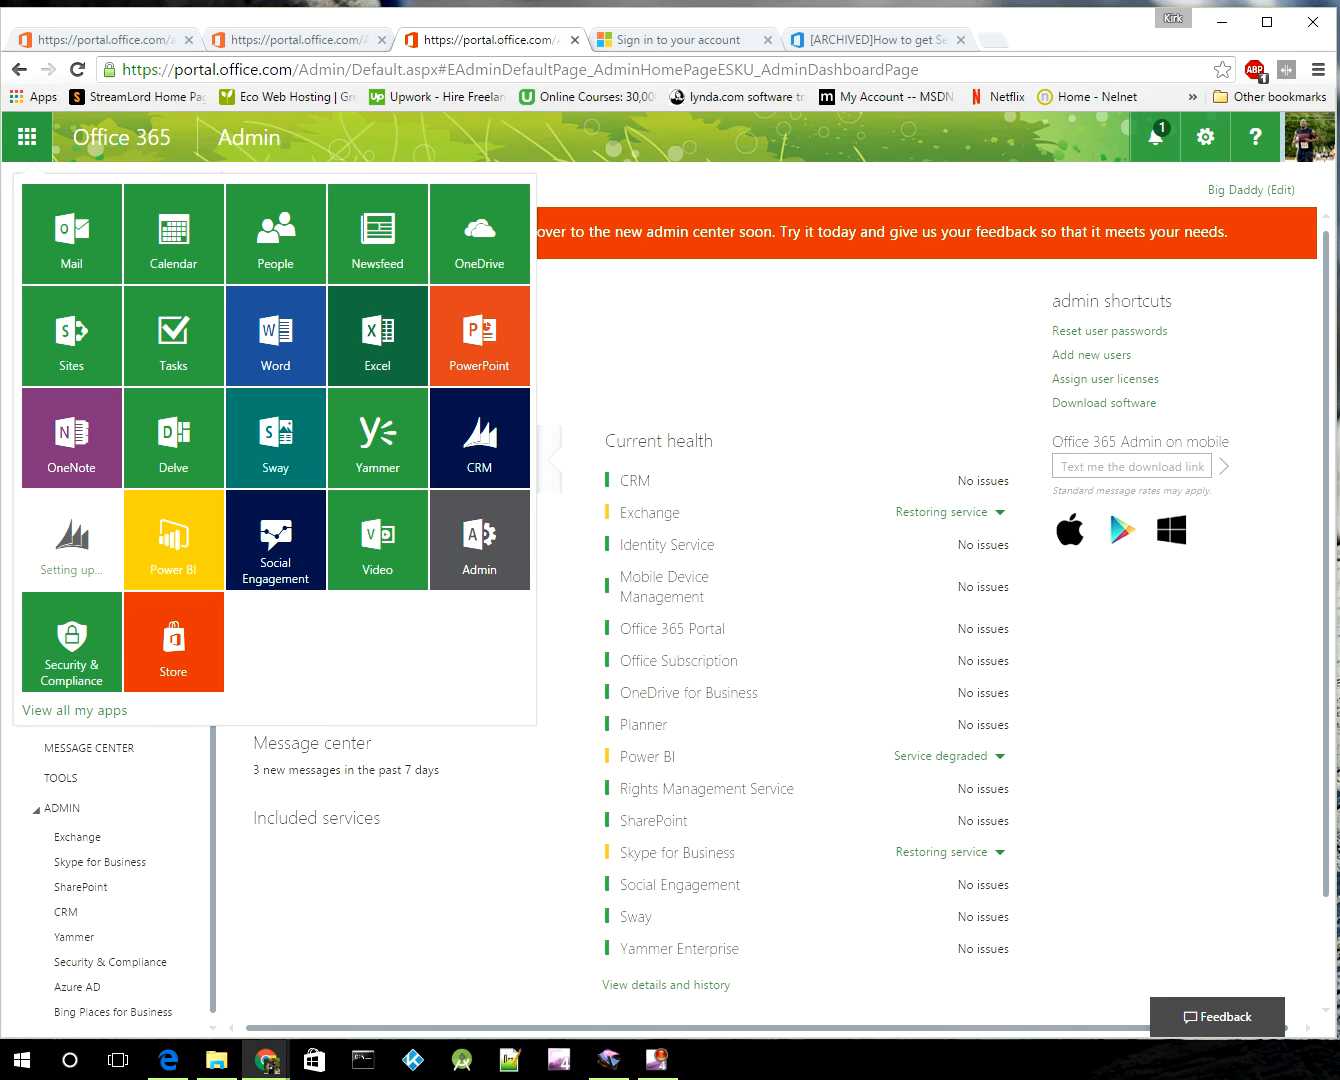
click(28, 137)
click(27, 137)
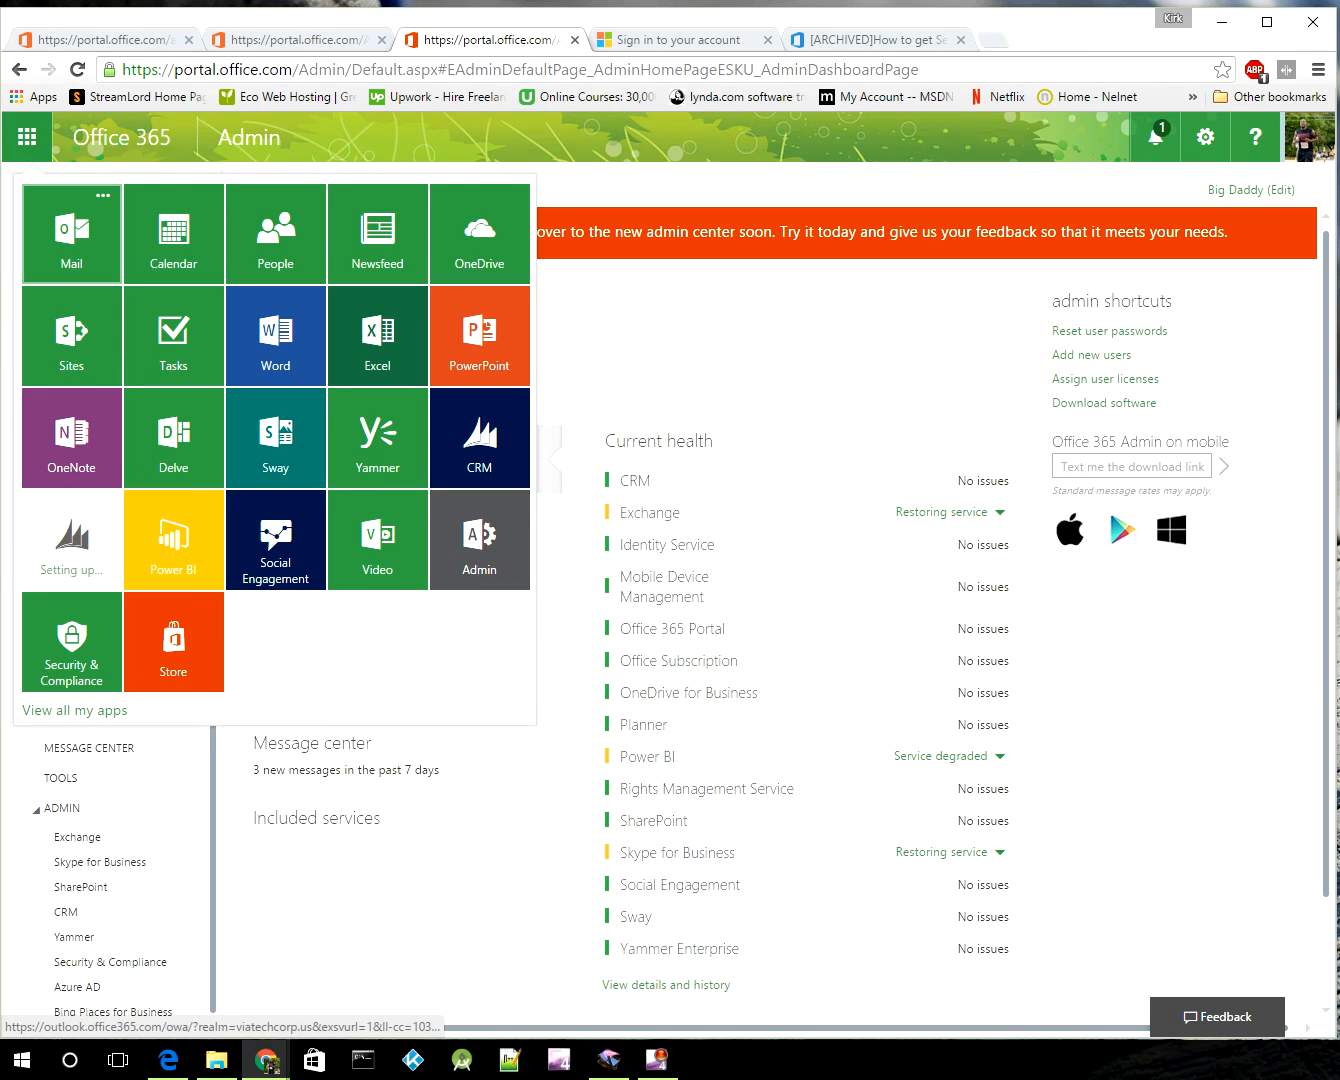
click(71, 234)
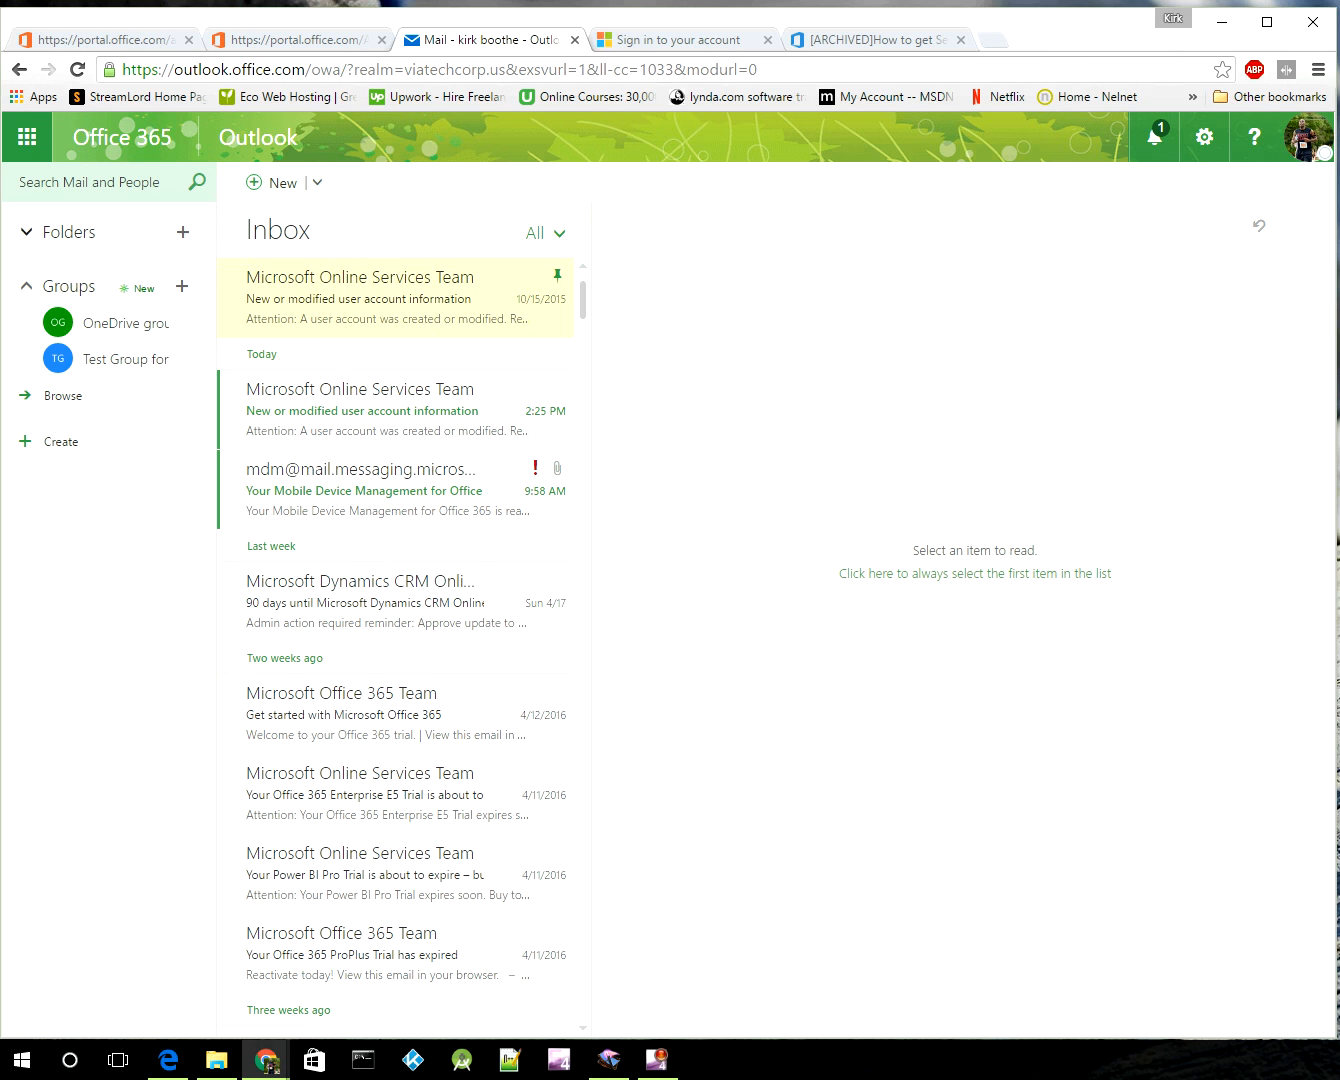
Step: Expand Folders and More to reveal In-Place Archive, Finance and Black
click(27, 233)
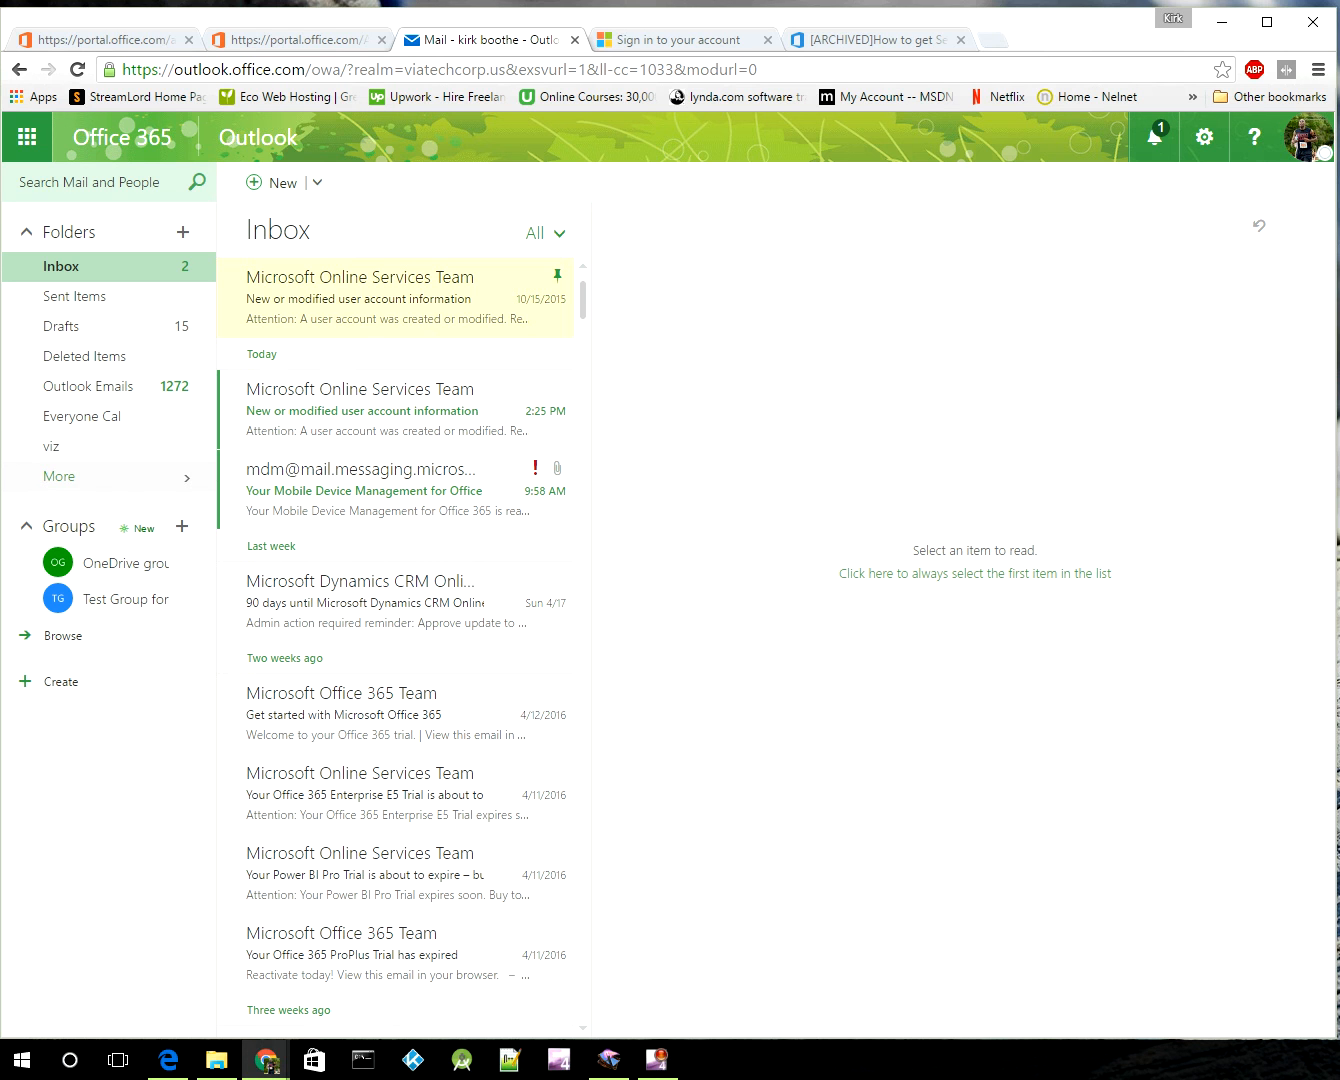
click(70, 484)
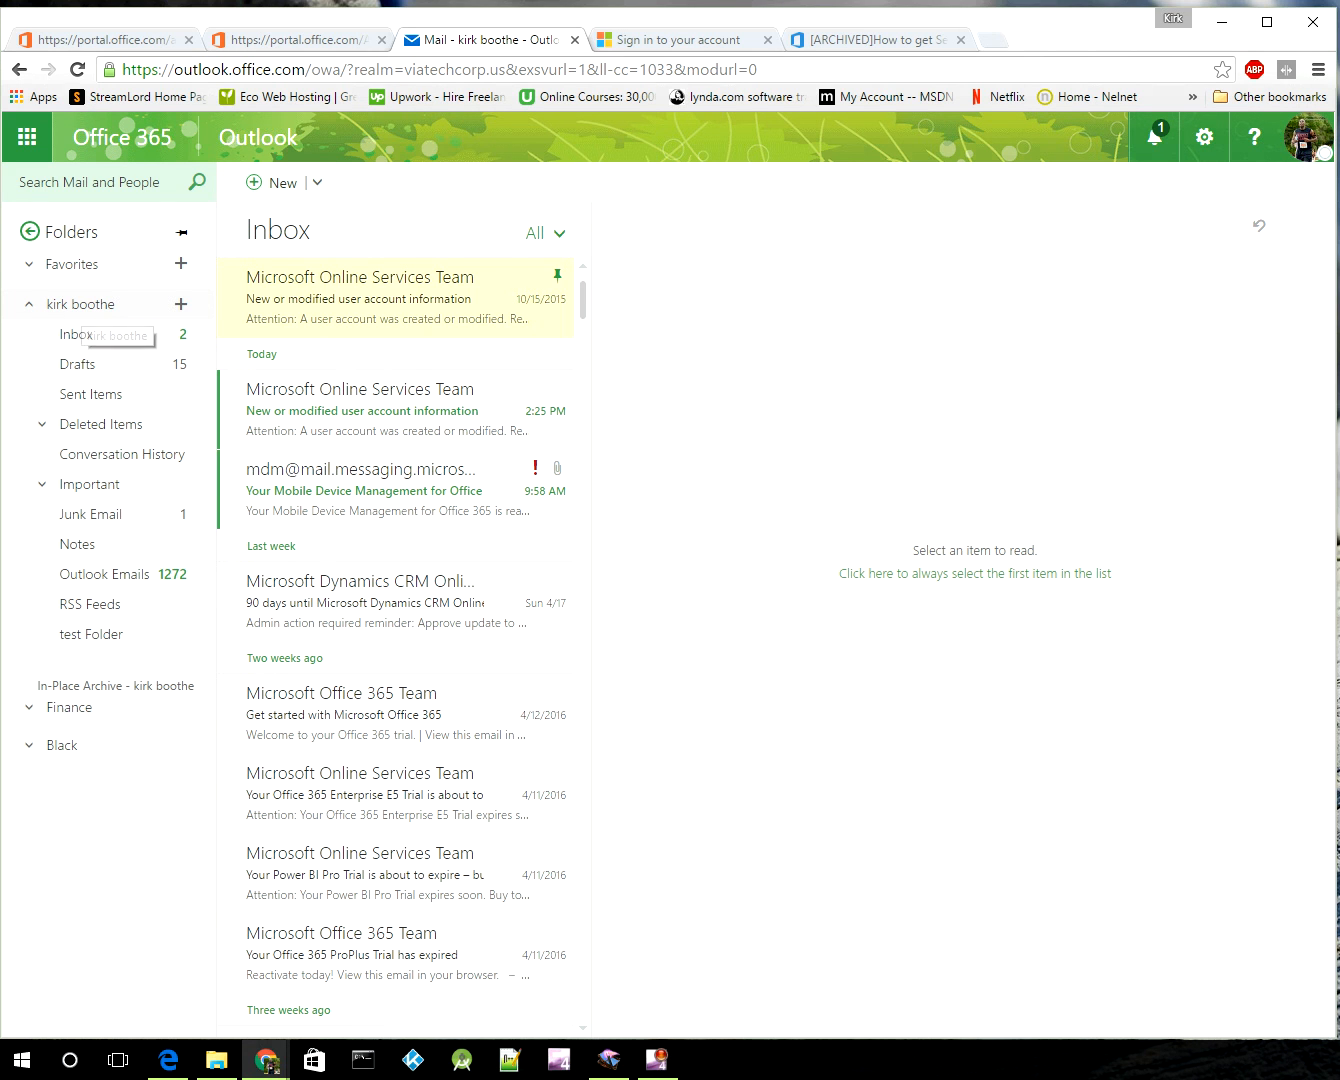
right_click(74, 302)
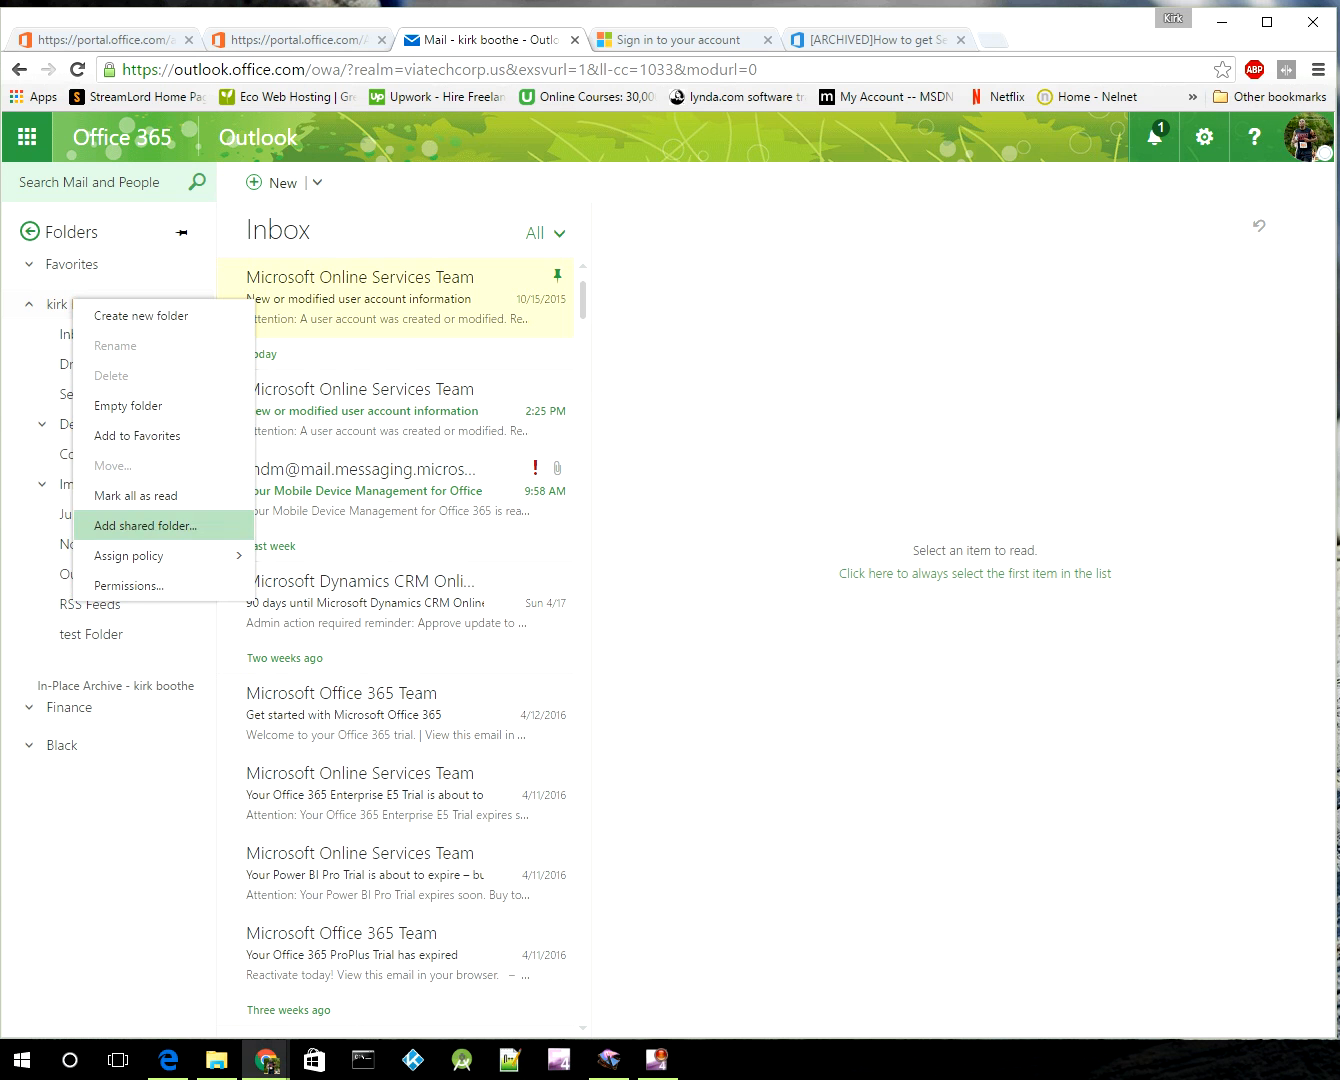
Step: Add the Black mailbox as a shared folder by searching 'BLACK' and picking Black
click(146, 526)
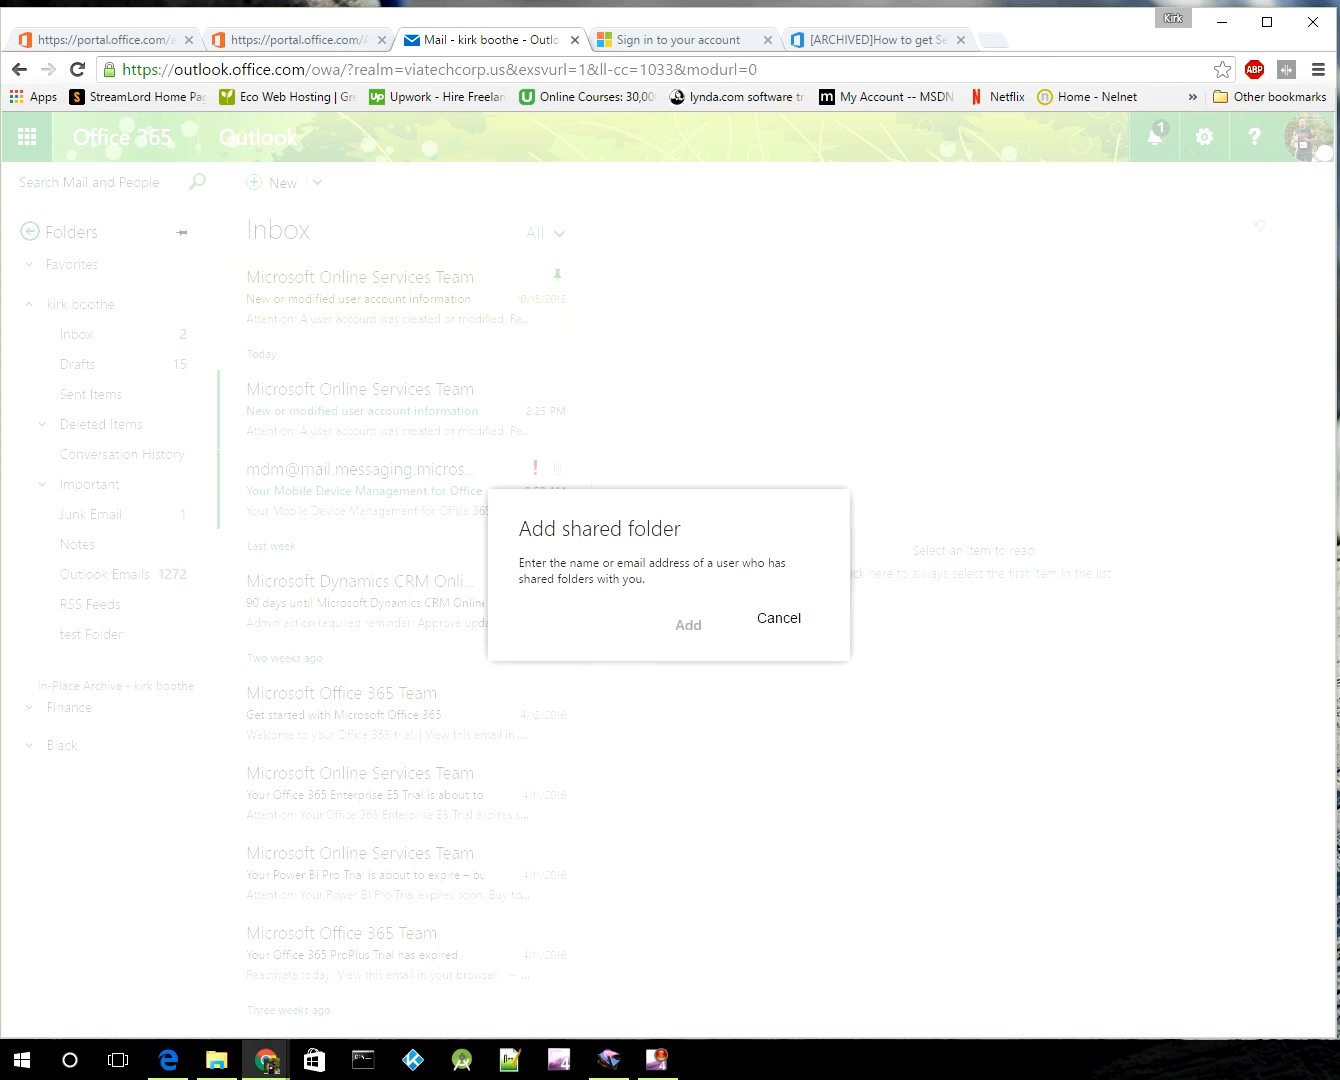
click(777, 657)
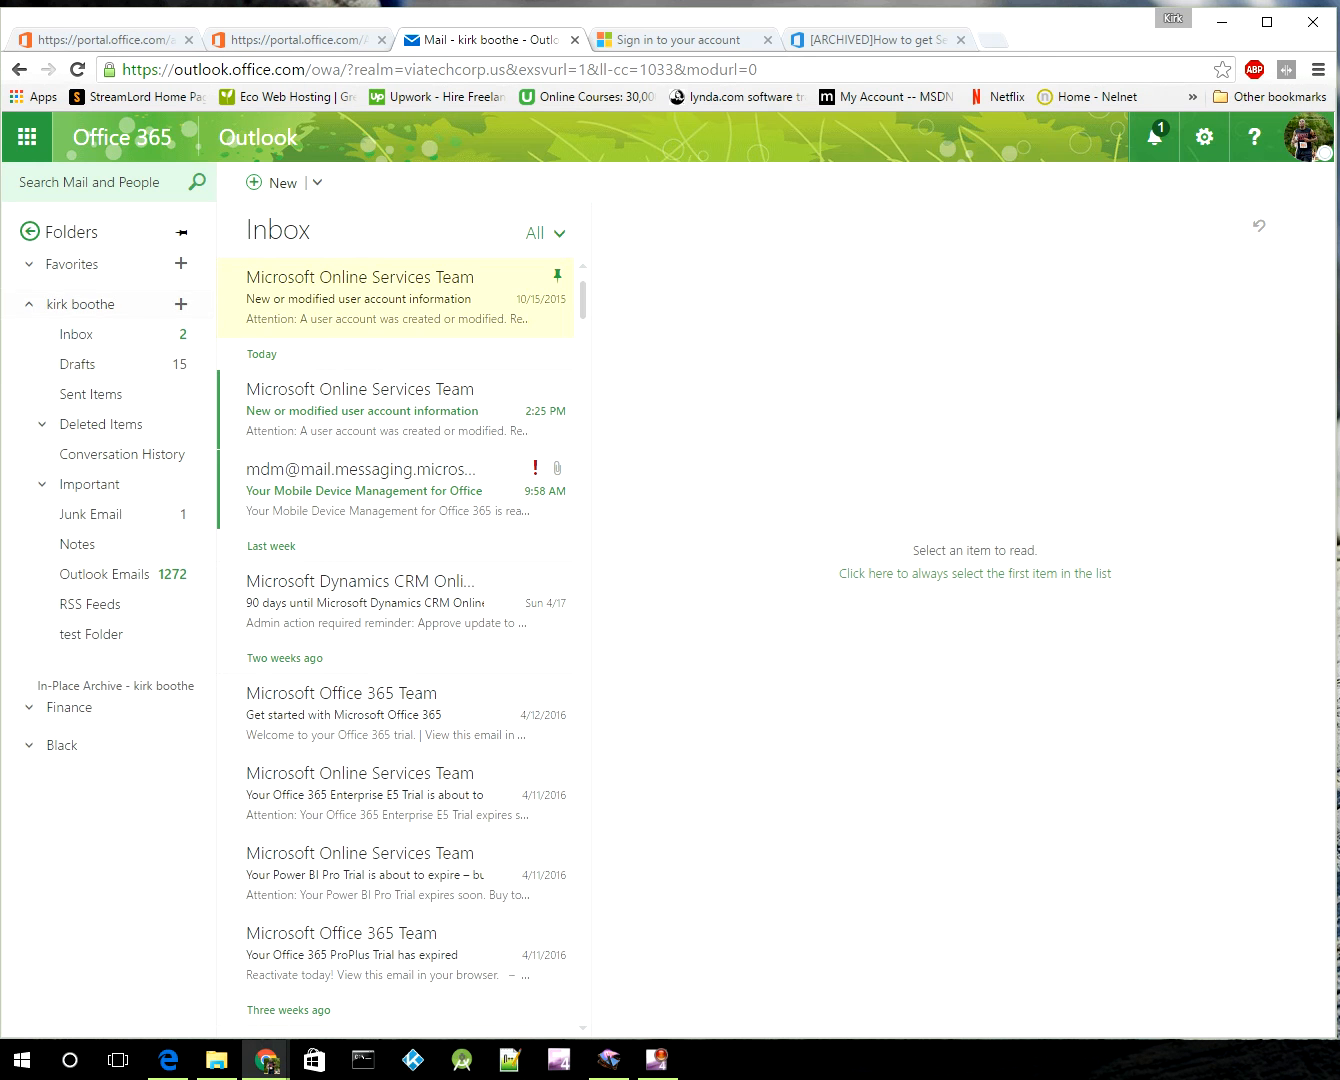
right_click(90, 304)
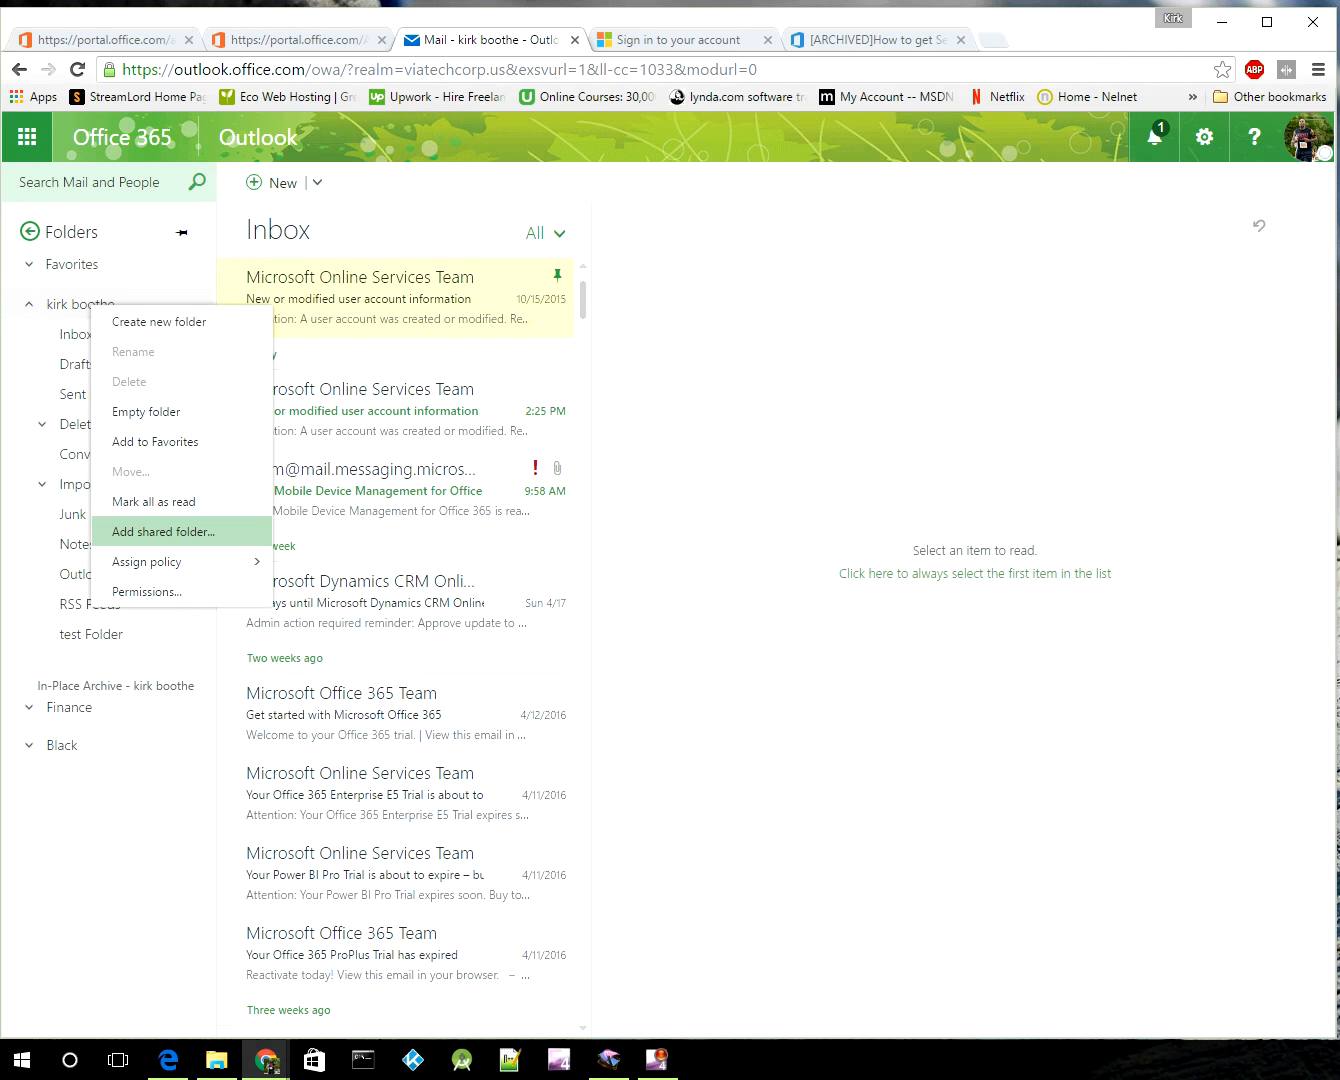
click(164, 531)
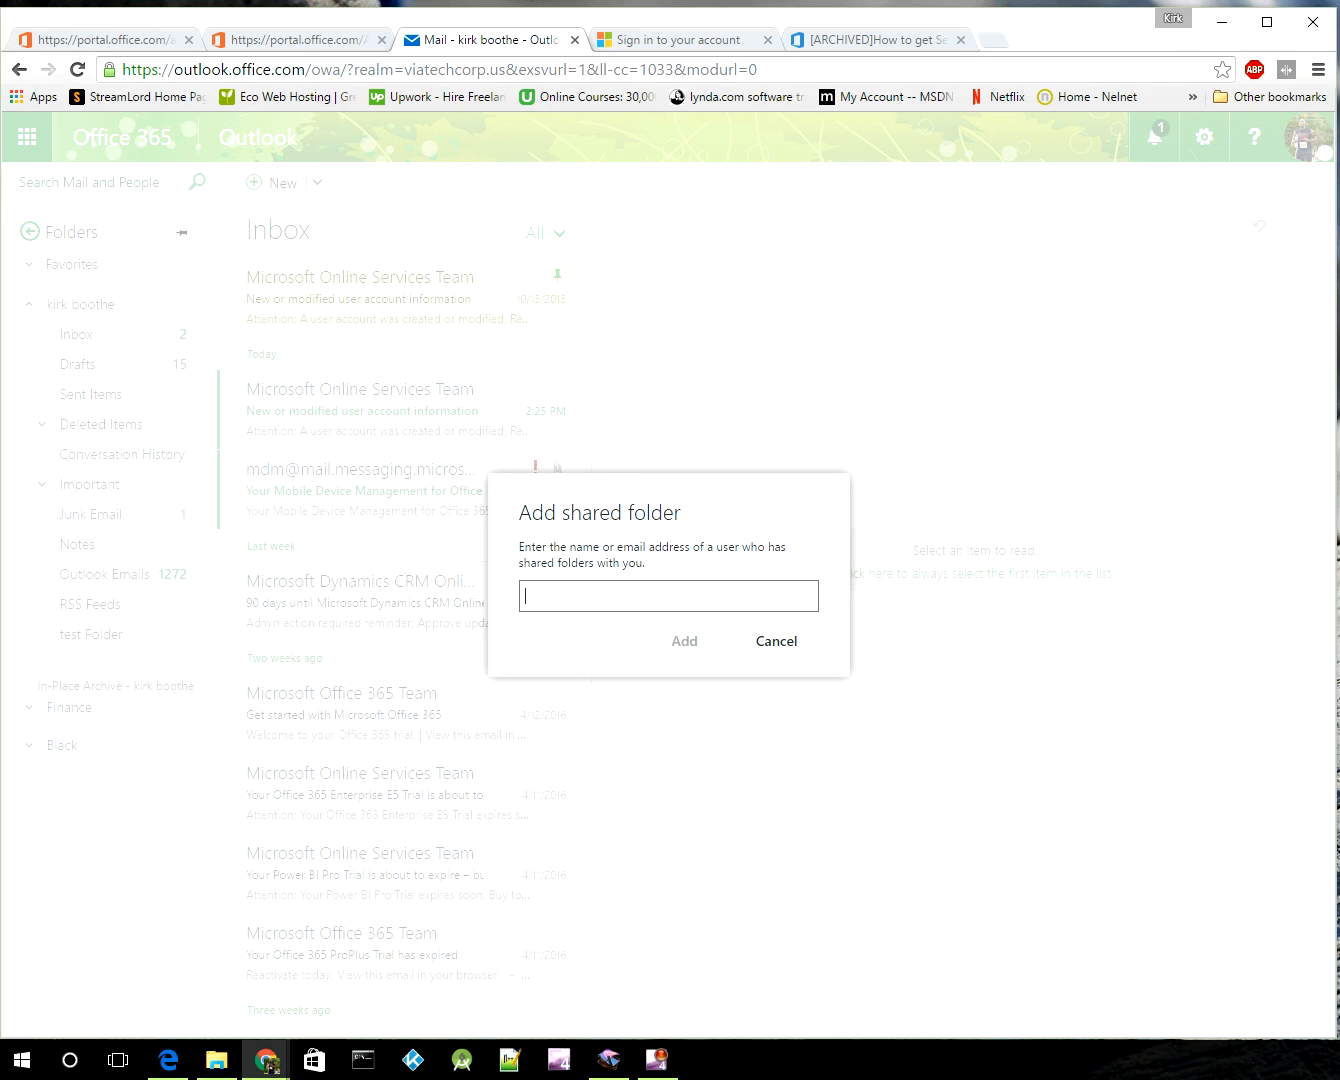
text(BLACK)
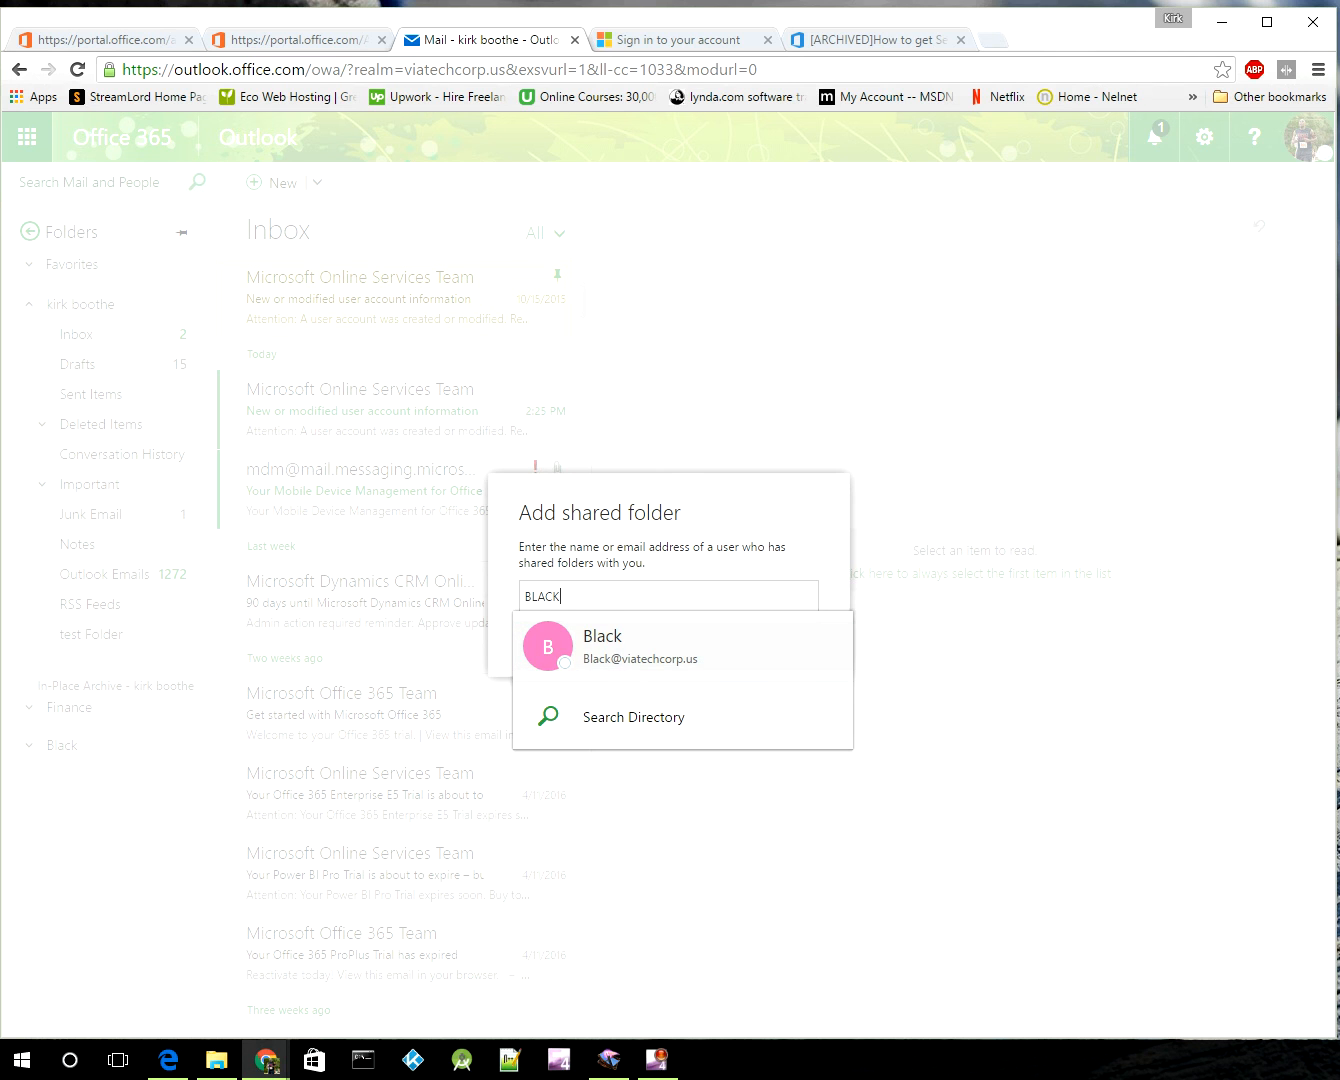
click(640, 647)
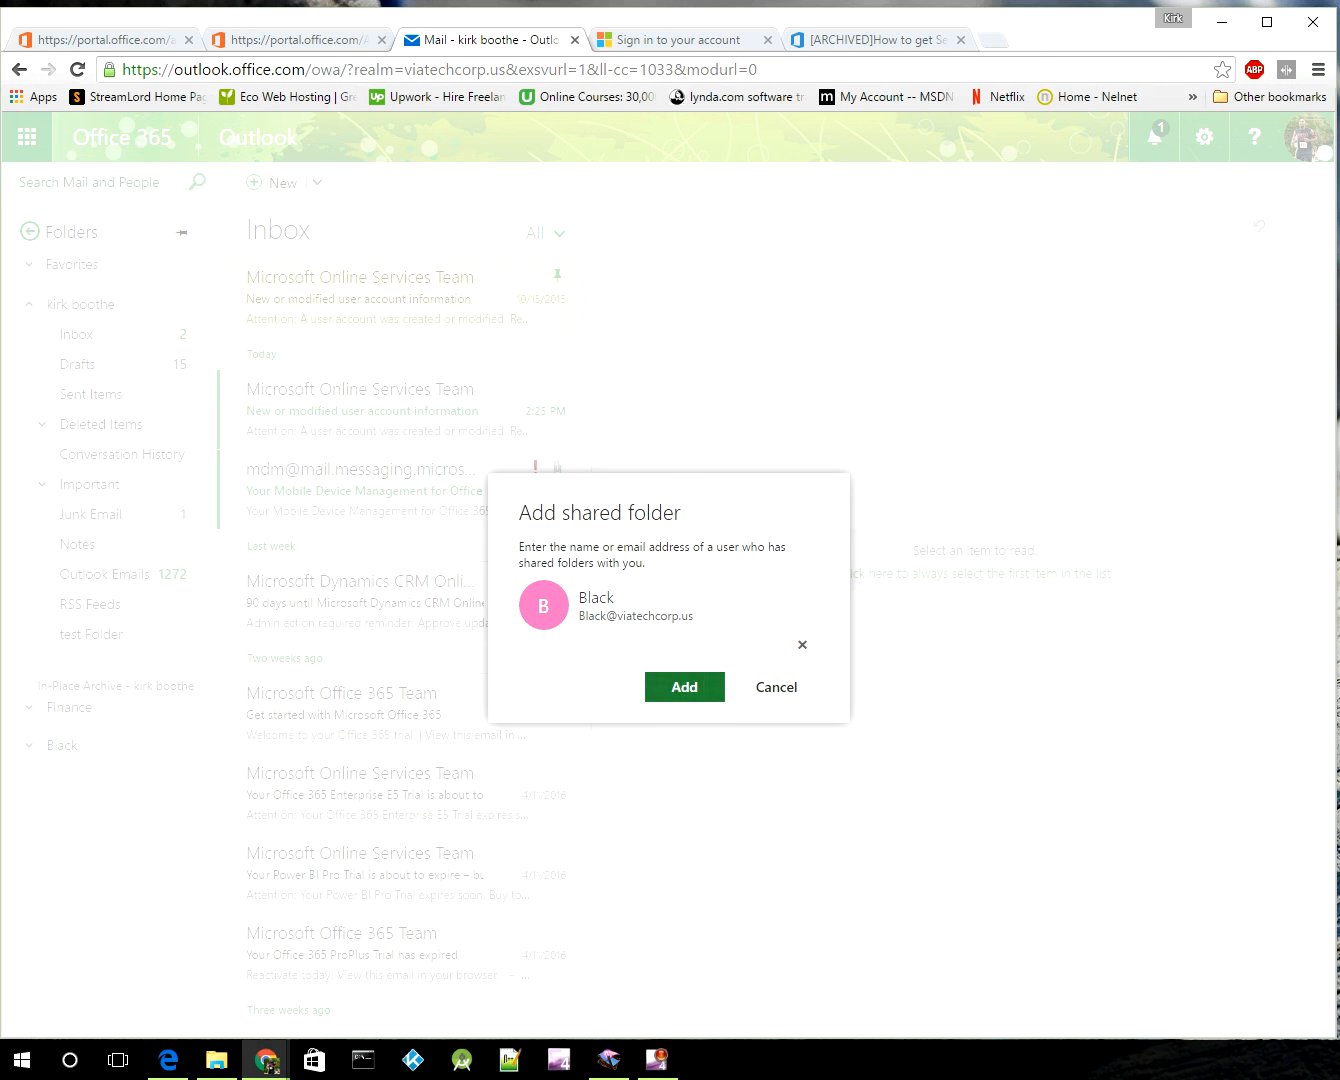
click(684, 685)
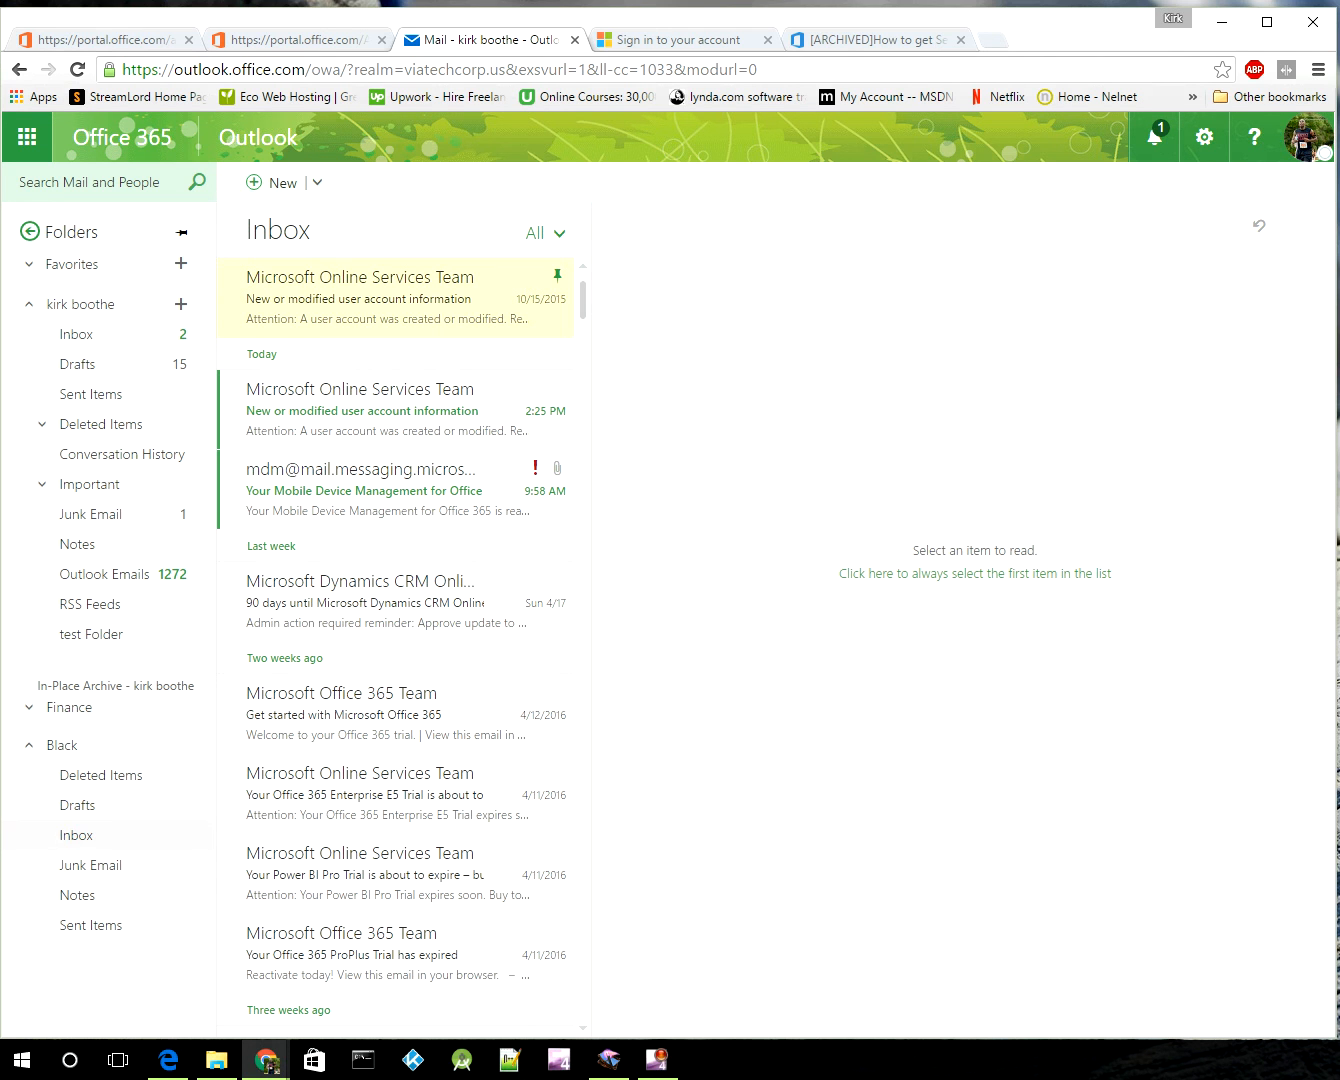
Step: Read the 'Test' message ('test black') in Black's Inbox, then collapse Black's folder tree
click(77, 836)
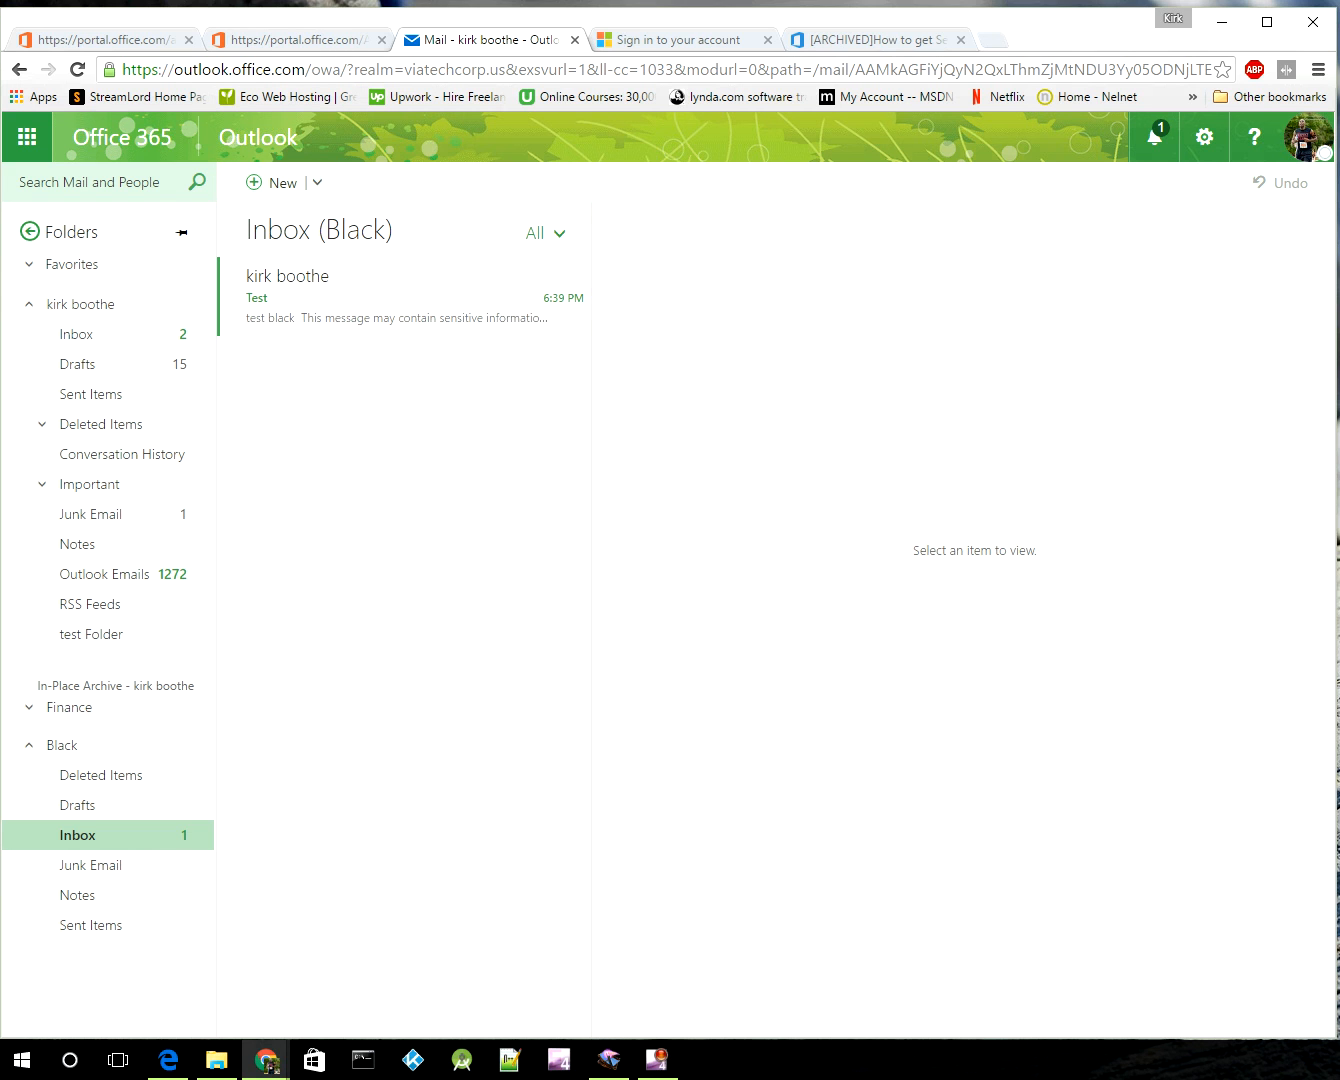
click(400, 299)
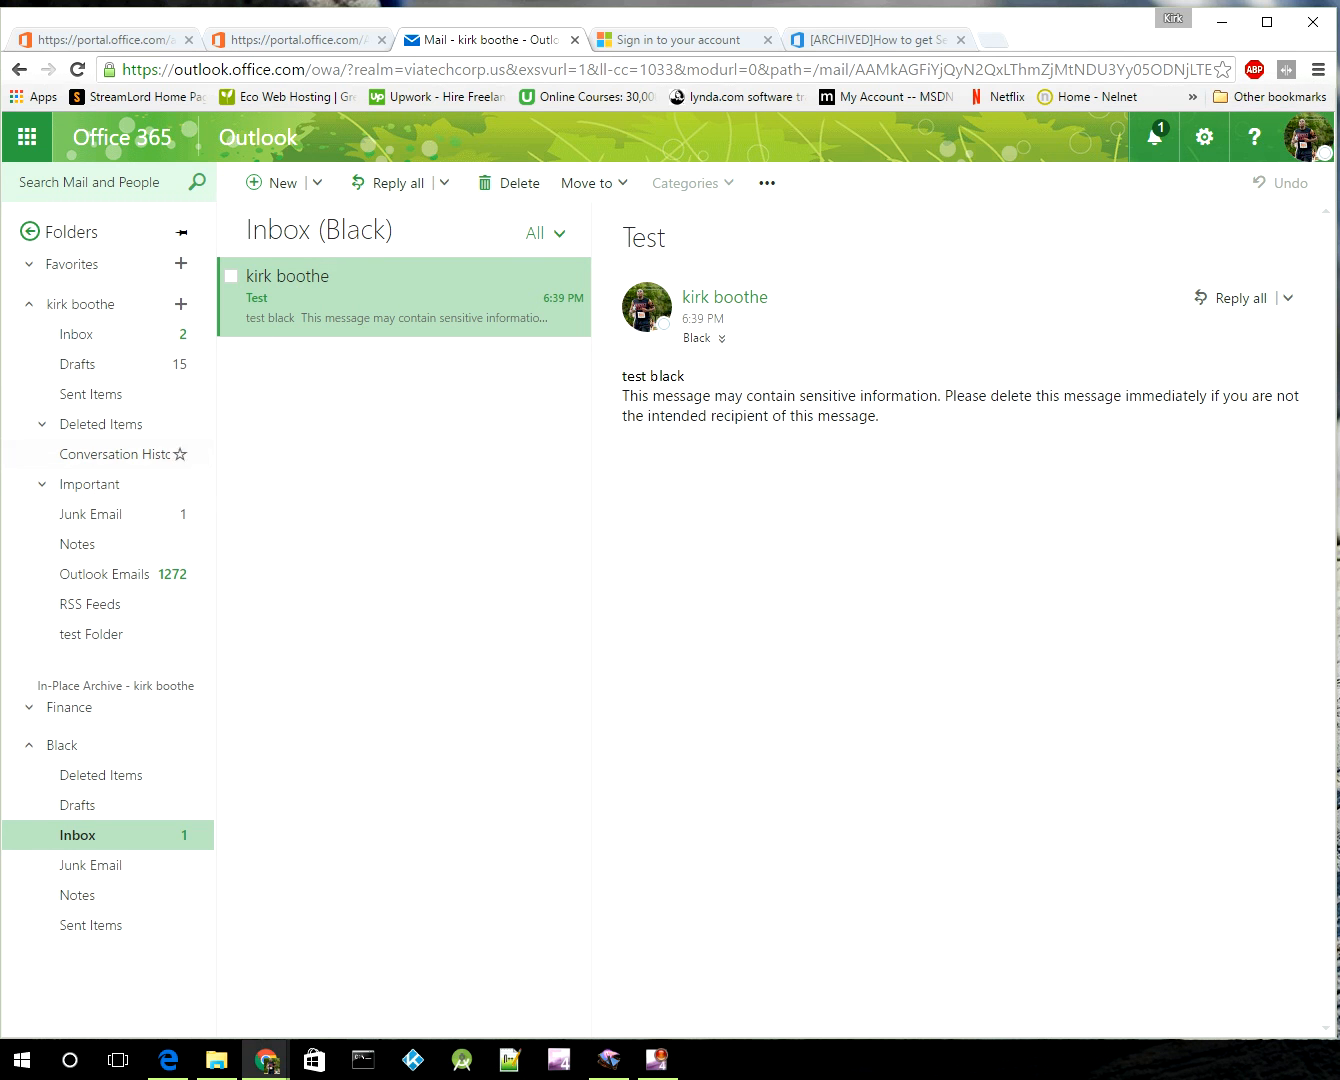
click(30, 745)
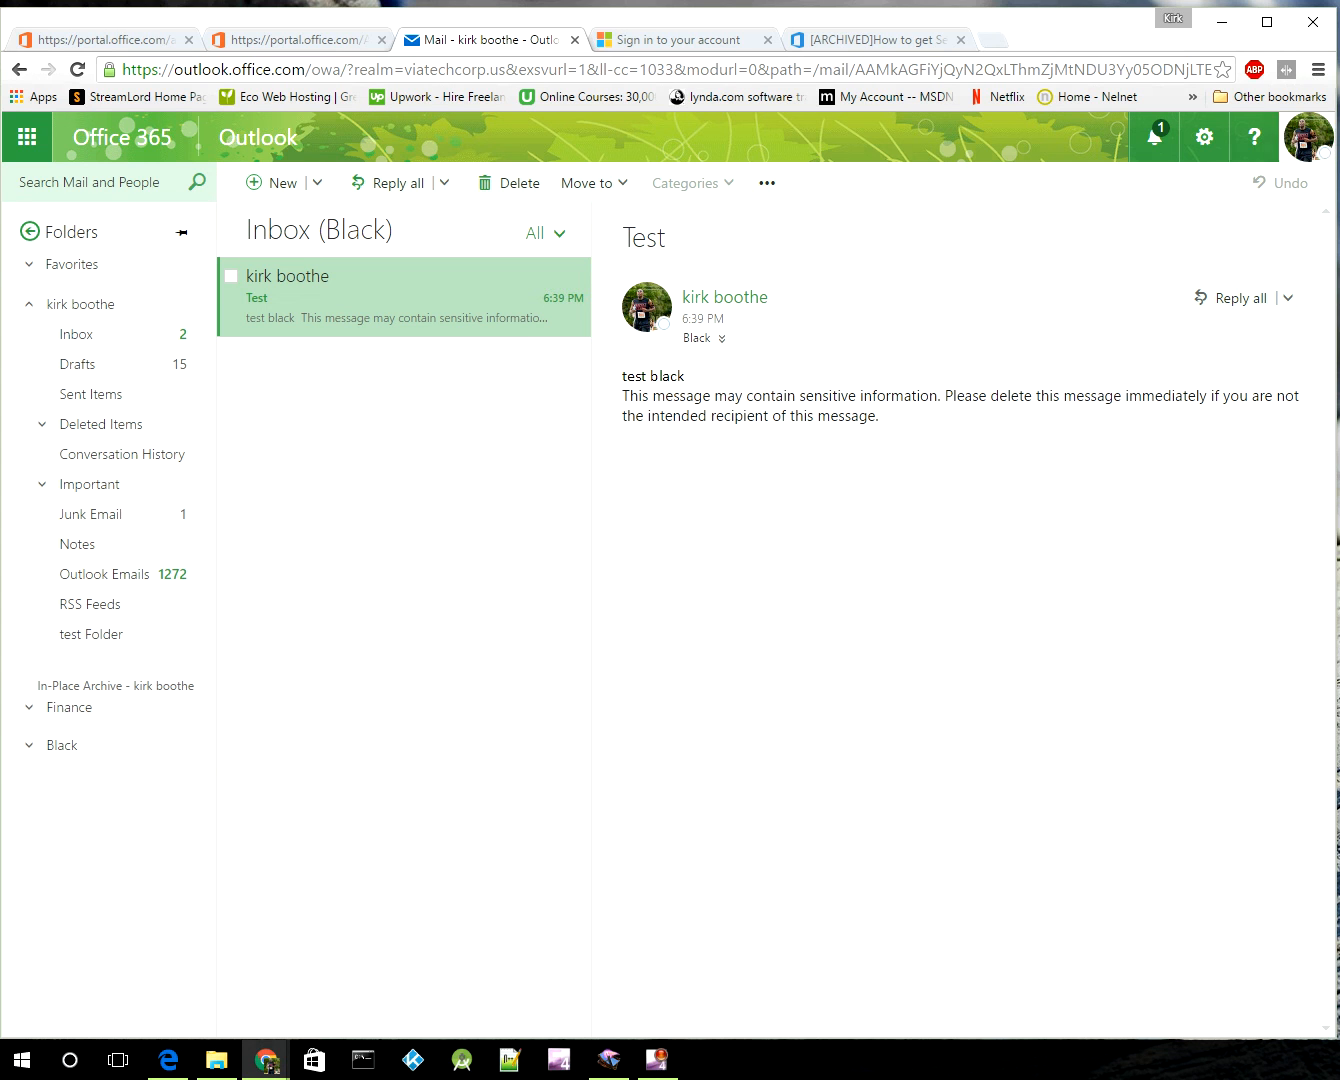
click(1306, 137)
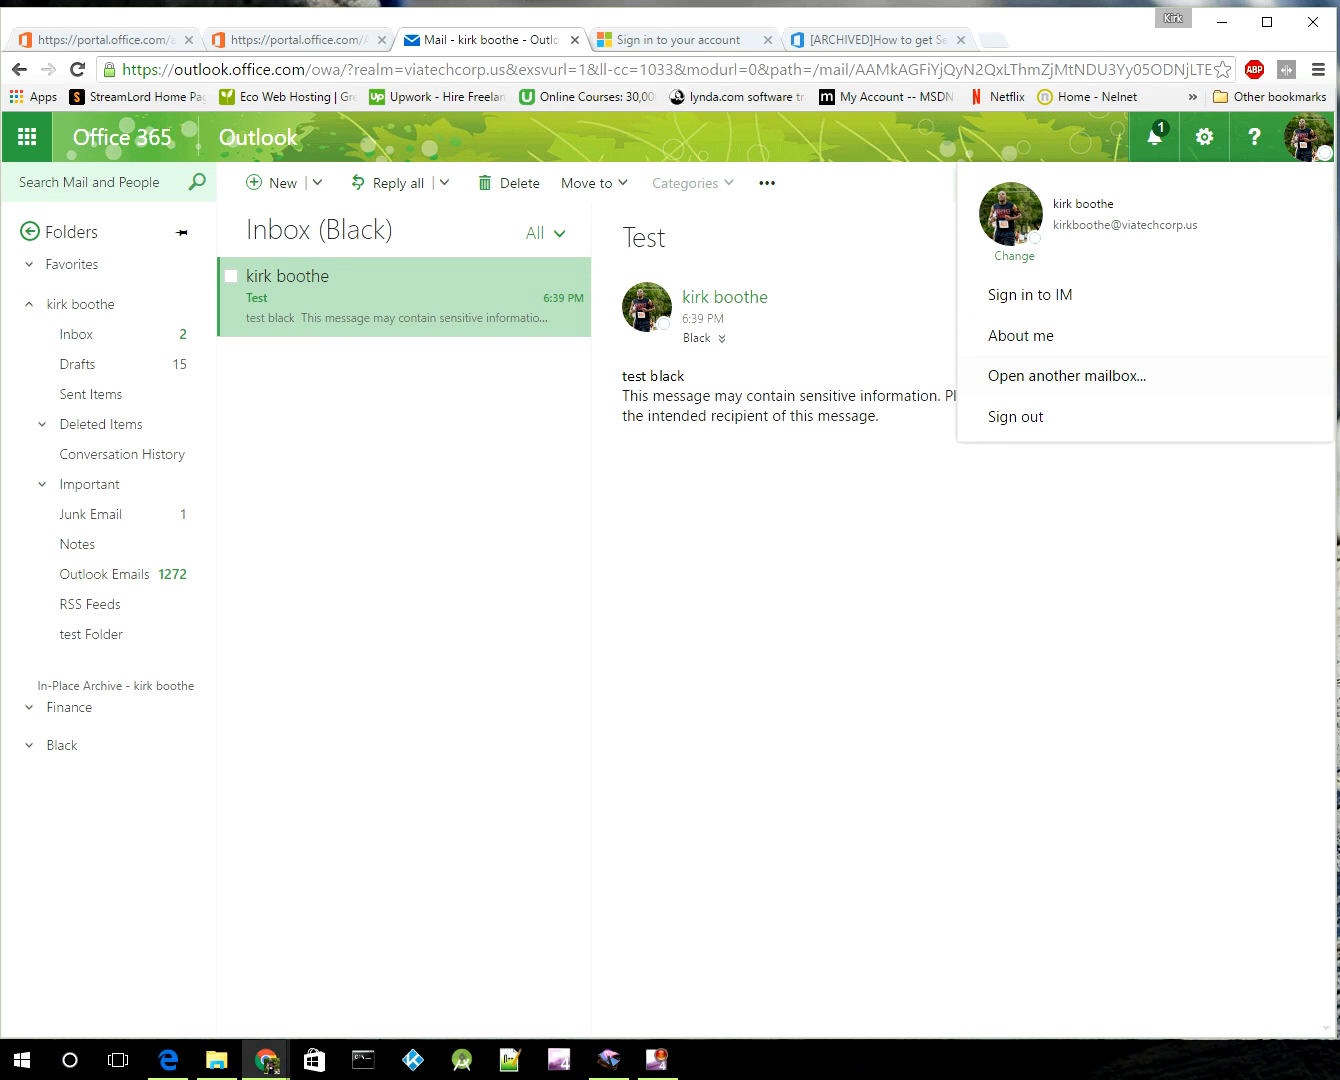
Step: Open the shared BLACK mailbox in a new tab, showing its Inbox with the Test message
click(1066, 374)
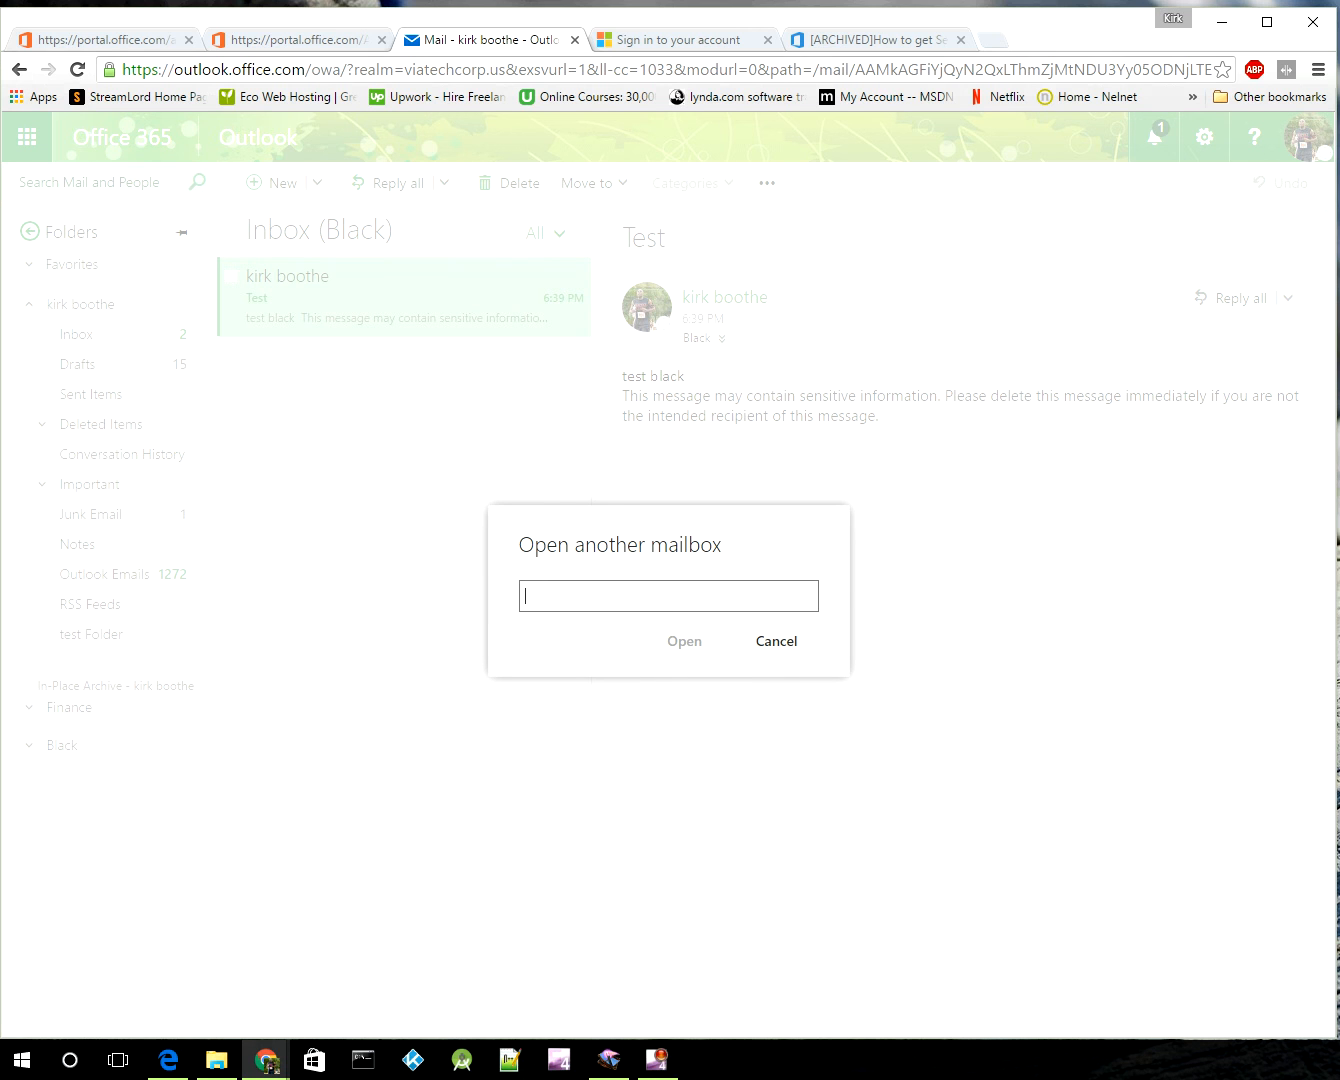
text(BLACK)
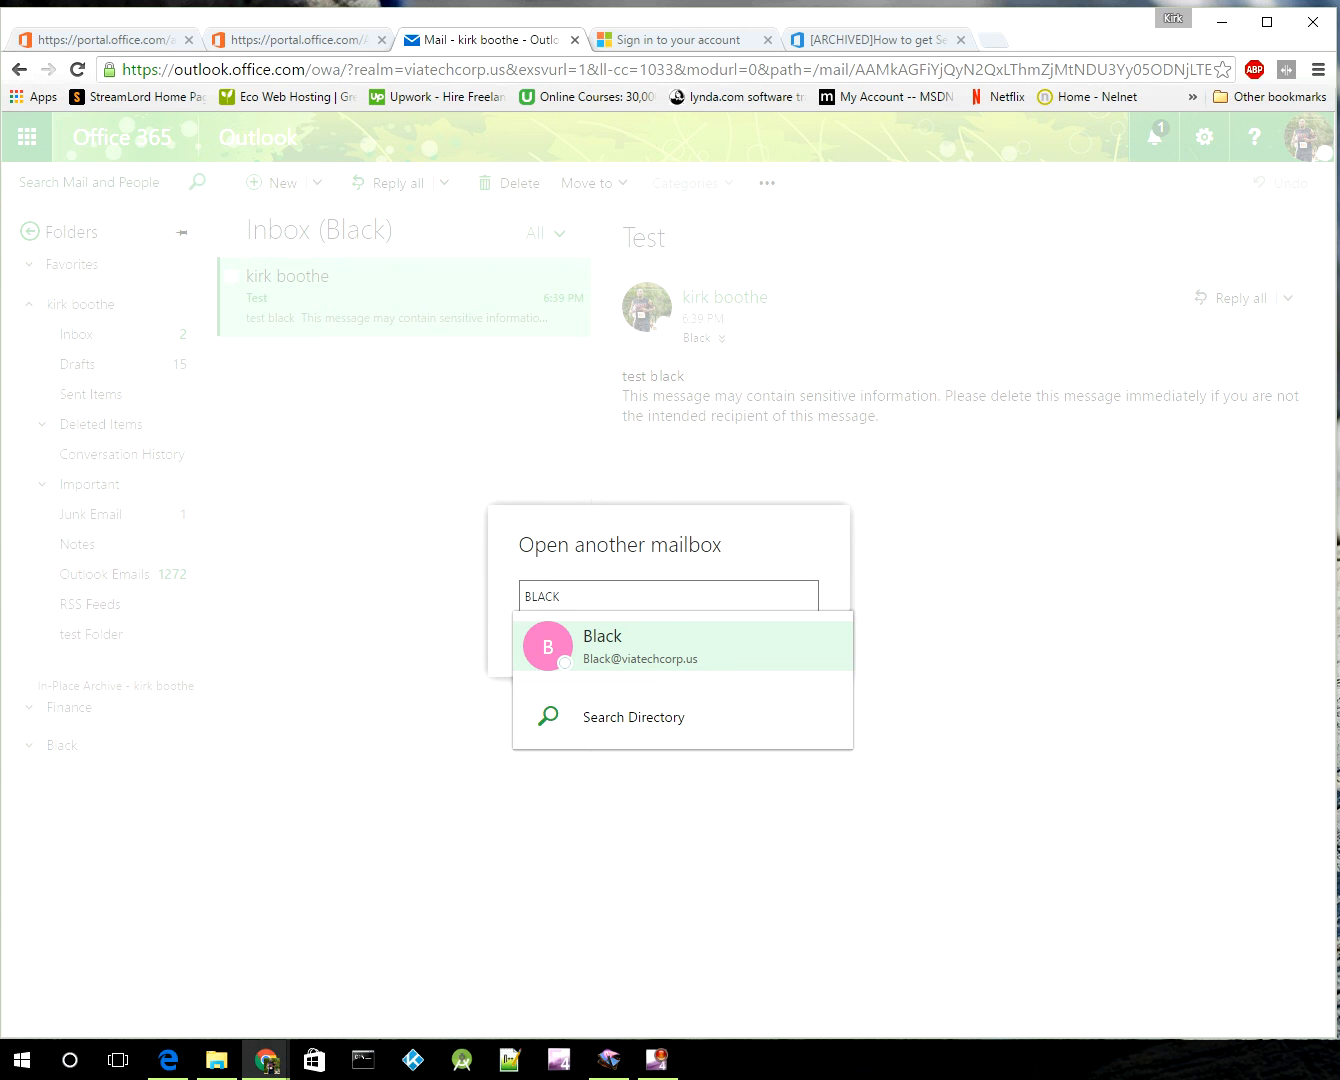
key(Return)
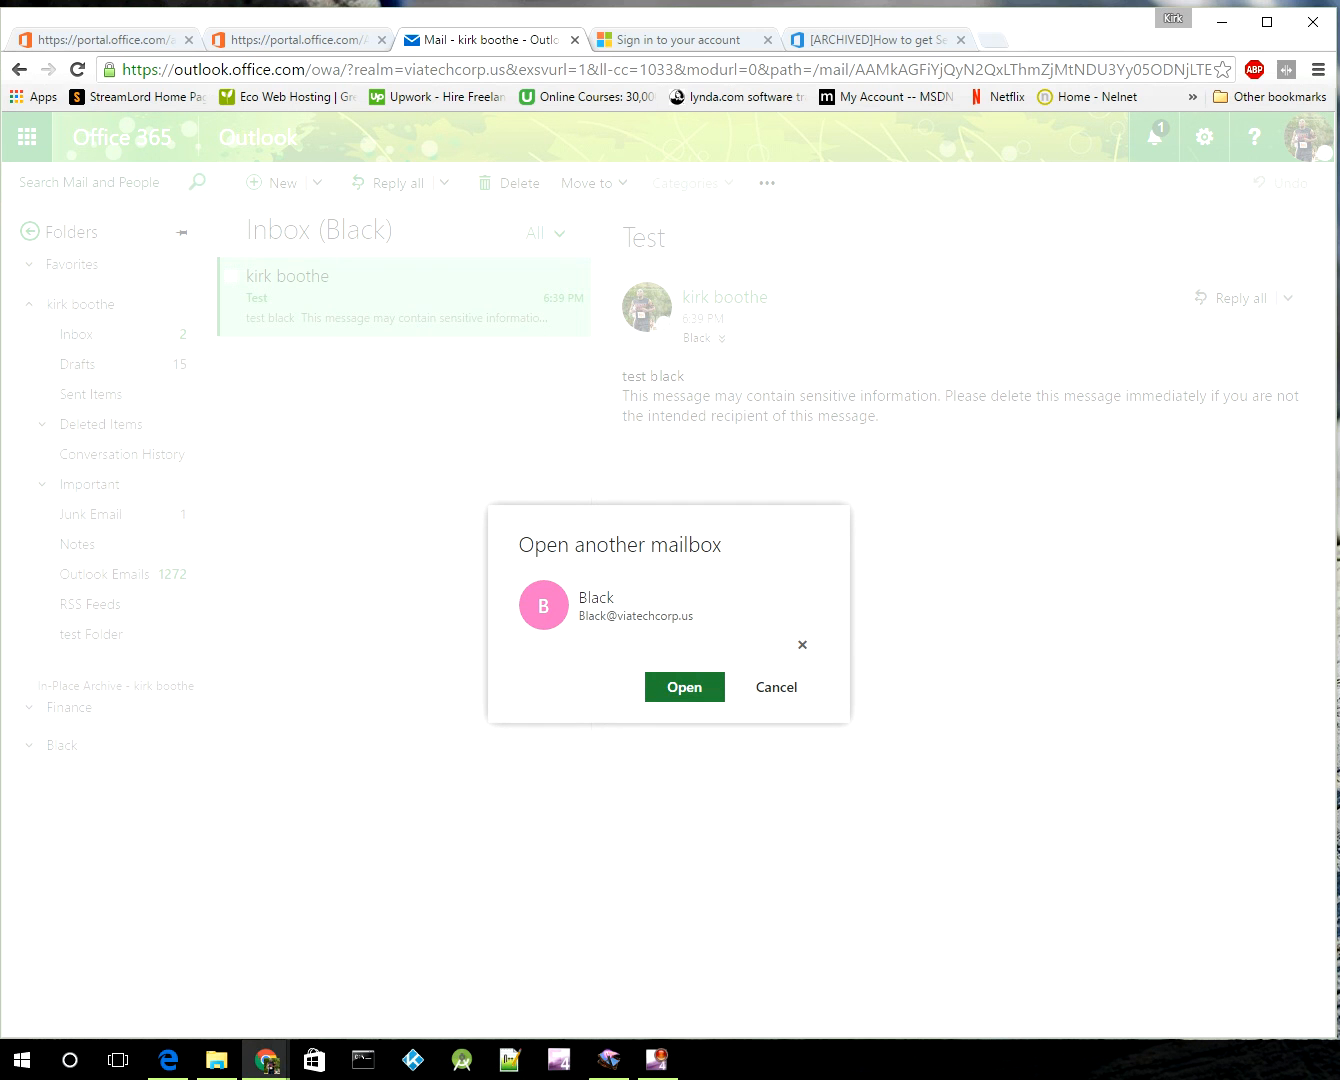
click(685, 688)
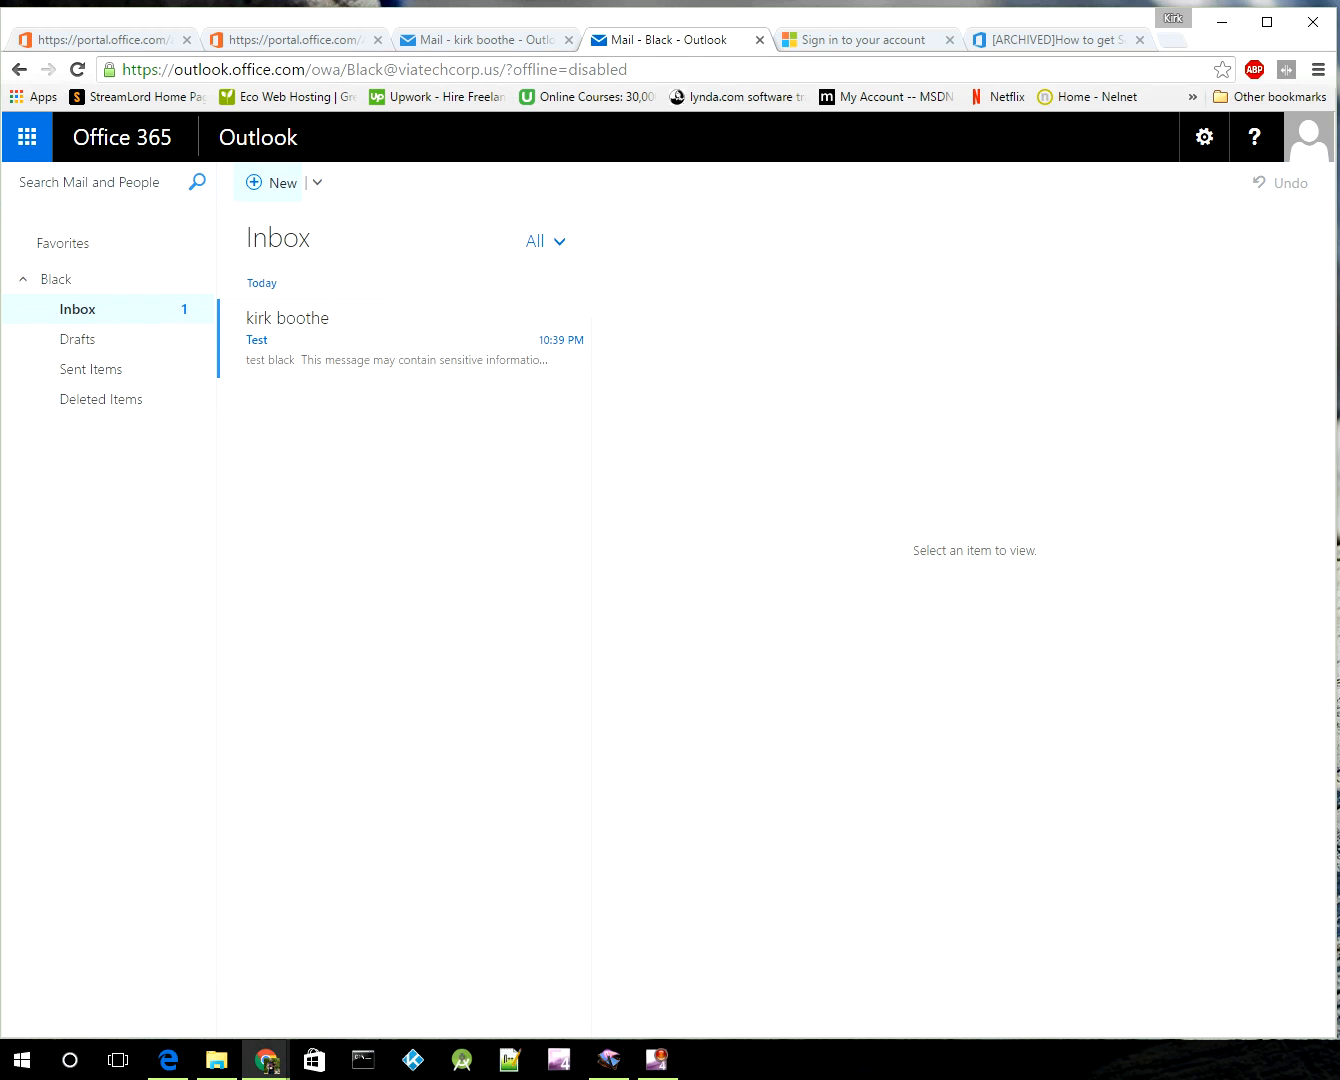
Step: Start a new message from Black addressed to the admin's own account
click(270, 182)
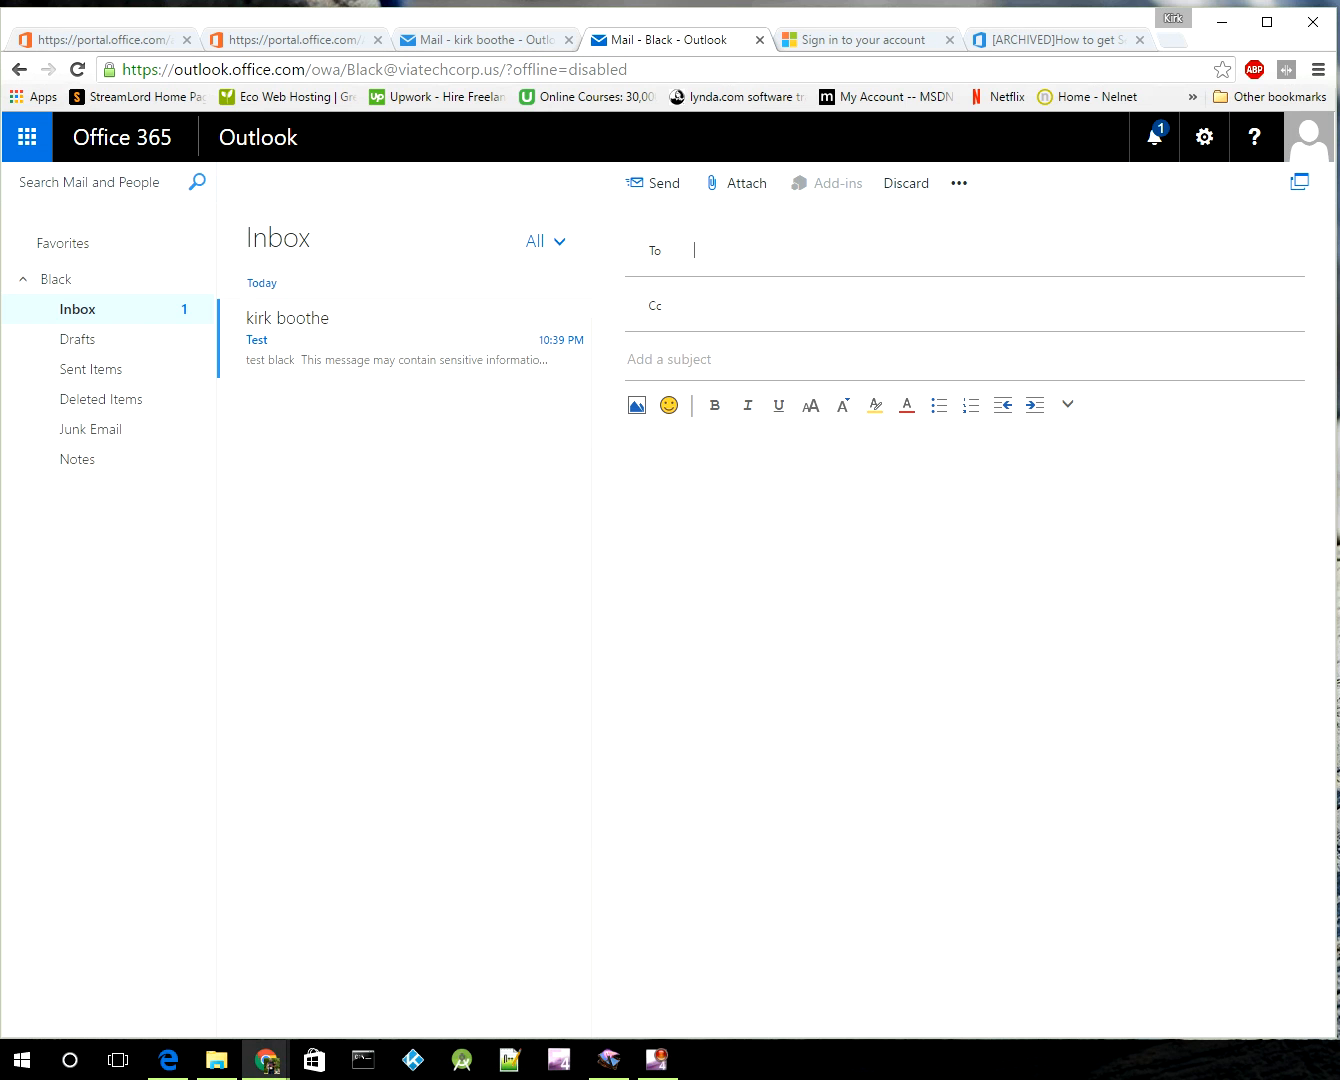
text(KIRK)
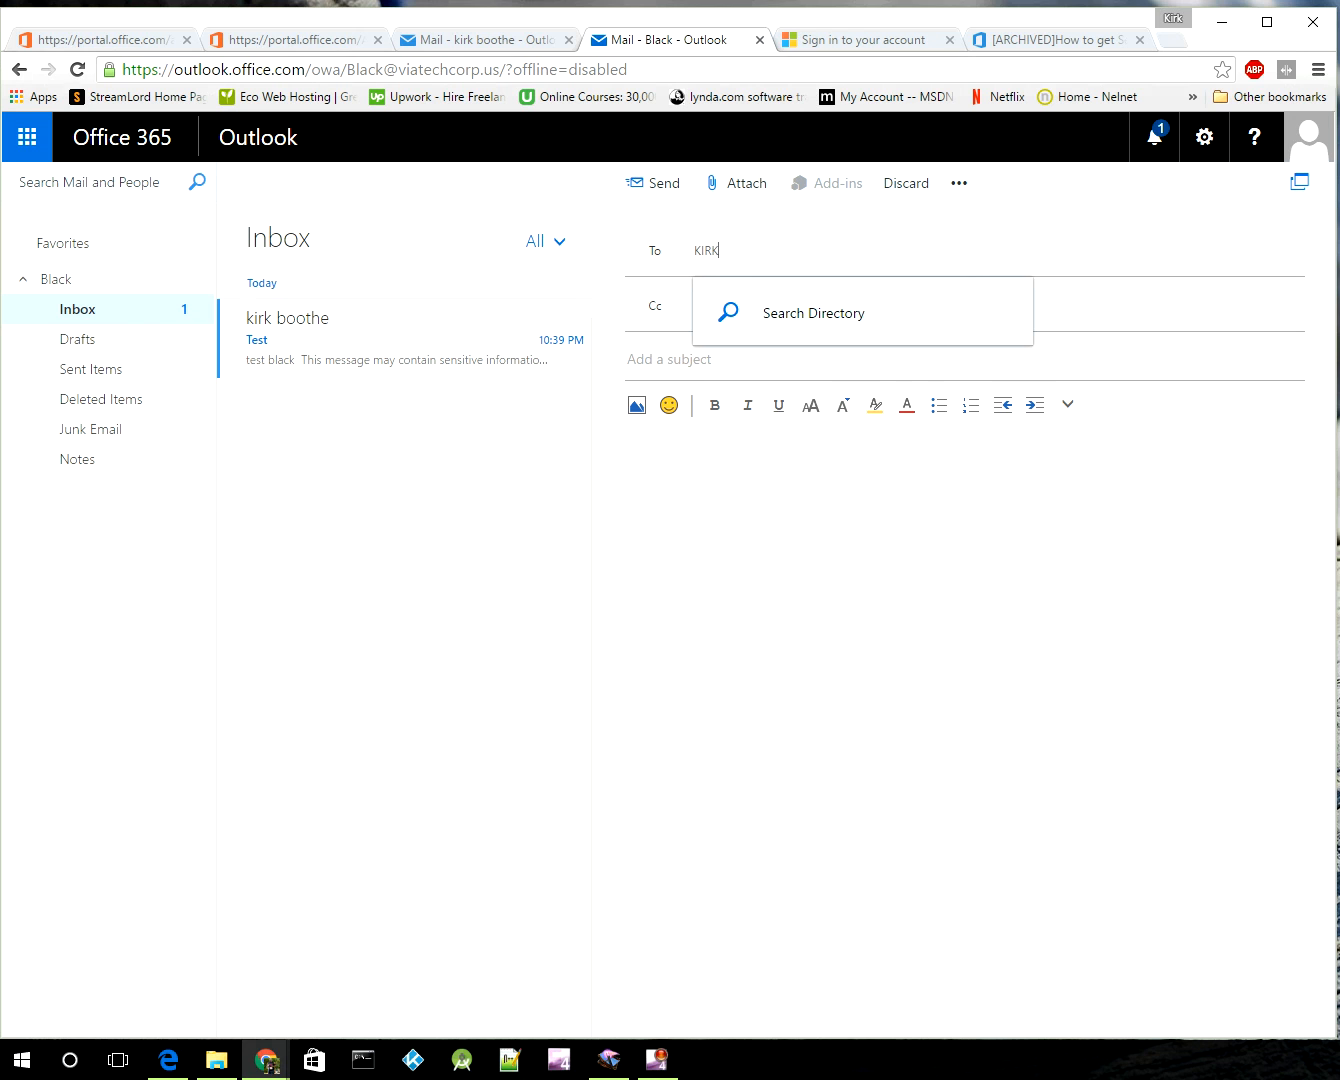
key(Return)
key(Down)
key(Down)
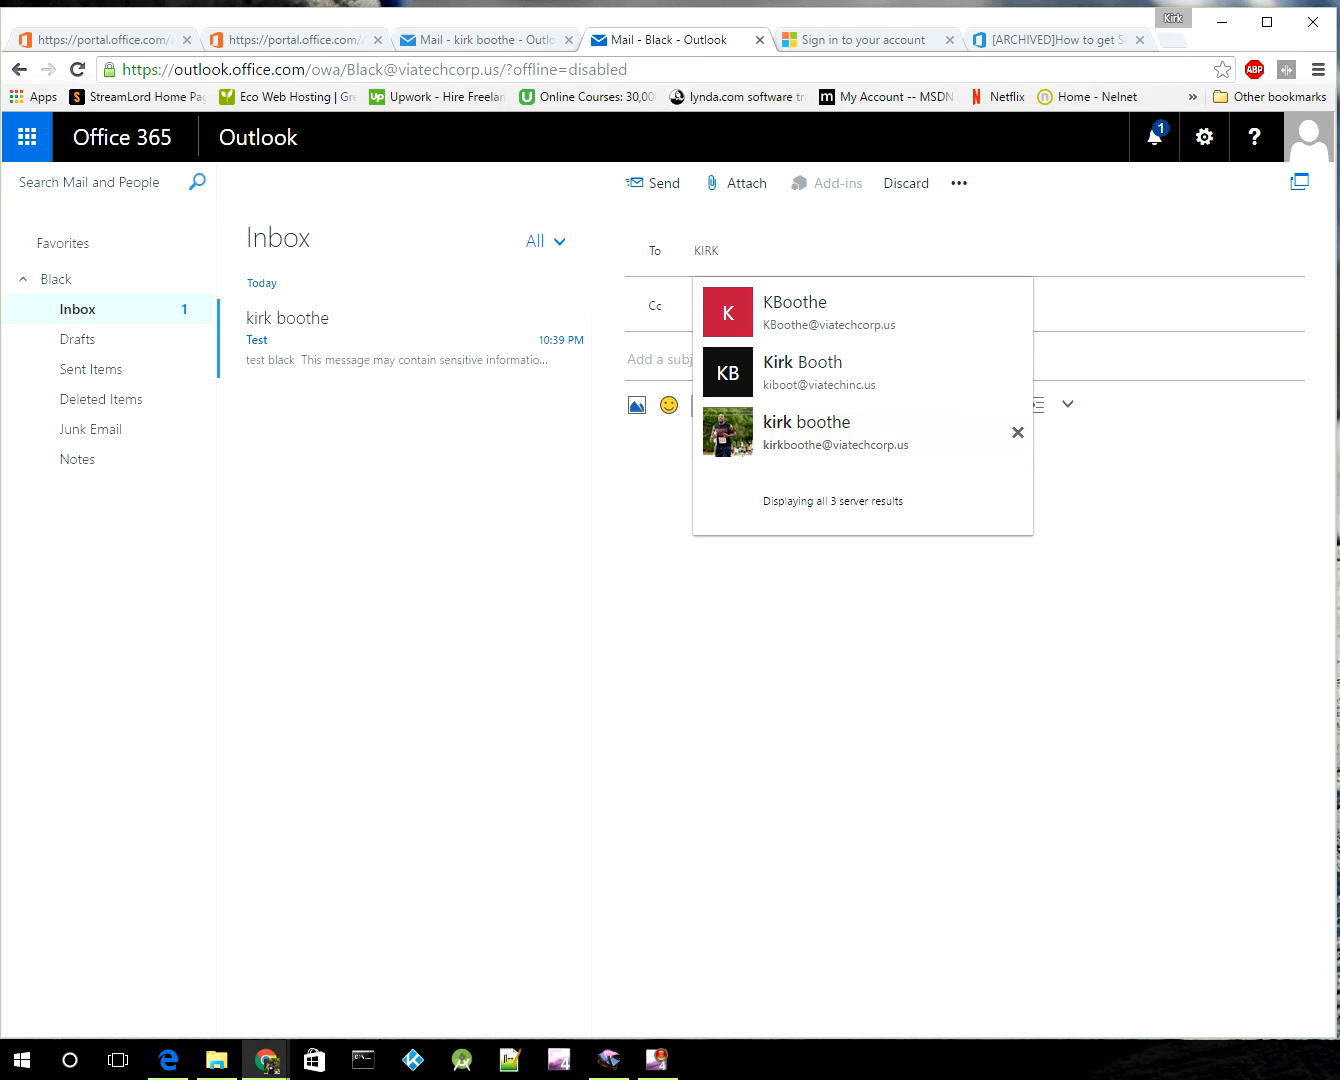
click(820, 433)
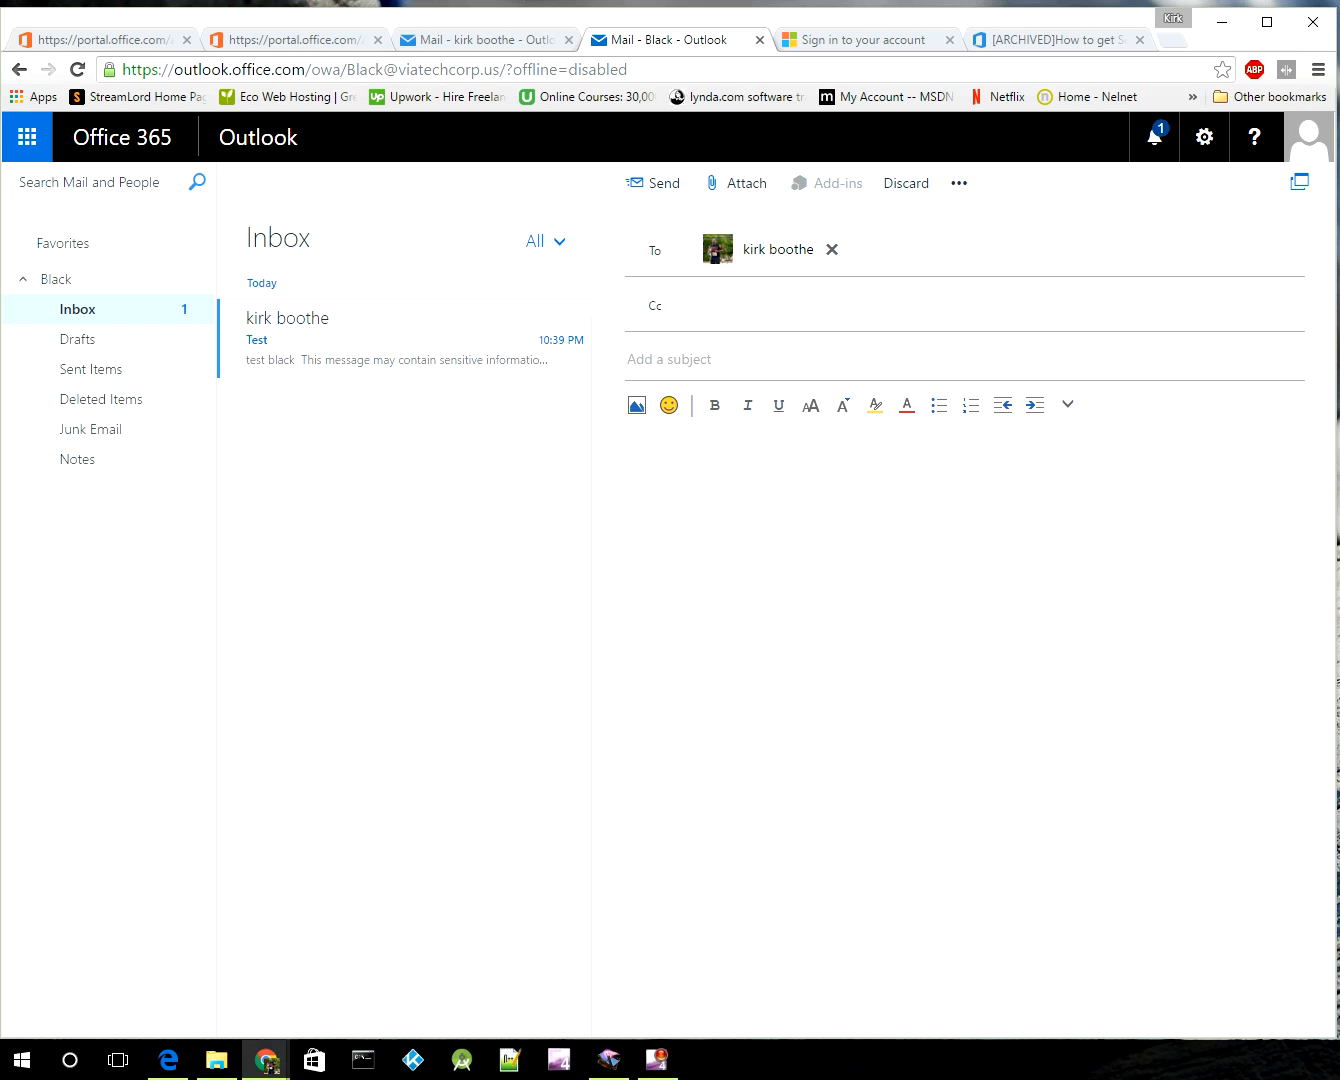
Step: Enter TEST as the subject and TEST as the body, then send it
text(tETS)
key(BackSpace)
key(BackSpace)
key(BackSpace)
key(BackSpace)
text(TEST)
key(Tab)
text(TEST)
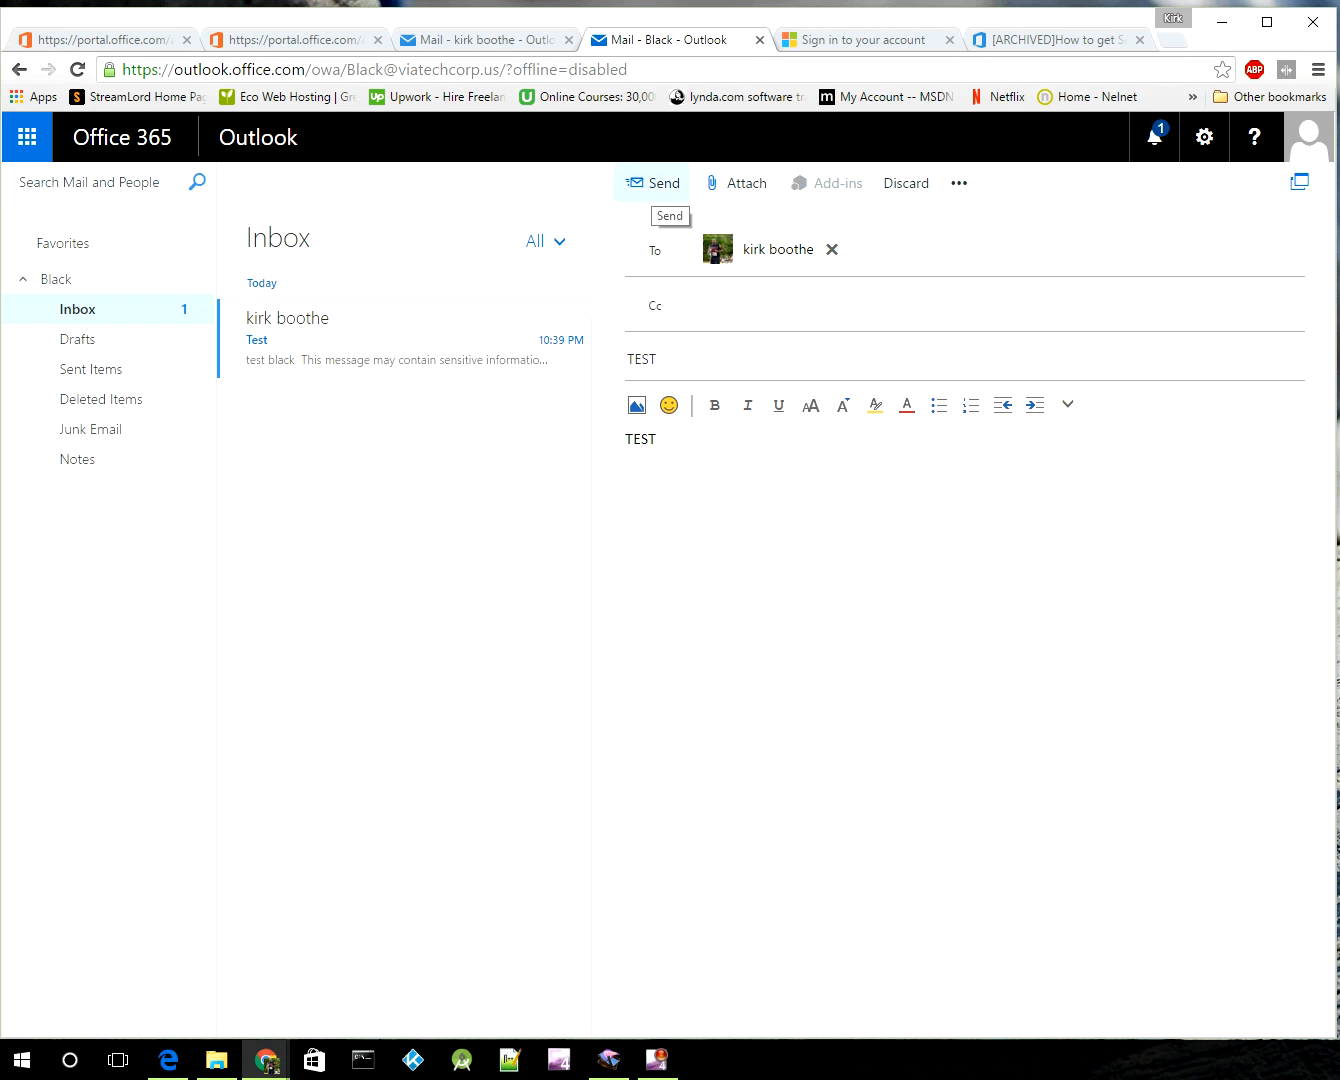
click(662, 183)
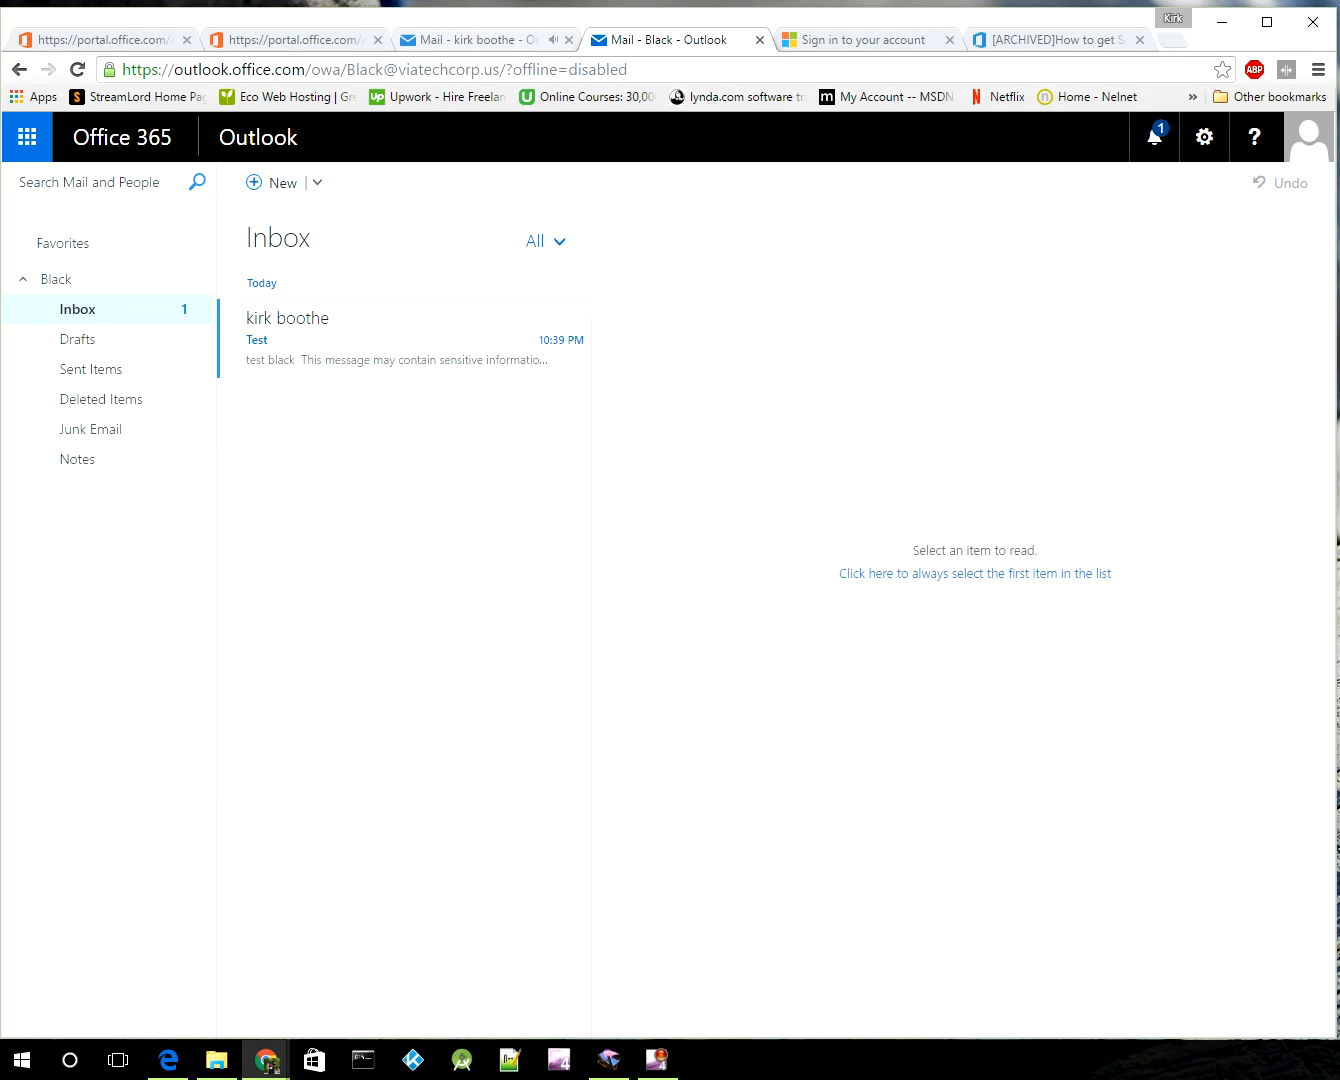
Step: In the personal mailbox's tab, open the TEST message from Black in the Inbox
key(ctrl+shift+Tab)
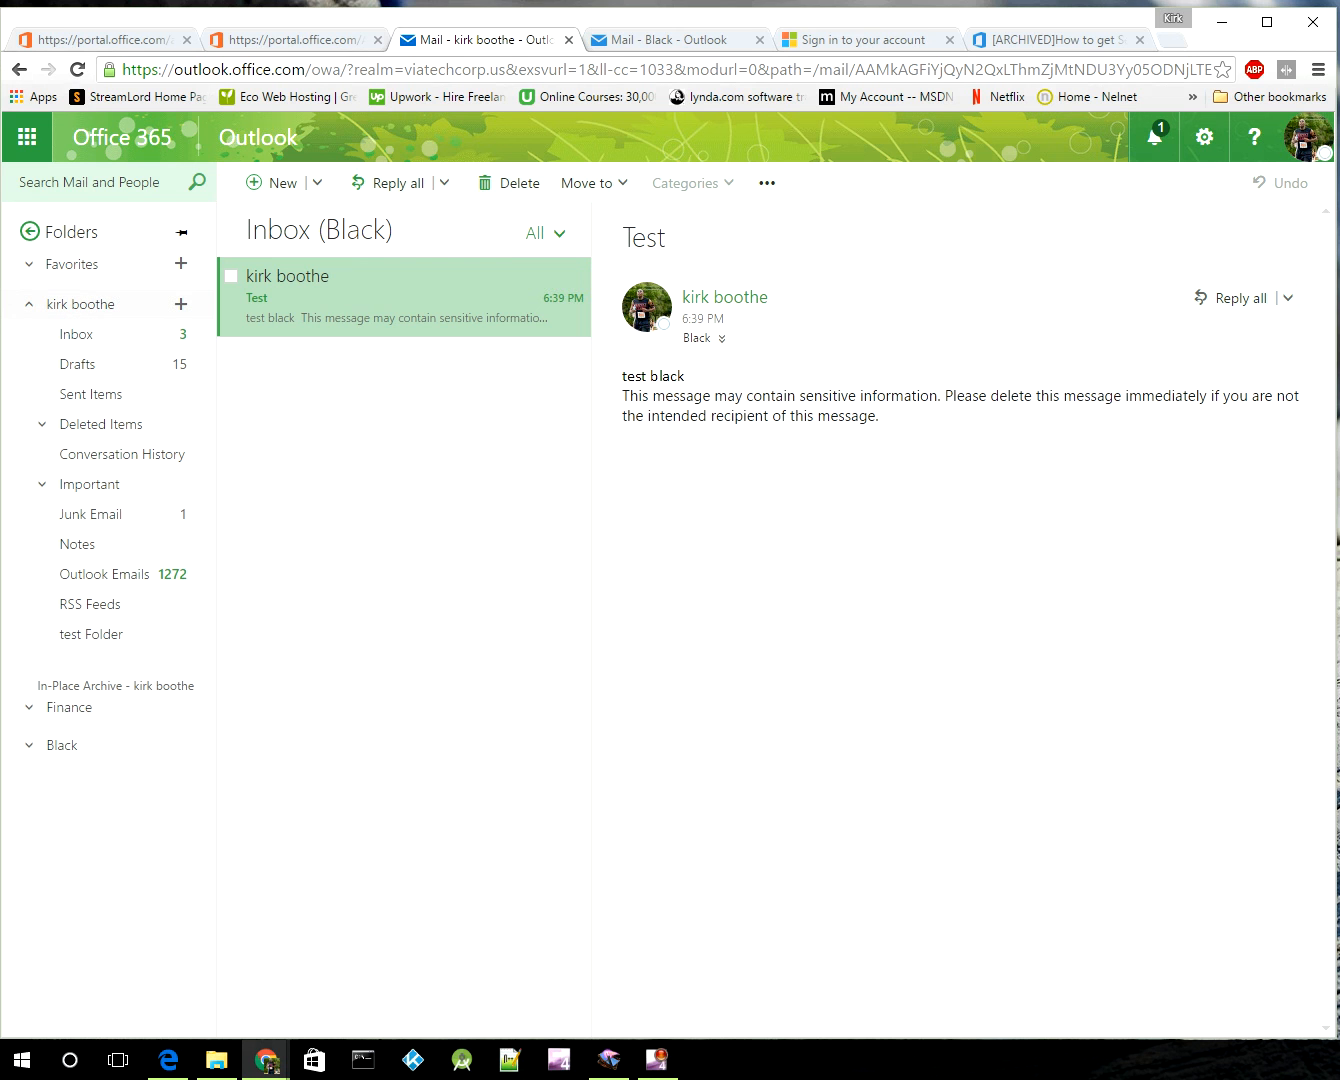
click(78, 334)
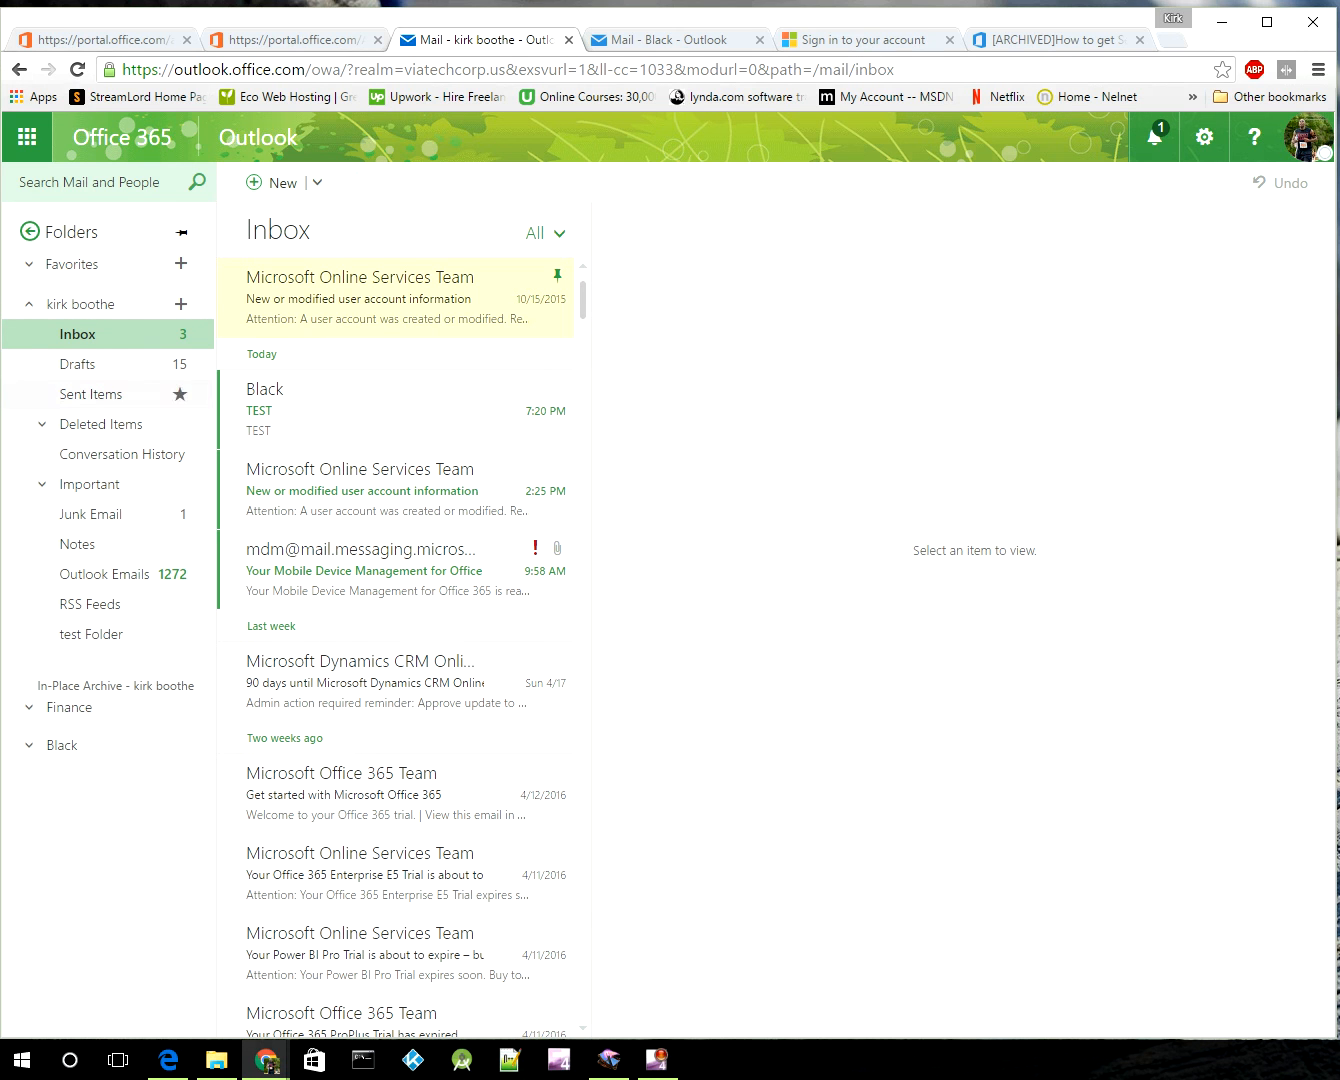
click(345, 410)
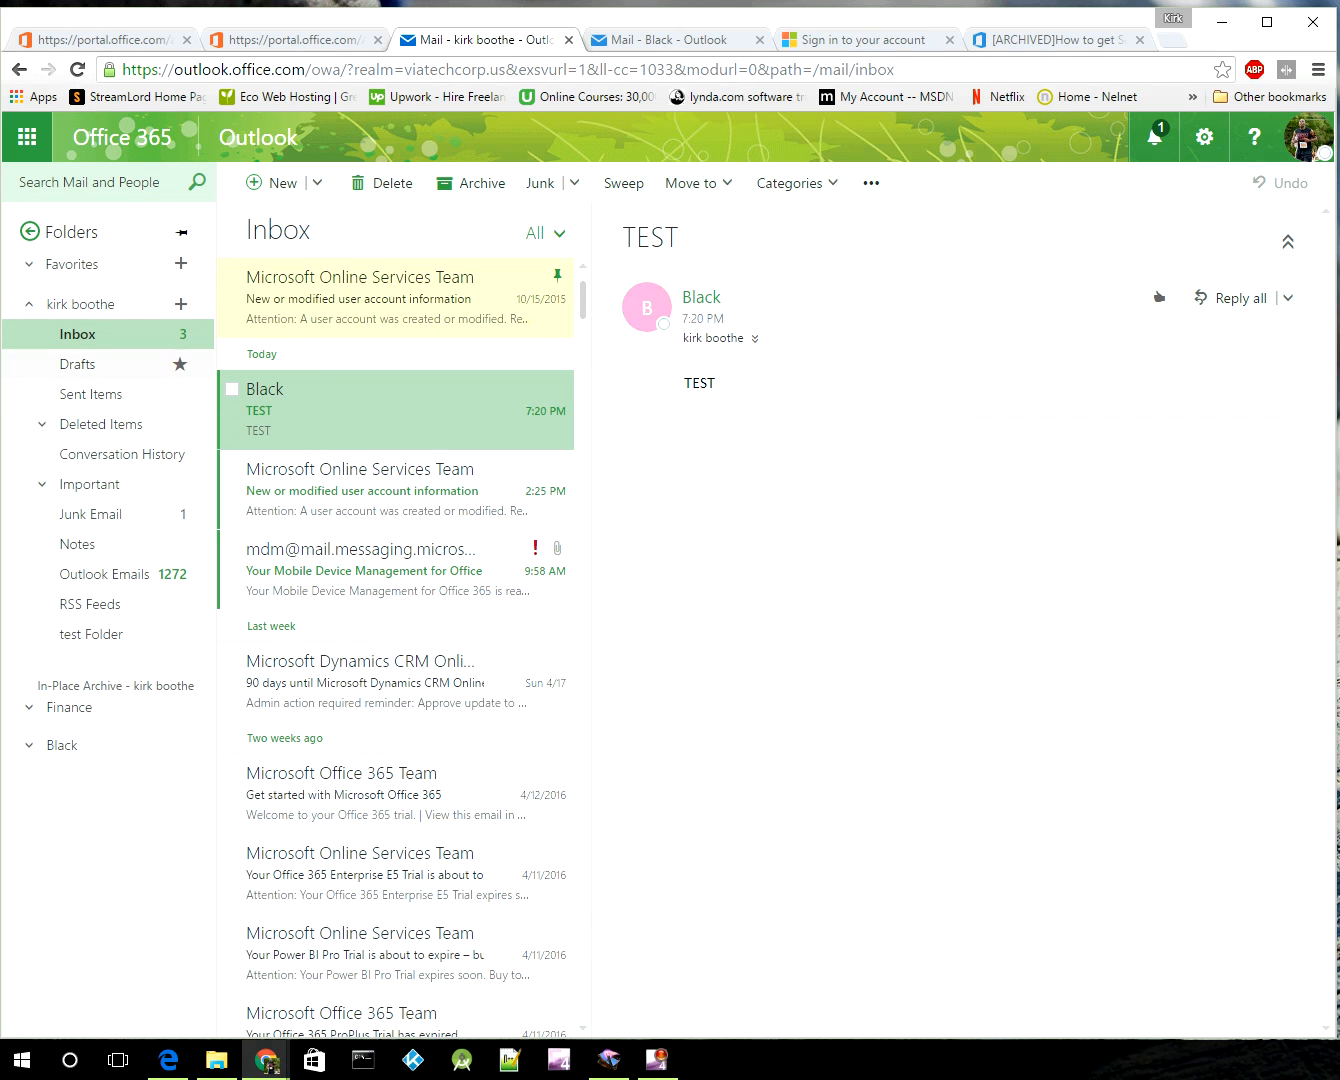
click(81, 304)
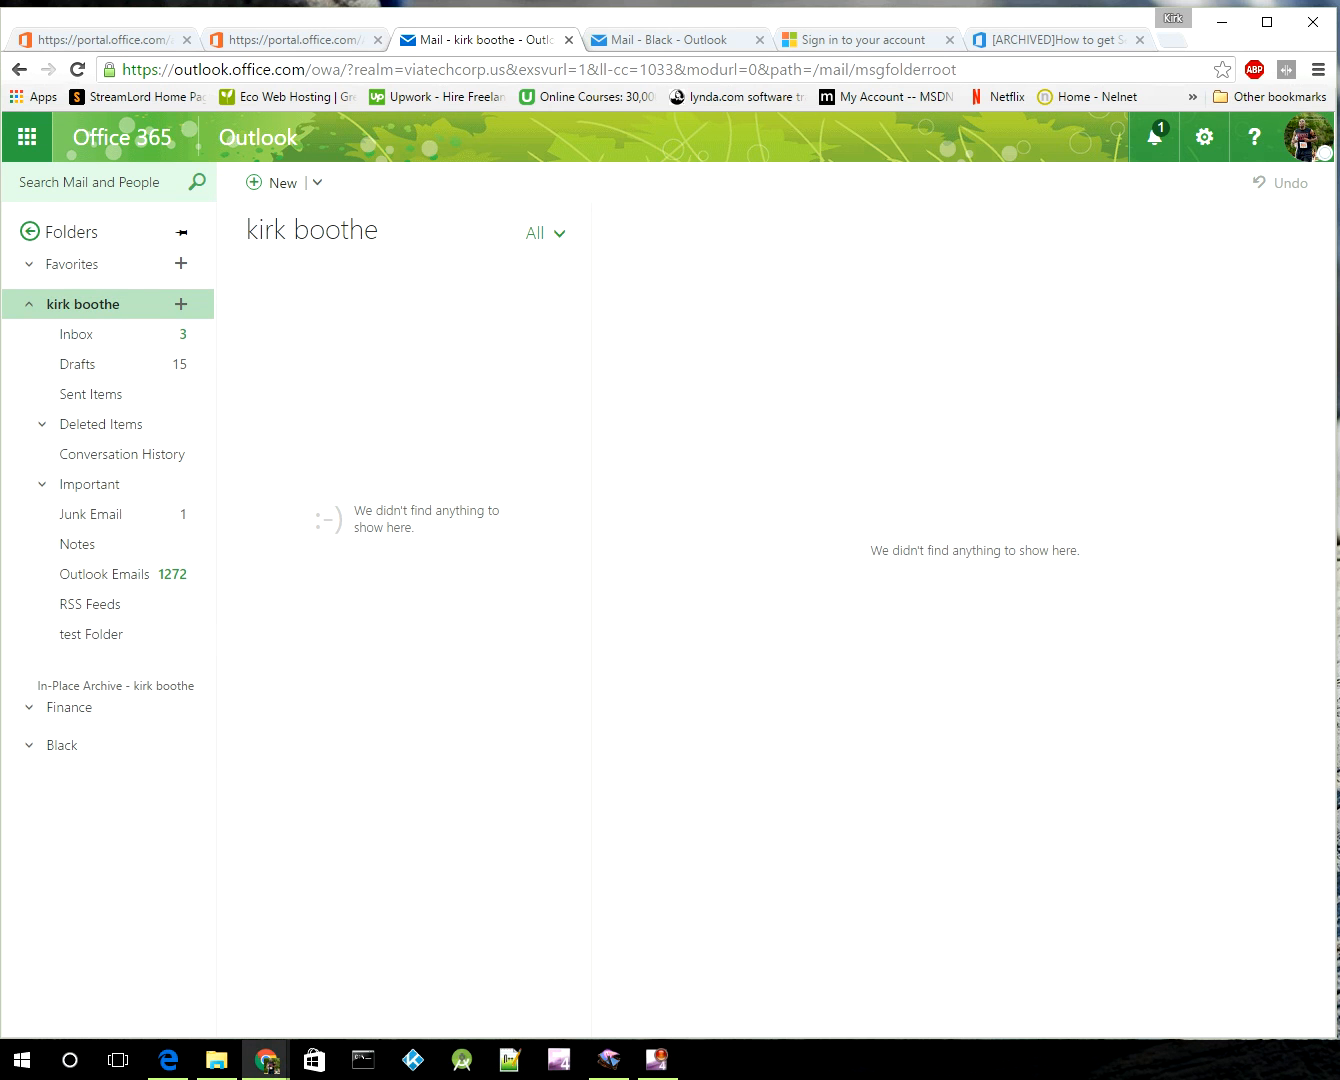
click(78, 334)
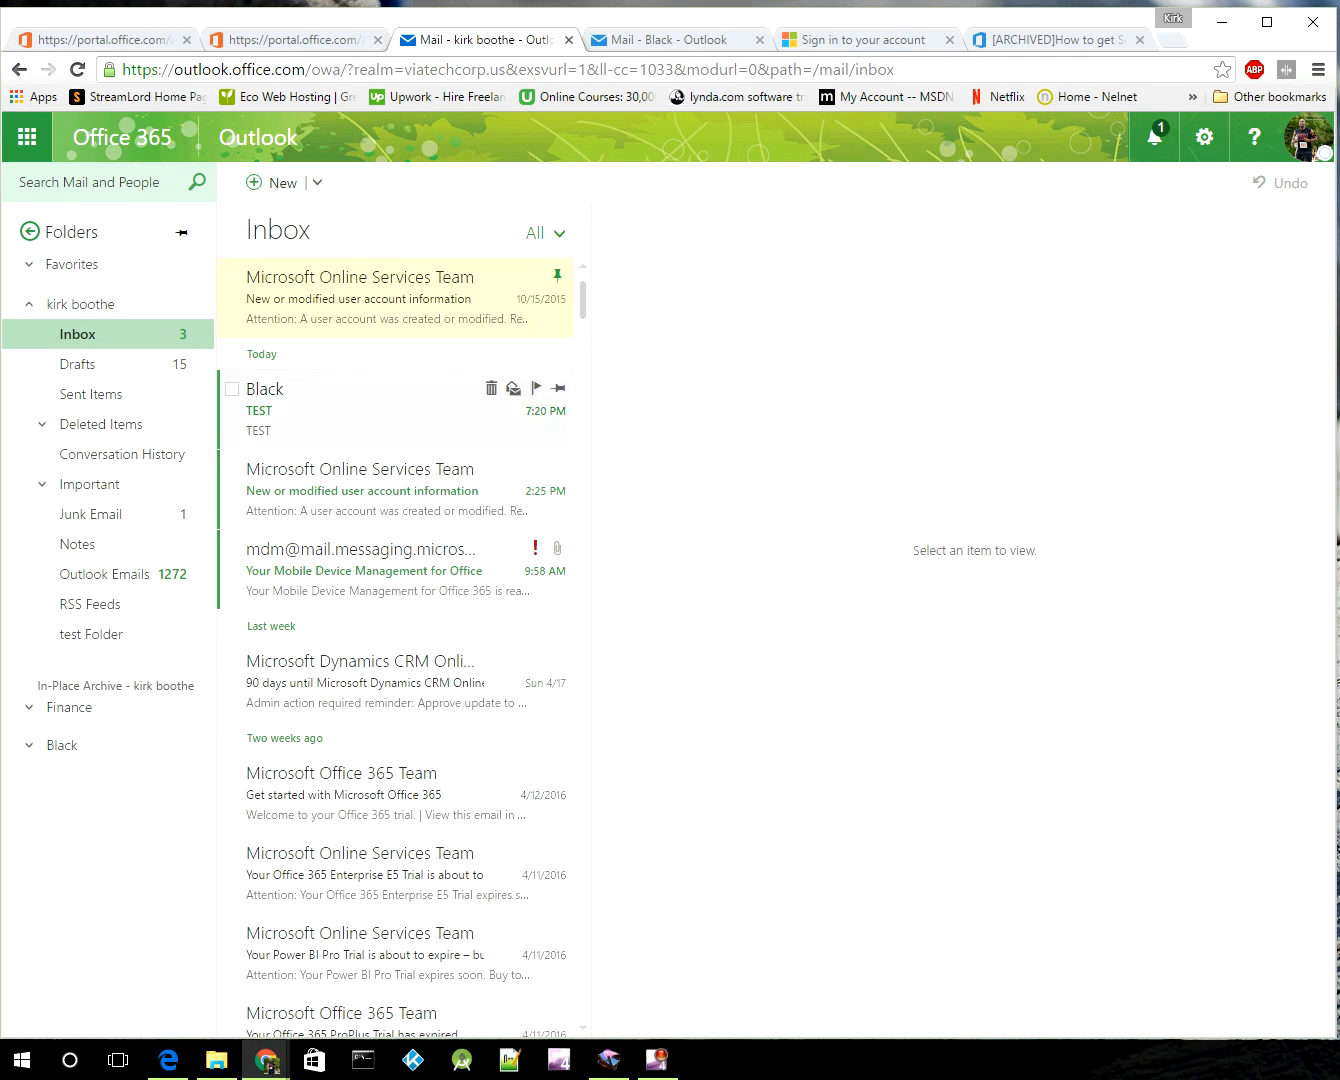
click(1307, 138)
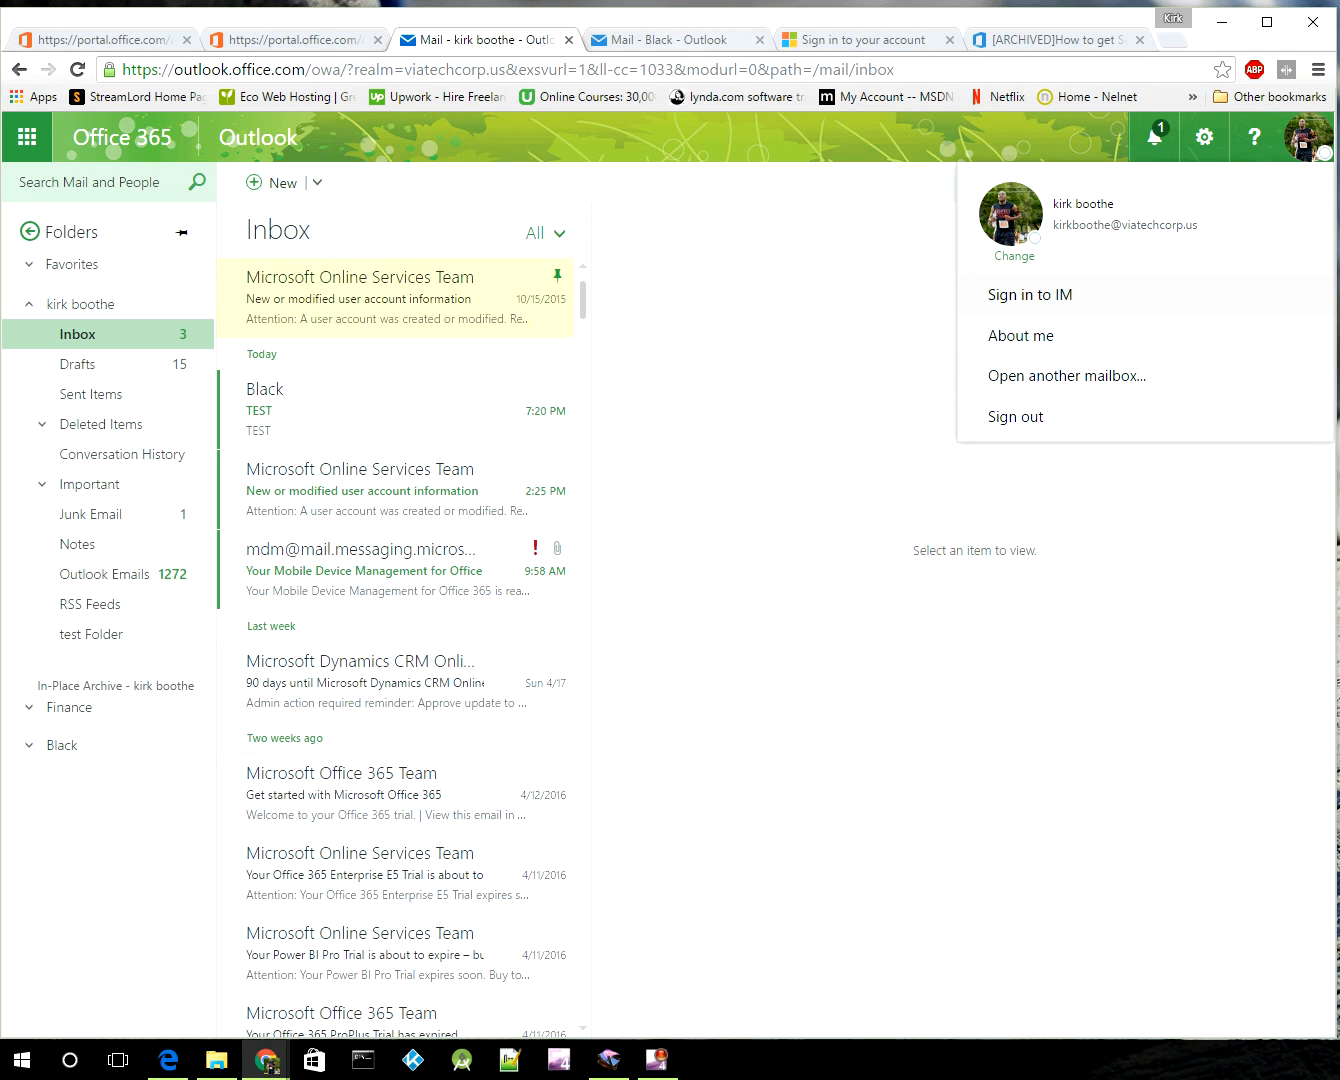
click(670, 39)
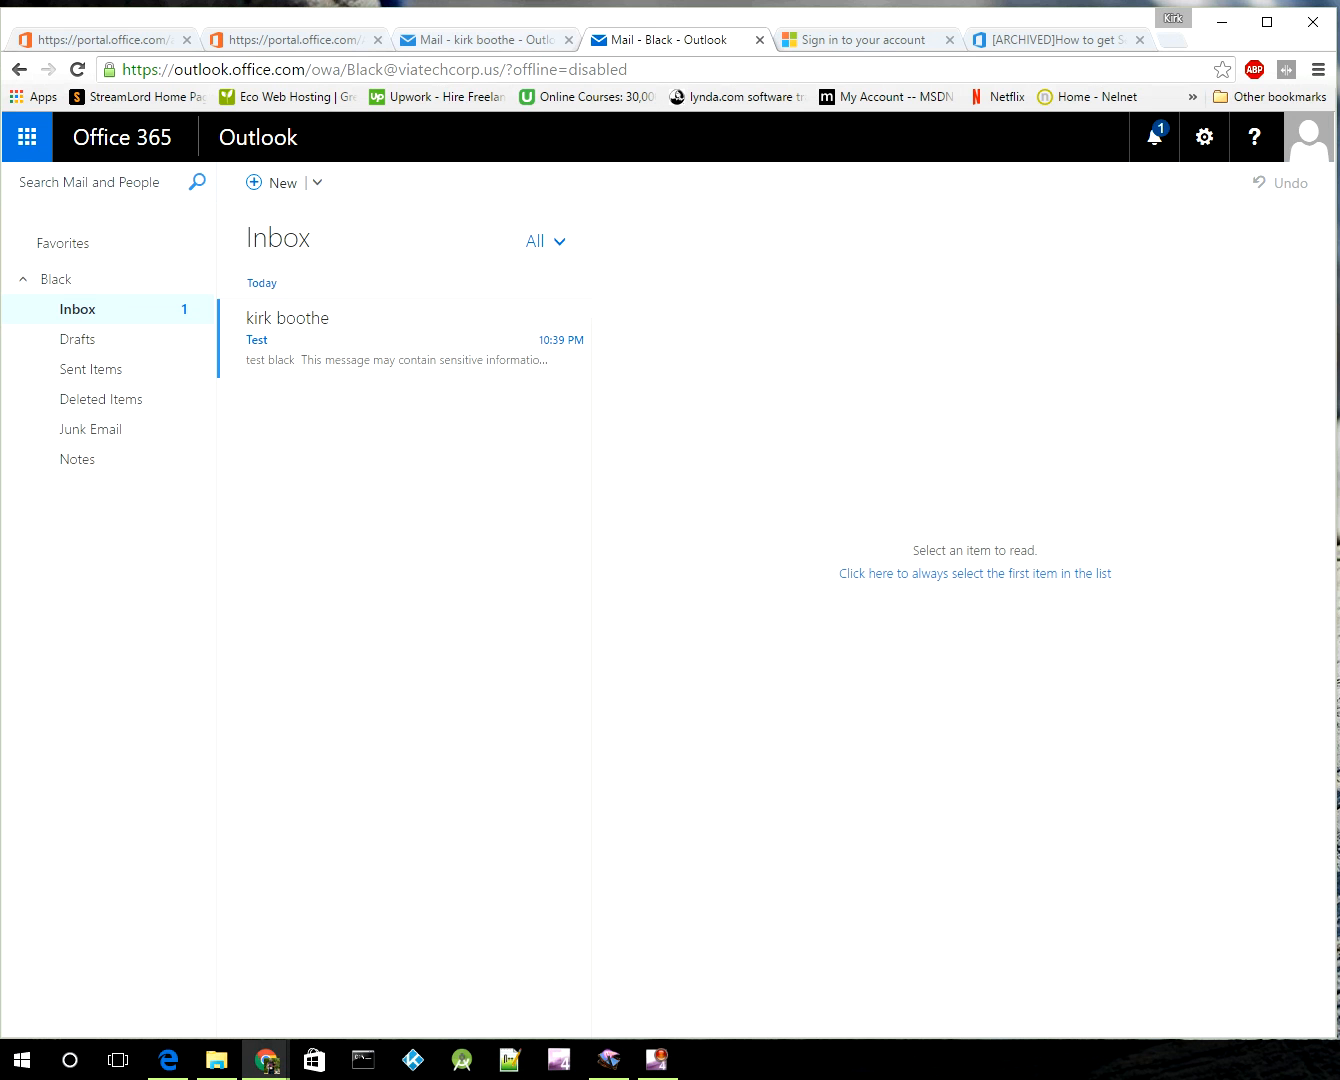
click(486, 40)
click(390, 410)
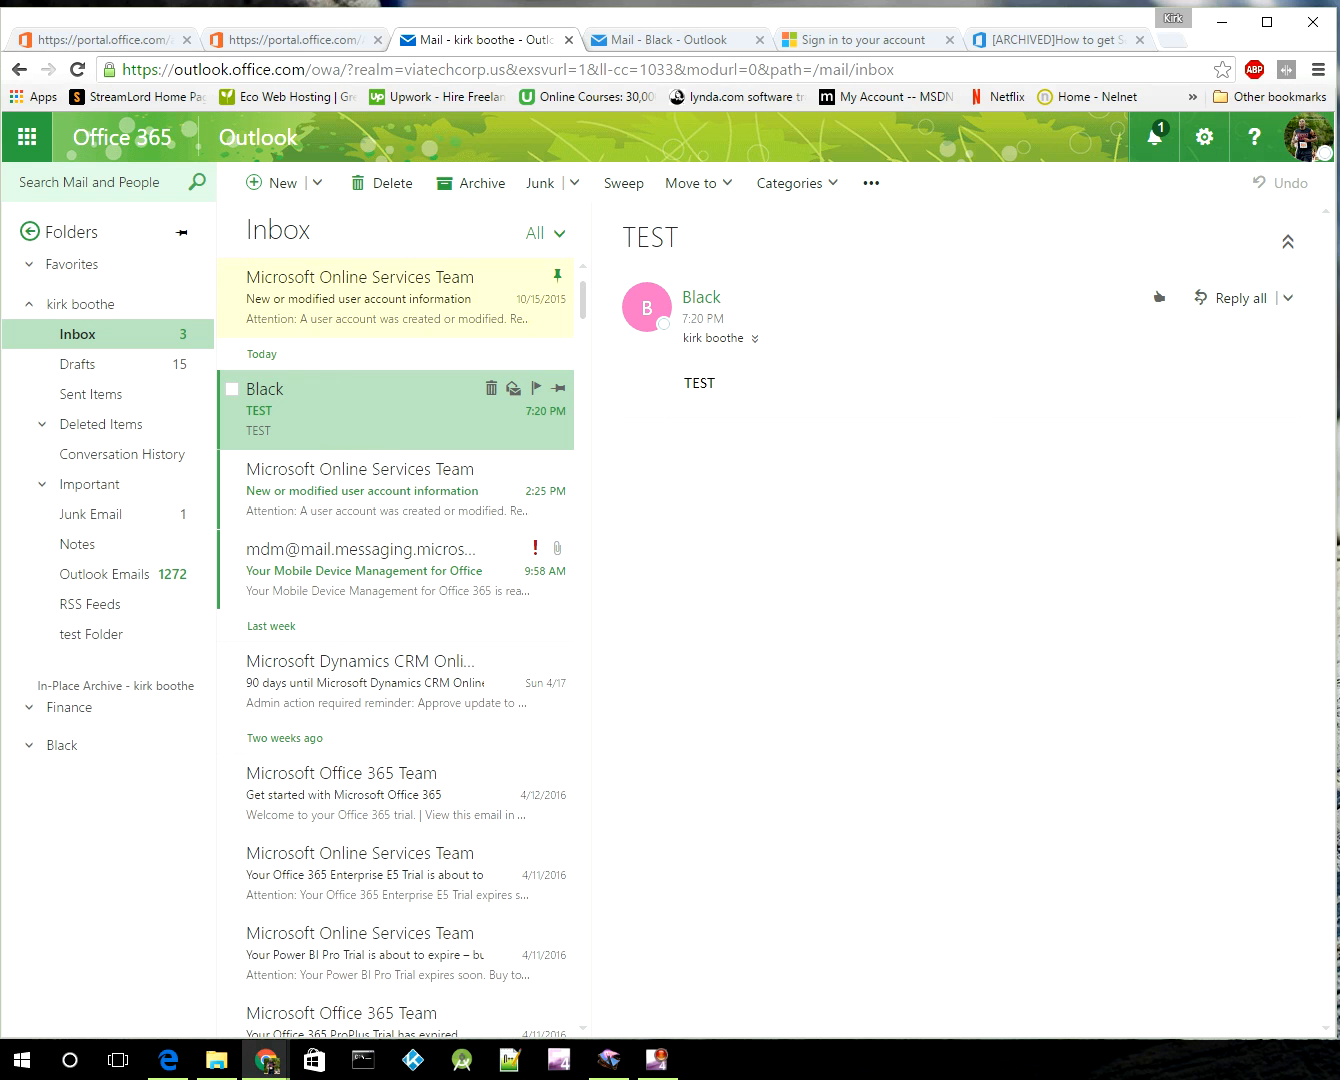
Step: Open Black's TEST message in its own window and Reply all with the text TEST R
double_click(390, 410)
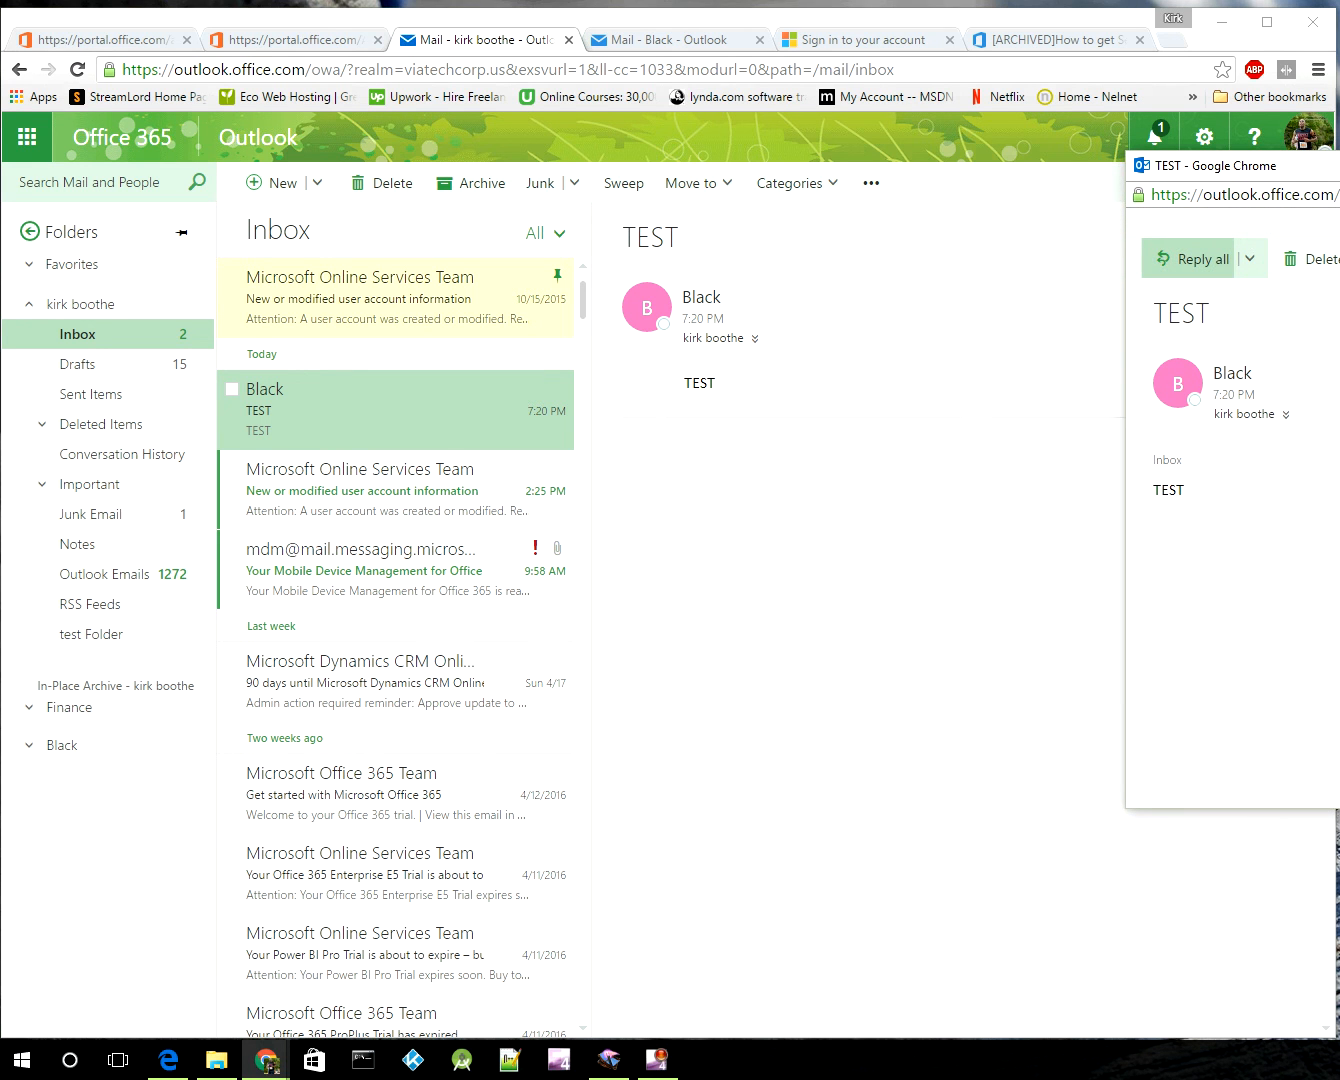
click(1200, 259)
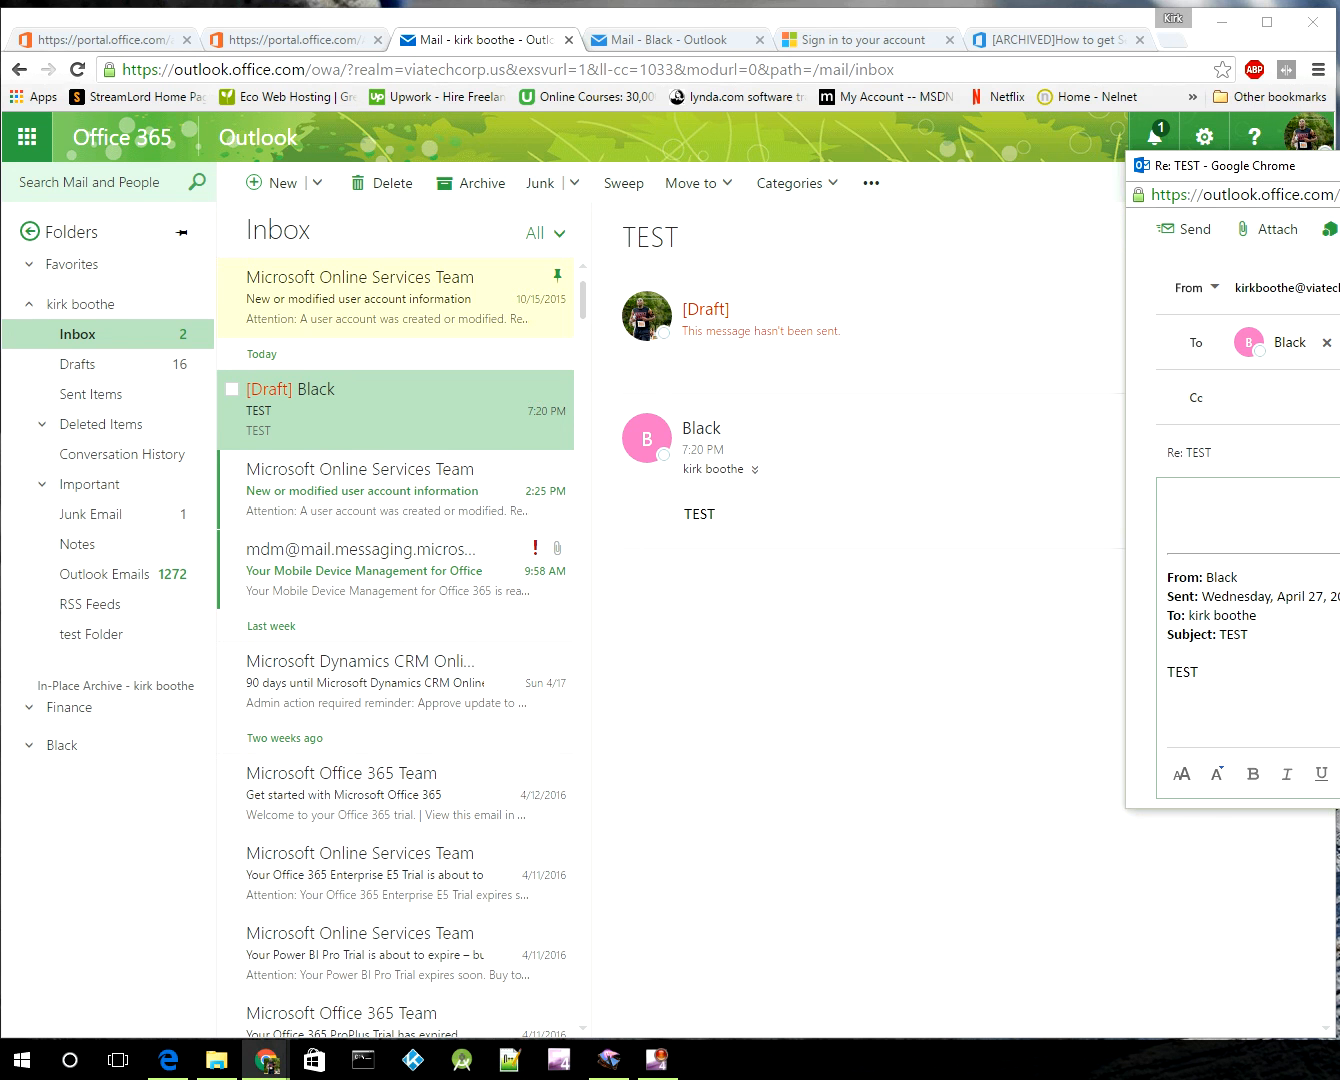
drag(1322, 166, 703, 154)
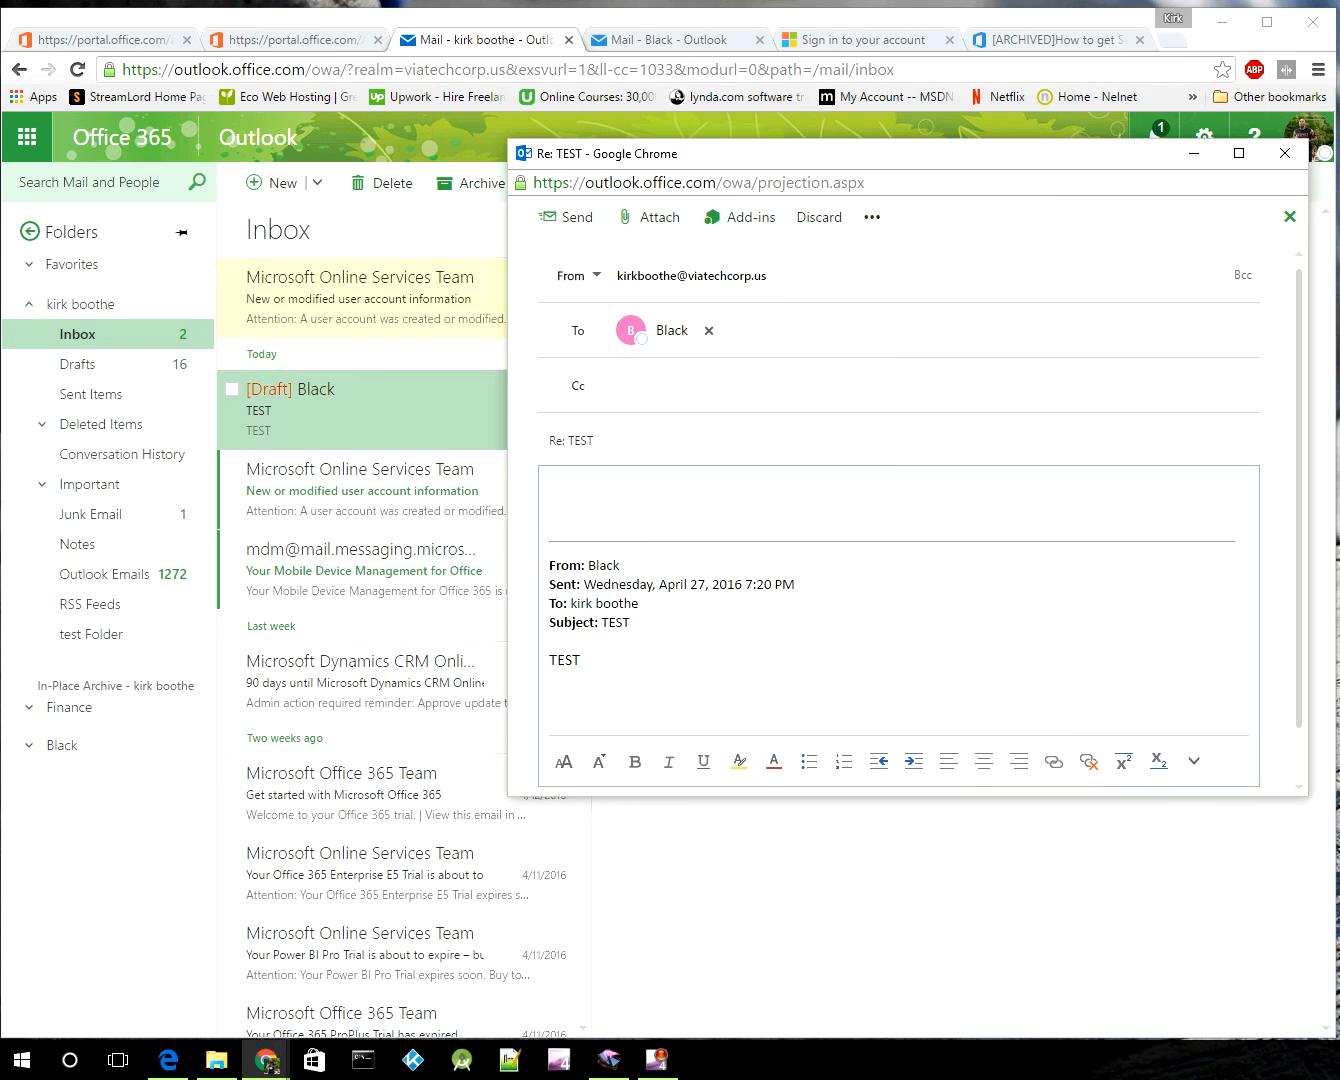
text(TE)
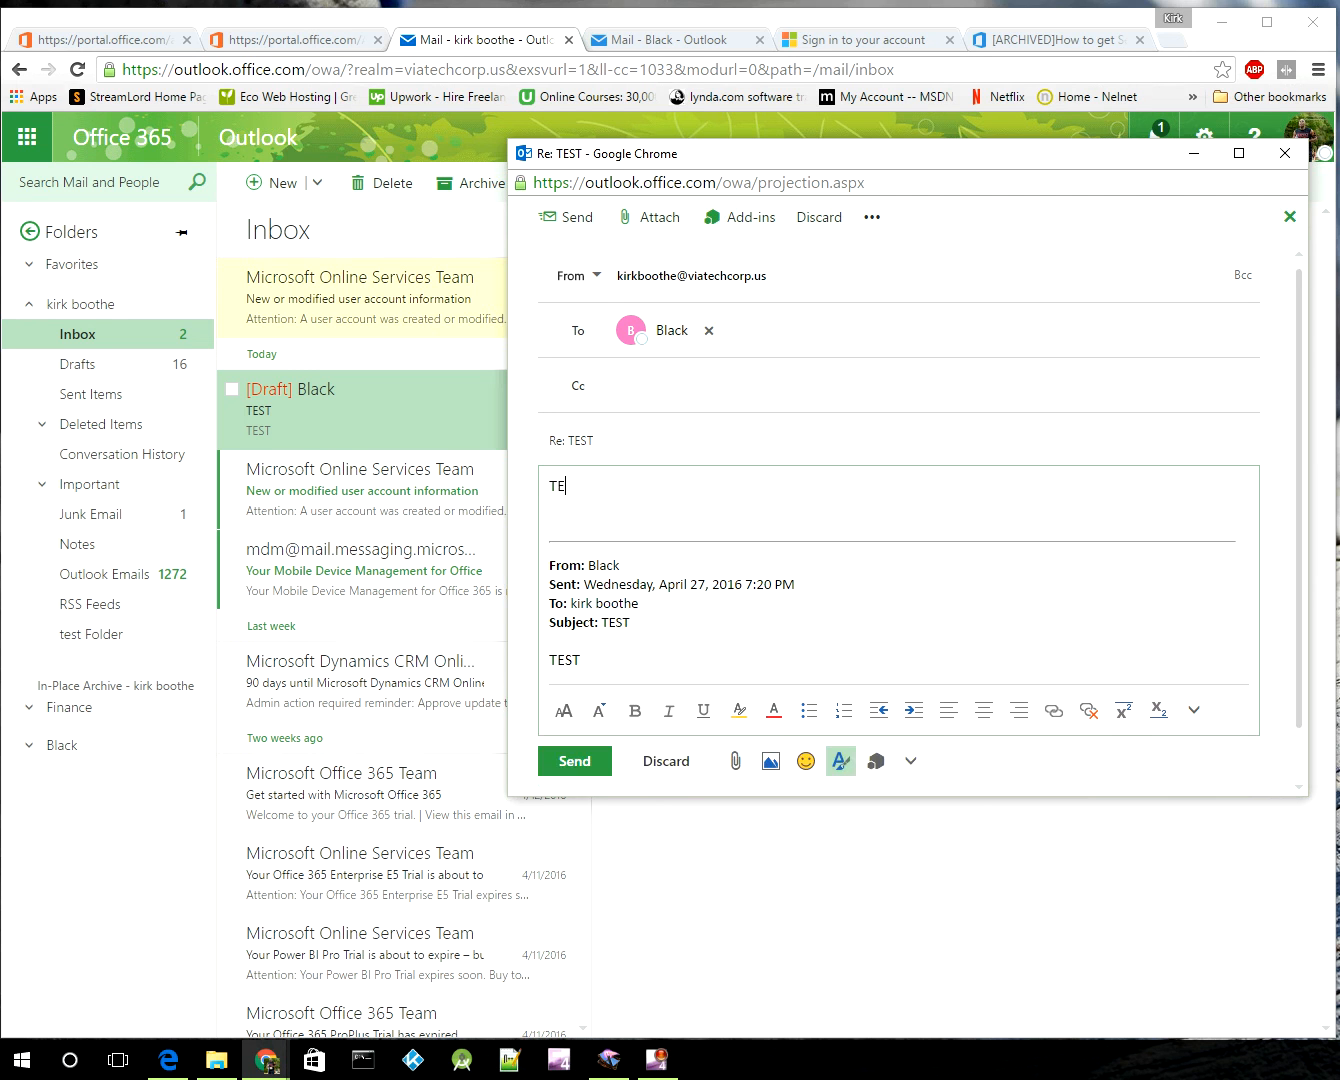
text(ST R)
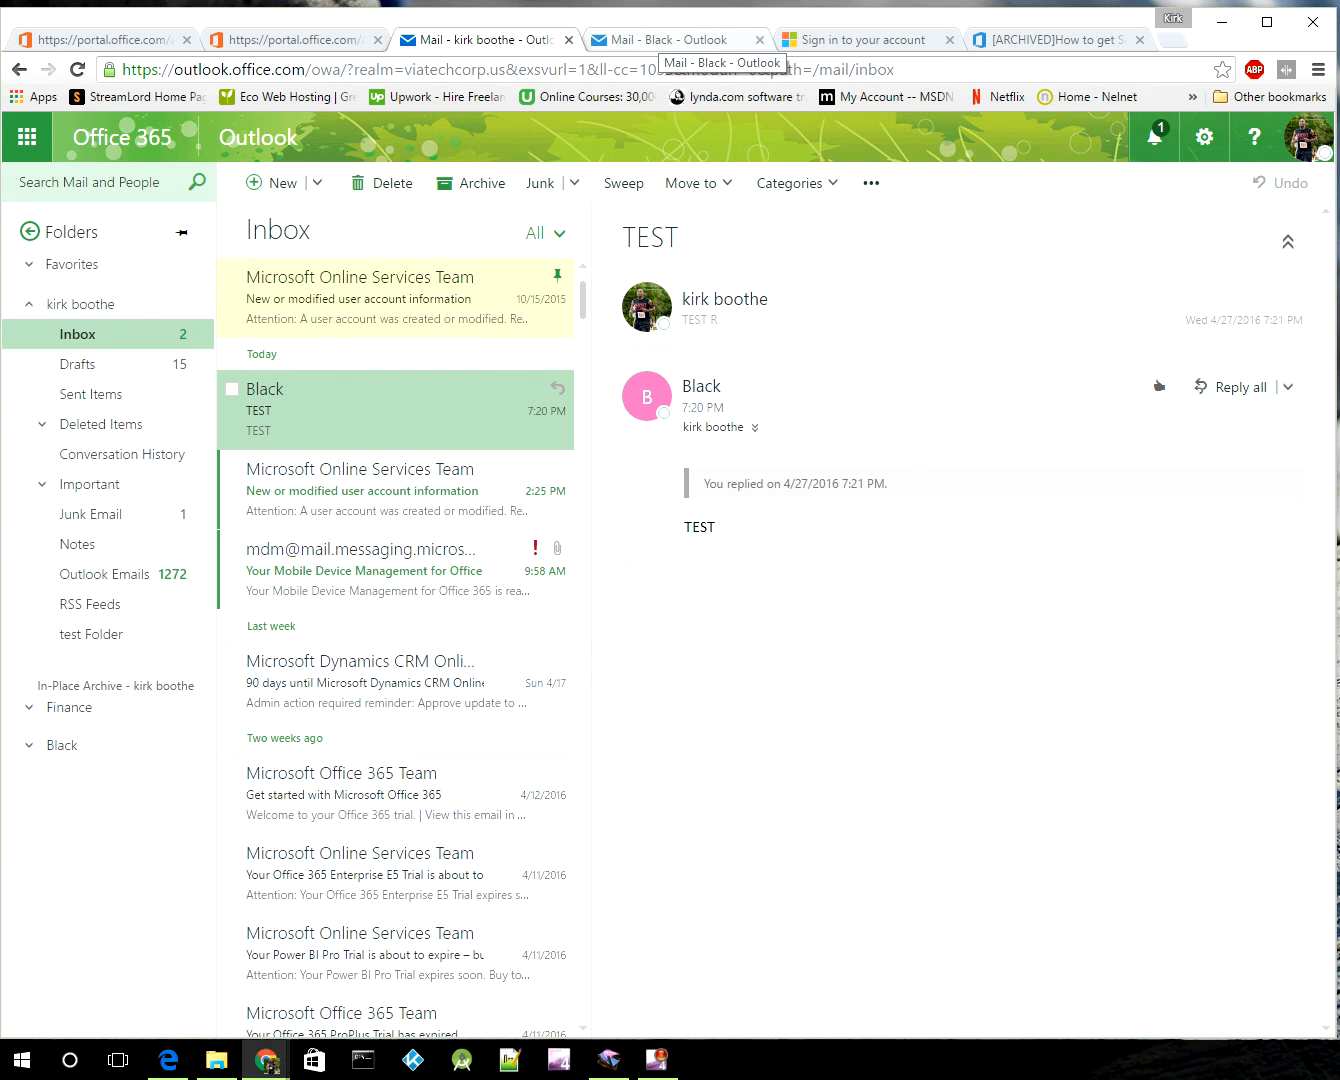
click(680, 40)
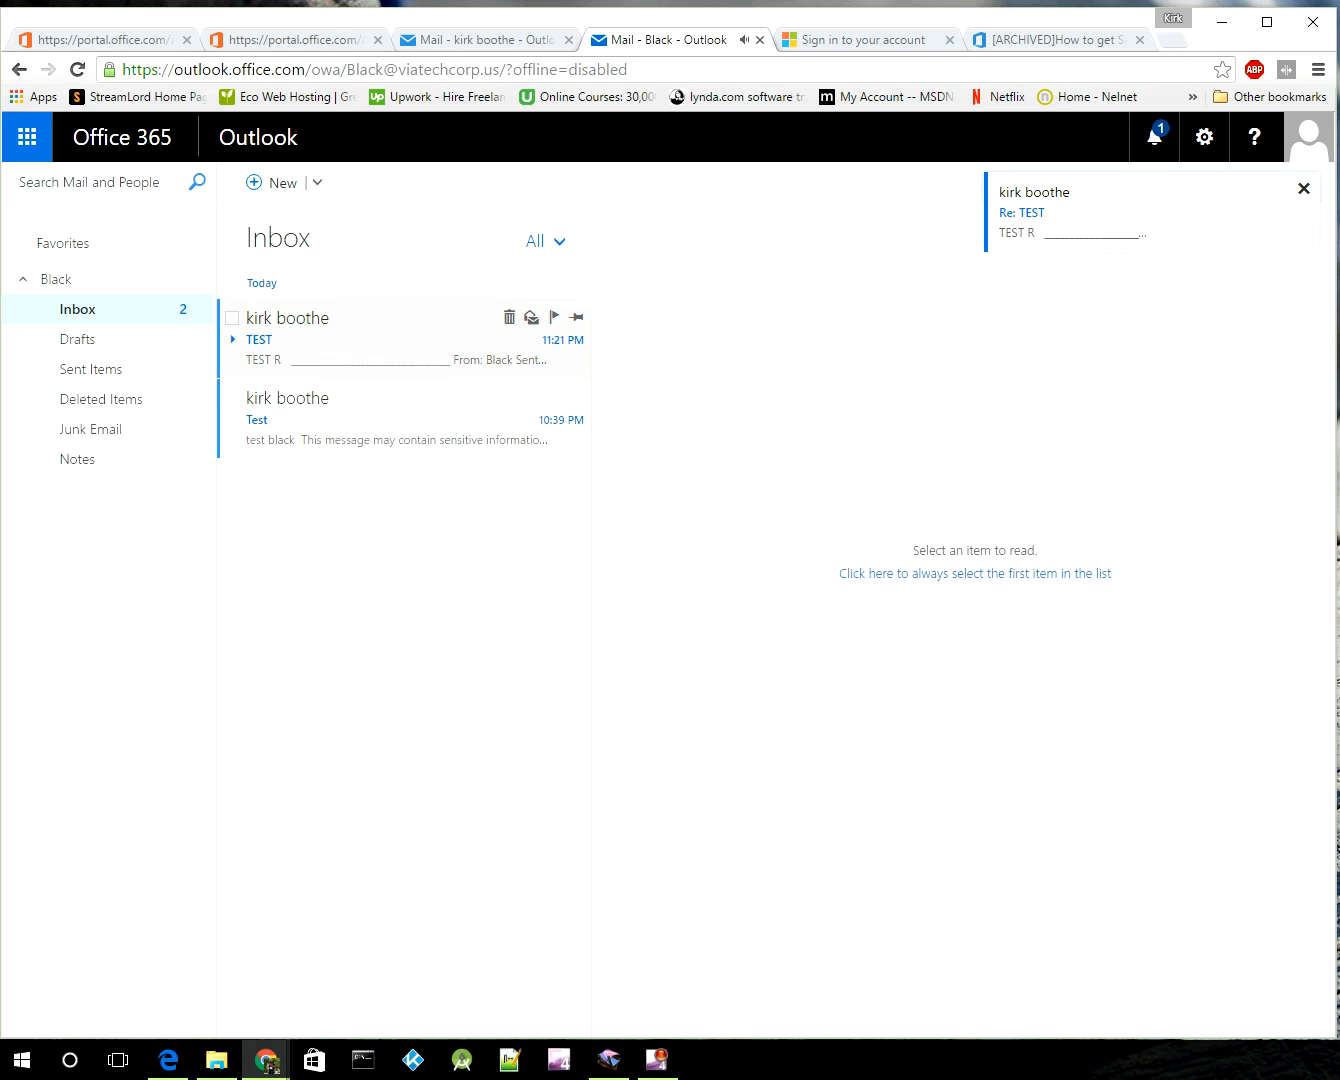
double_click(400, 340)
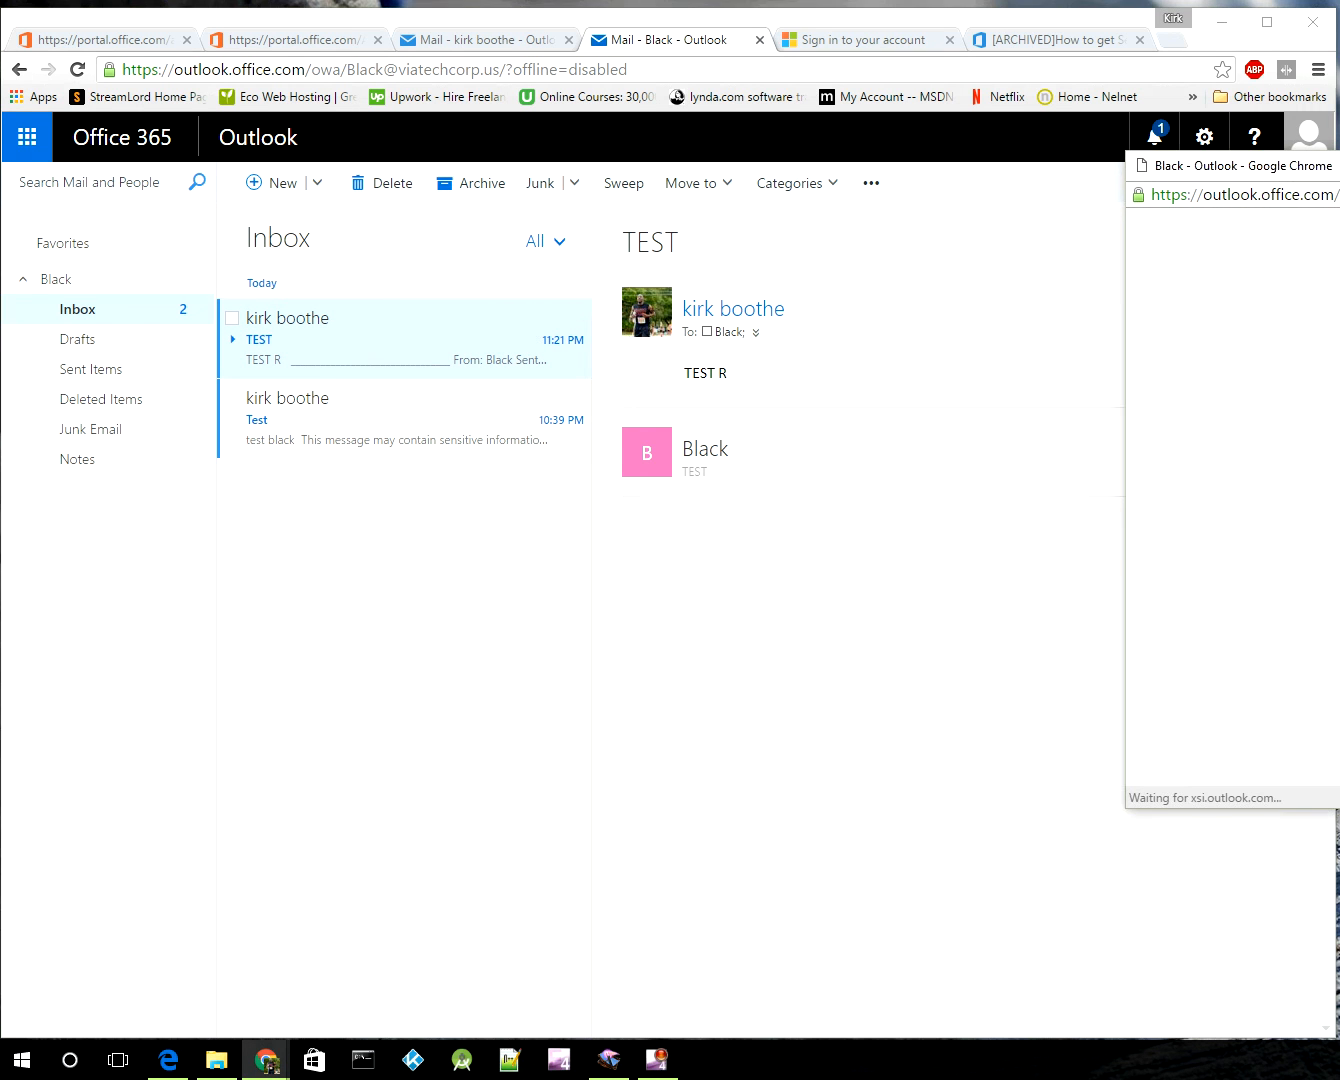
click(1339, 167)
click(498, 41)
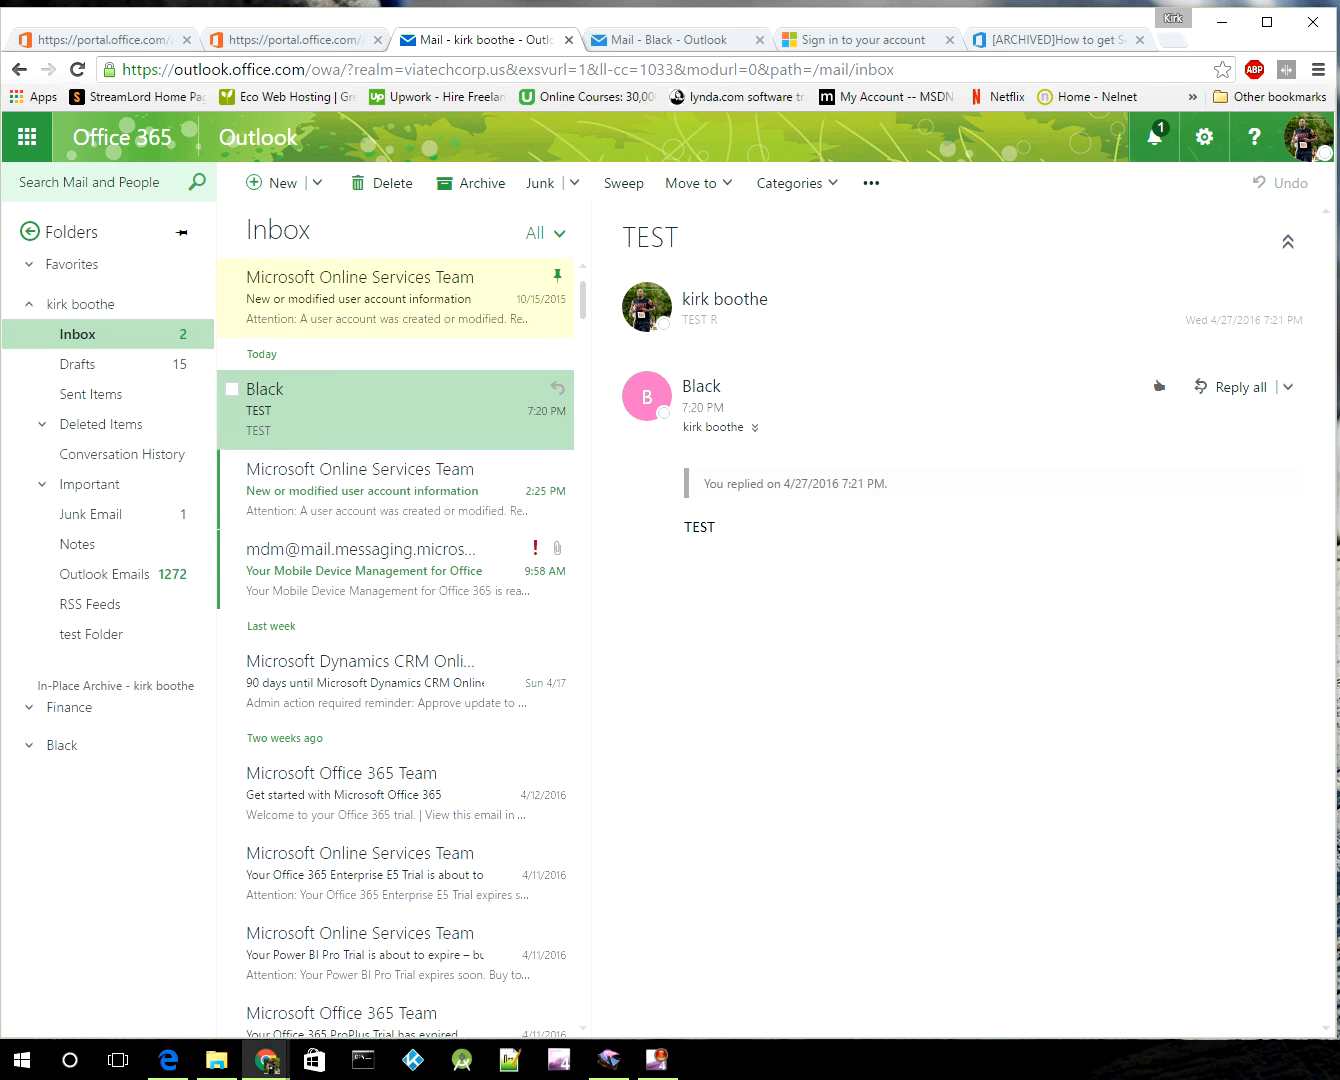